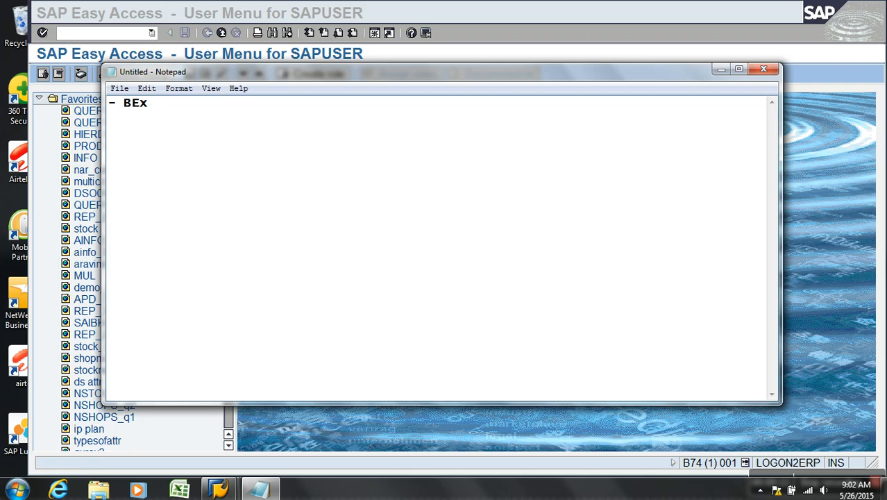
# Step: Complete the heading as "- BEx [Business Explorer]" and underline it with a row of dashes
pyautogui.write('[Business Explorer')
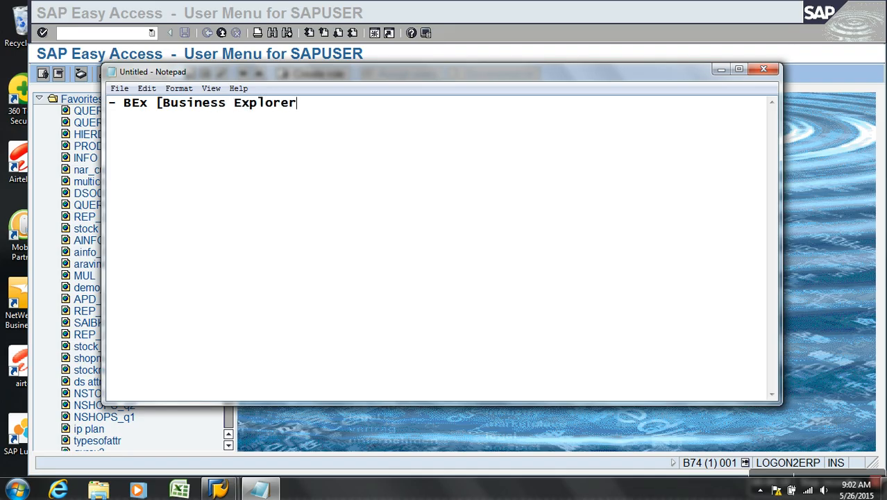
pyautogui.write(']')
pyautogui.press('Return')
pyautogui.write('-------------------------')
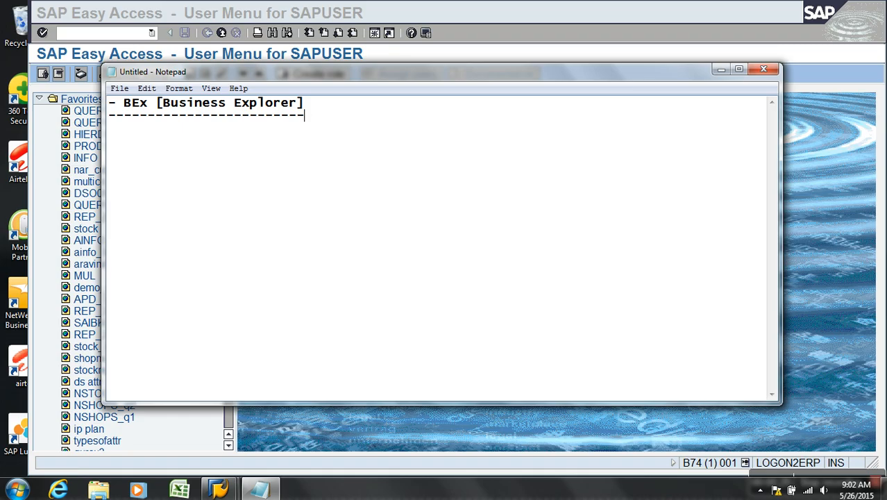
# Step: Add the list entries "- BEx Query Designer" and "- Bex Analyzer" on separate lines below the underlined heading
pyautogui.press('Return')
pyautogui.write('- BEx Que')
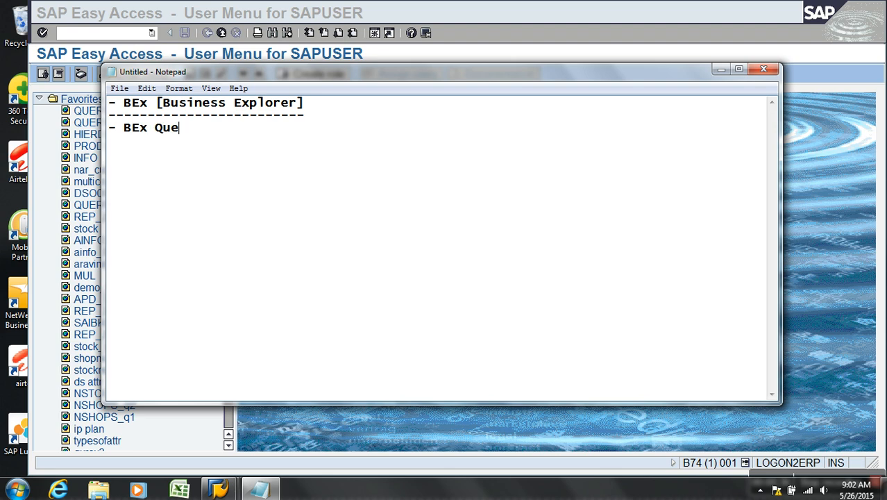
pyautogui.write('ry Designer')
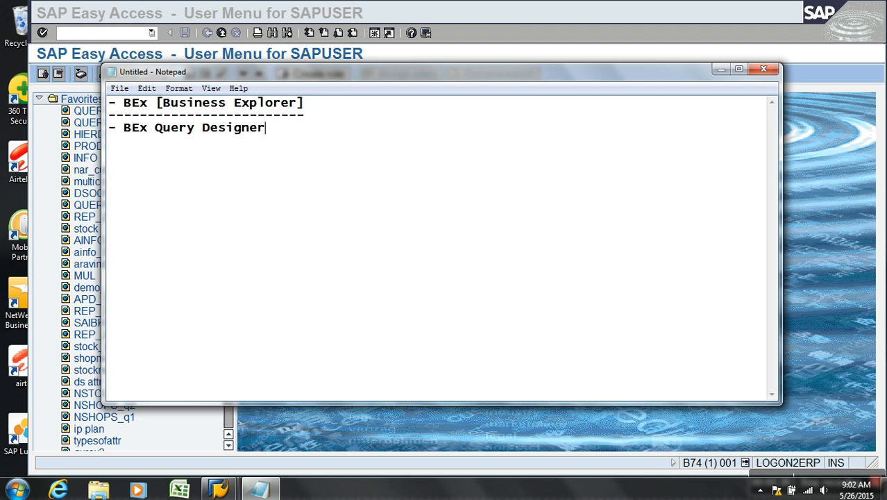
pyautogui.press('Return')
pyautogui.write('- Bex Q')
pyautogui.press('BackSpace')
pyautogui.write('Wor')
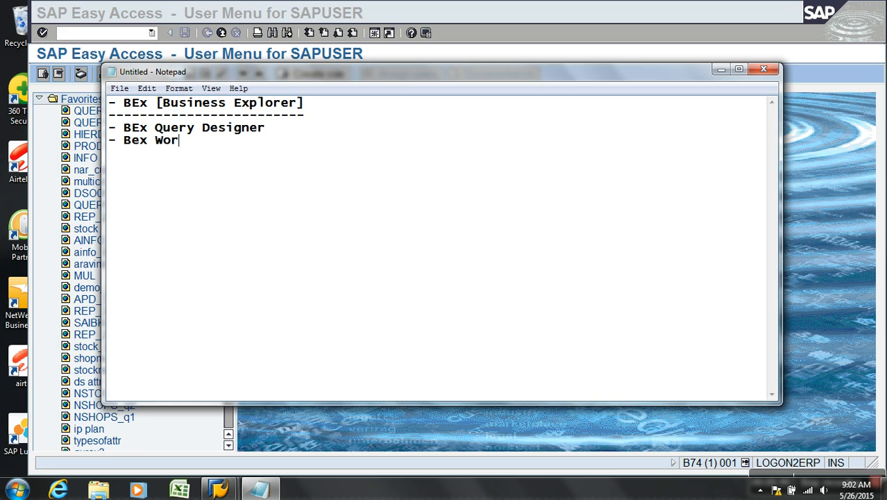
pyautogui.press('BackSpace')
pyautogui.press('BackSpace')
pyautogui.press('BackSpace')
pyautogui.write('Analyzer')
# Step: Extend the list with the lines "- Bex WAD", "- BEx web analyzer" and "- Bex Report Designer"
pyautogui.press('Return')
pyautogui.write('- Bex')
pyautogui.press('BackSpace')
pyautogui.press('BackSpace')
pyautogui.press('BackSpace')
pyautogui.press('BackSpace')
pyautogui.write('Be')
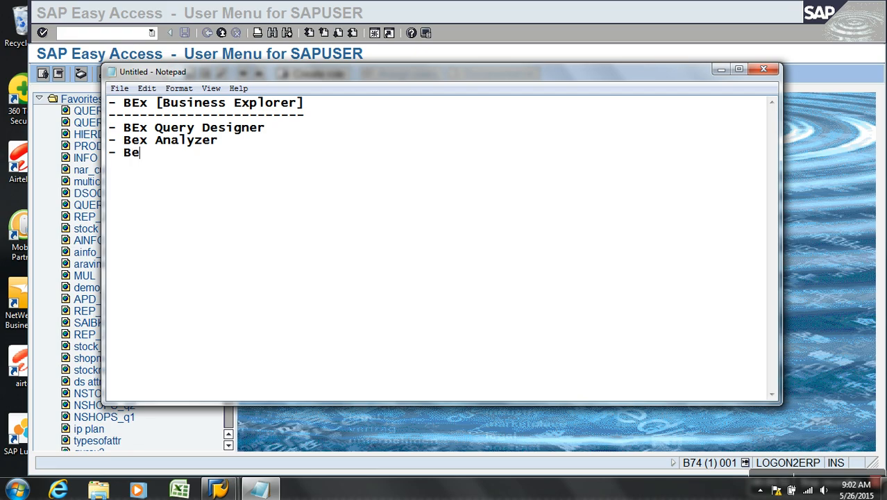
pyautogui.write('x WAD')
pyautogui.press('Return')
pyautogui.write('- BEx ')
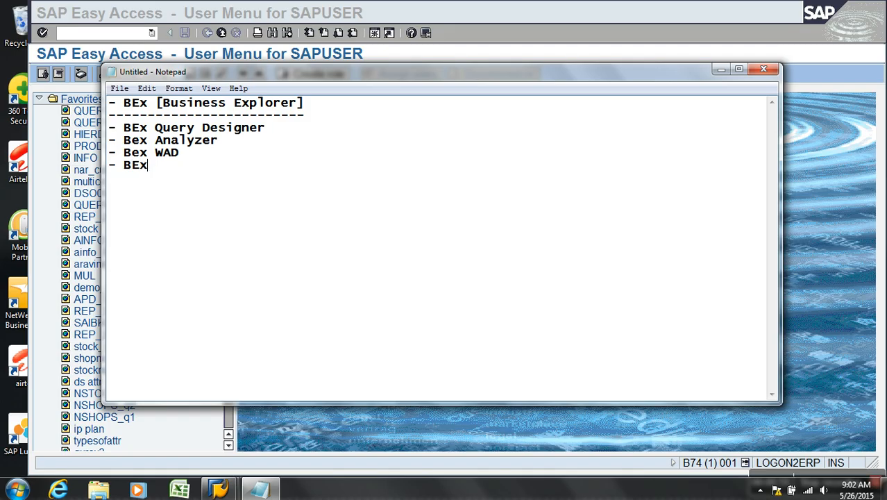
pyautogui.write('web analyzer')
pyautogui.press('Return')
pyautogui.write('- Bex Re')
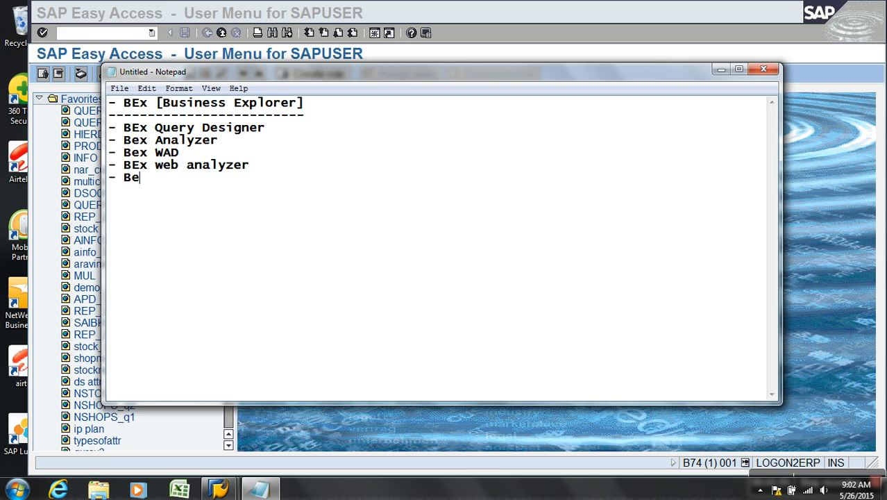
pyautogui.write('port ')
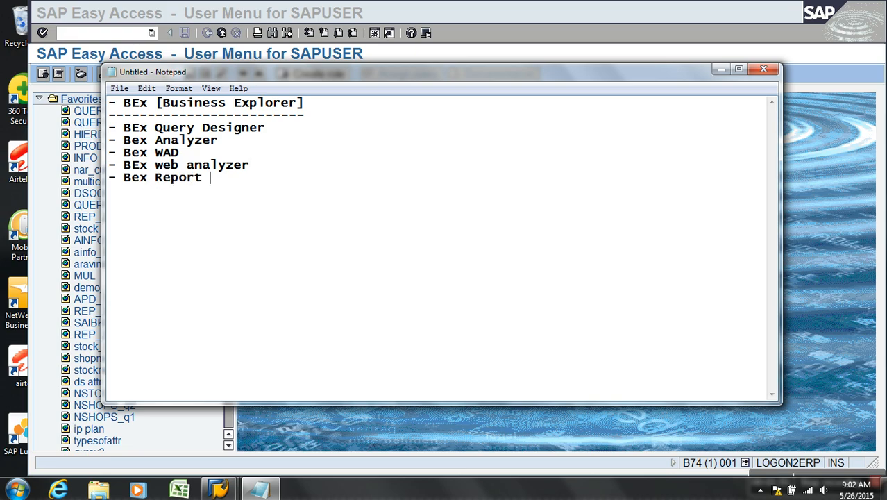
pyautogui.write('Designer')
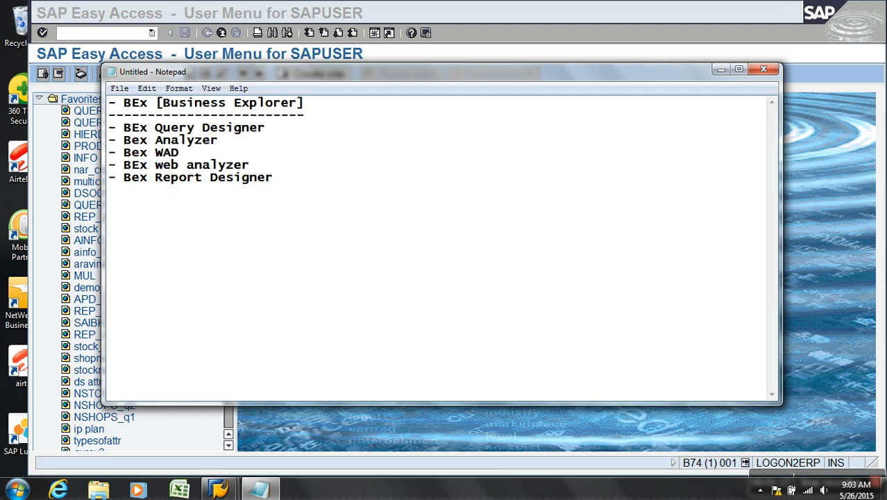
# Step: Append the description "-- To design Bex Query .. ?" to the BEx Query Designer line
pyautogui.press('Up')
pyautogui.press('Up')
pyautogui.press('Up')
pyautogui.press('Up')
pyautogui.press('End')
pyautogui.write('-- To design Bex Query')
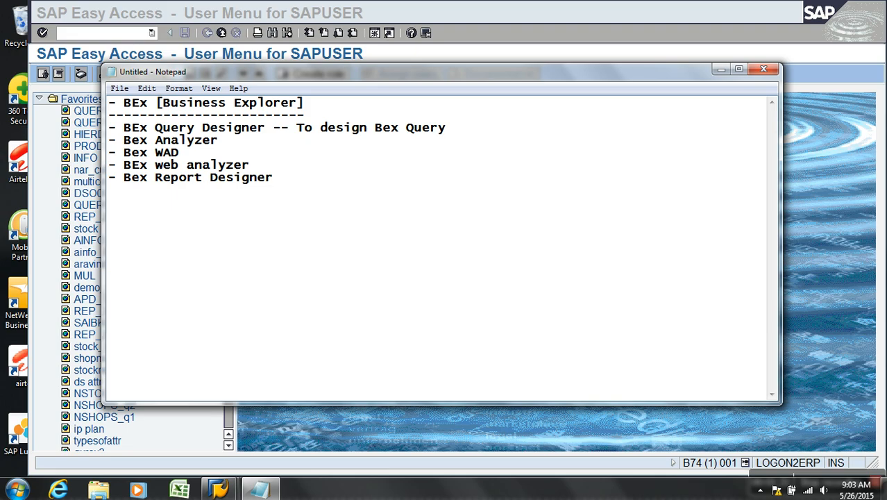
pyautogui.write(' .. ?')
# Step: Append "-- Ms Excel + Add On Components - BEx Workbooks" to the Bex Analyzer line
pyautogui.press('Down')
pyautogui.rightClick(156, 110)
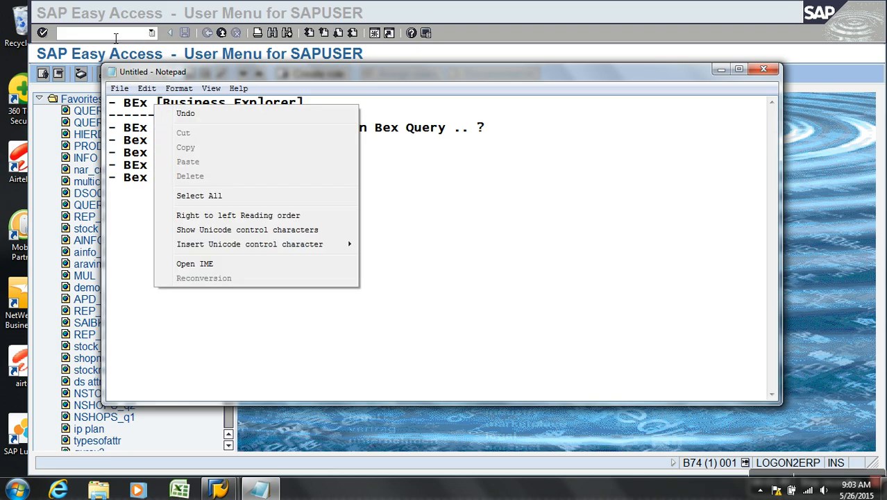
pyautogui.click(430, 179)
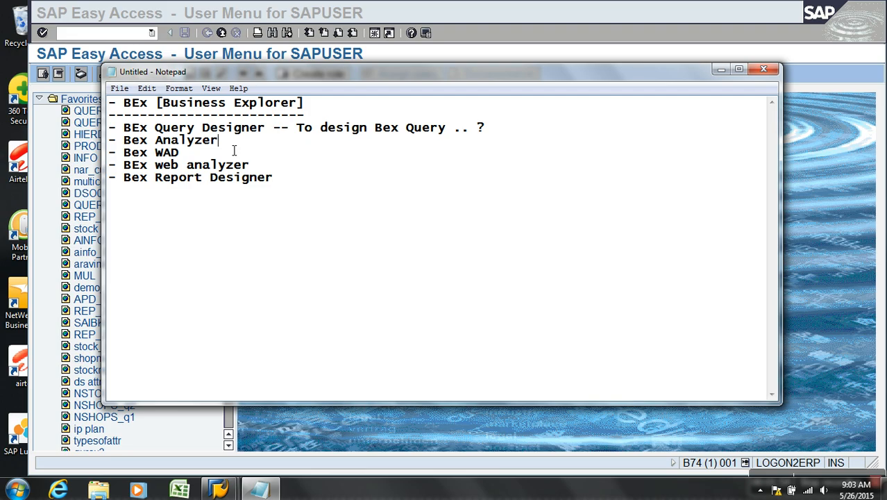
pyautogui.write('-- Ms Excel + Add On Co')
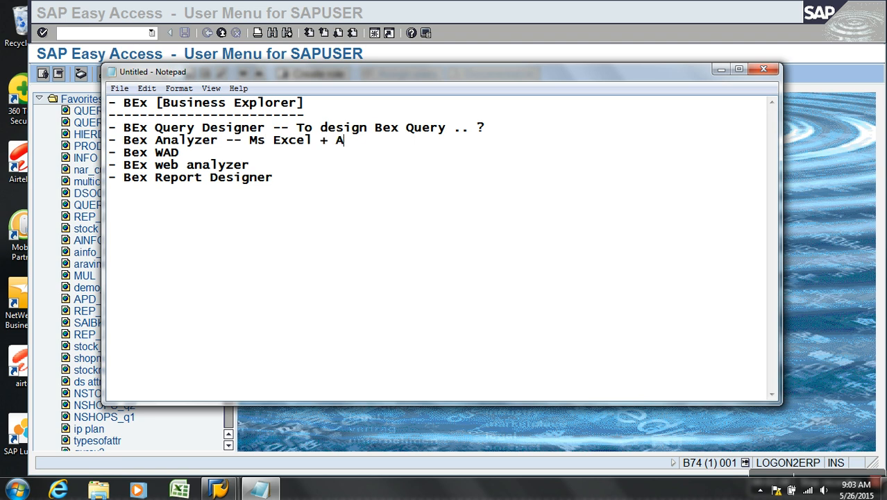
pyautogui.press('BackSpace')
pyautogui.write('omponents')
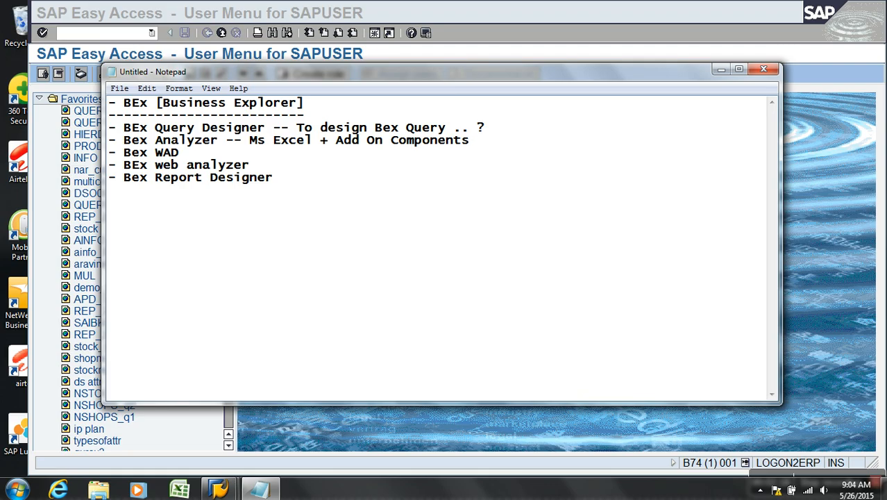
pyautogui.write('- BEx Workbooks')
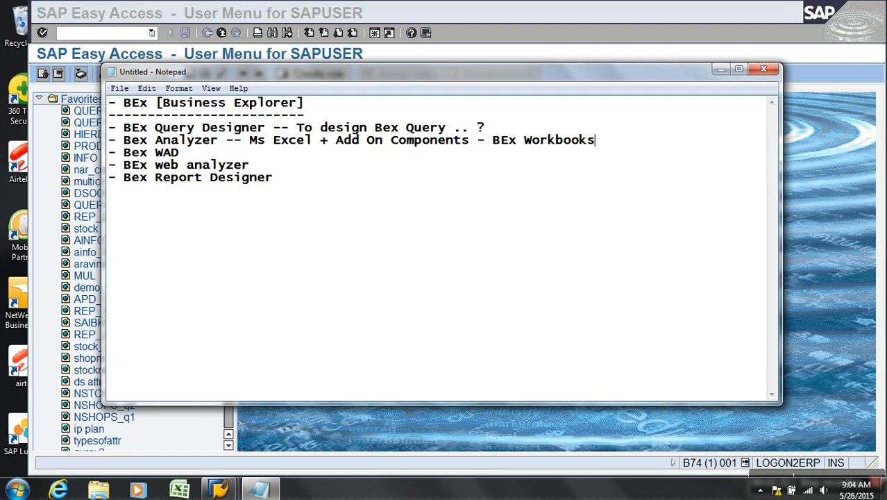
# Step: Insert two blank lines before the Bex WAD entry to separate it from the Bex Analyzer line
pyautogui.moveTo(296, 128); pyautogui.dragTo(441, 133)
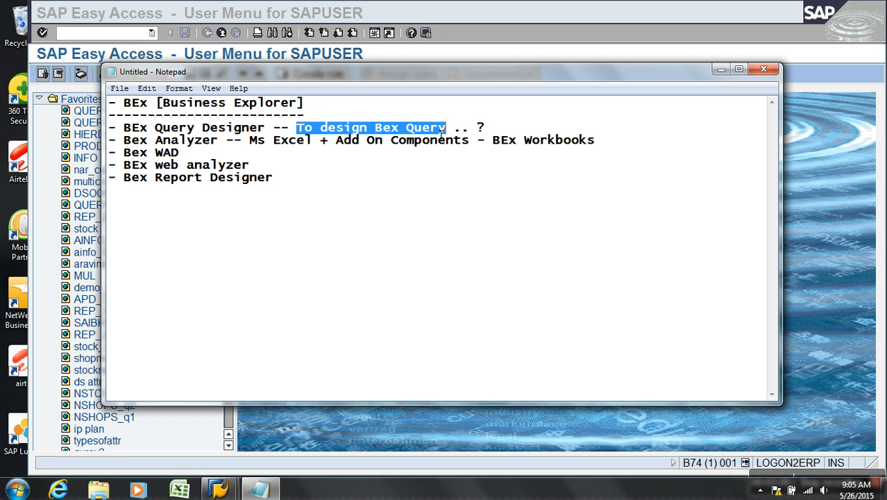
pyautogui.click(321, 157)
pyautogui.press('Home')
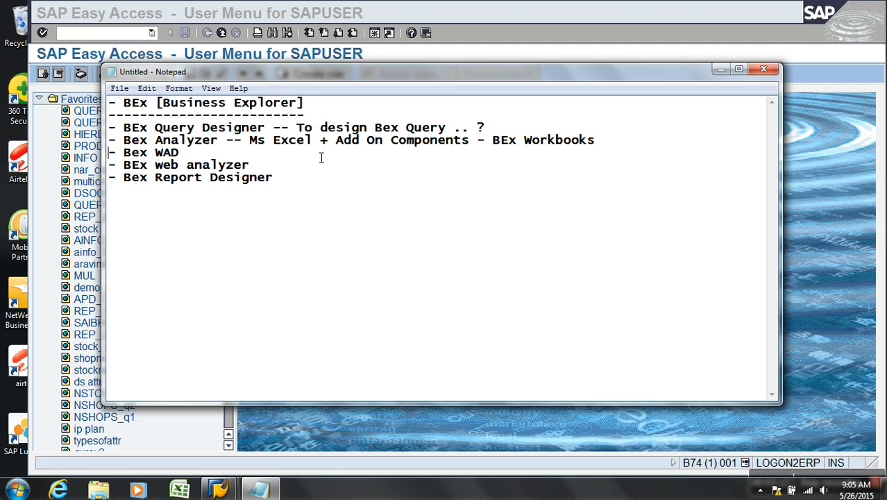
pyautogui.press('Return')
pyautogui.press('Return')
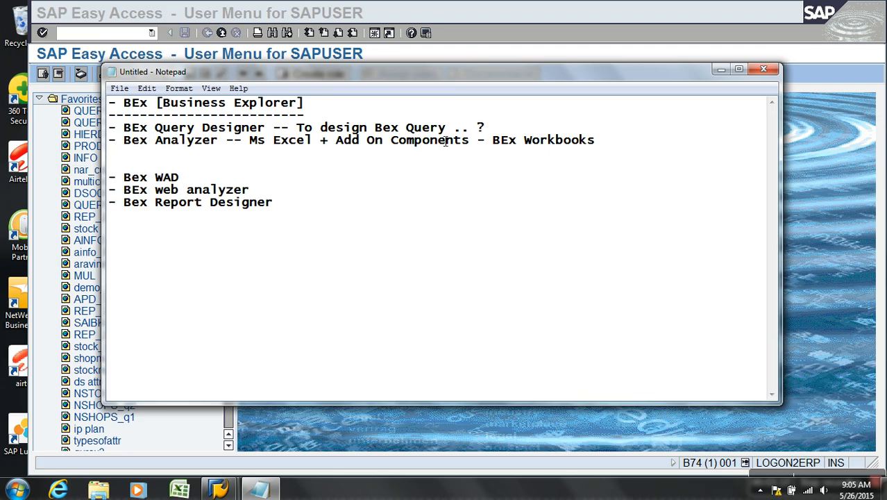
# Step: Review the listed BEx tools by highlighting the Query Designer and Analyzer lines and the WAD, web analyzer and Report Designer lines
pyautogui.moveTo(485, 128); pyautogui.dragTo(103, 135)
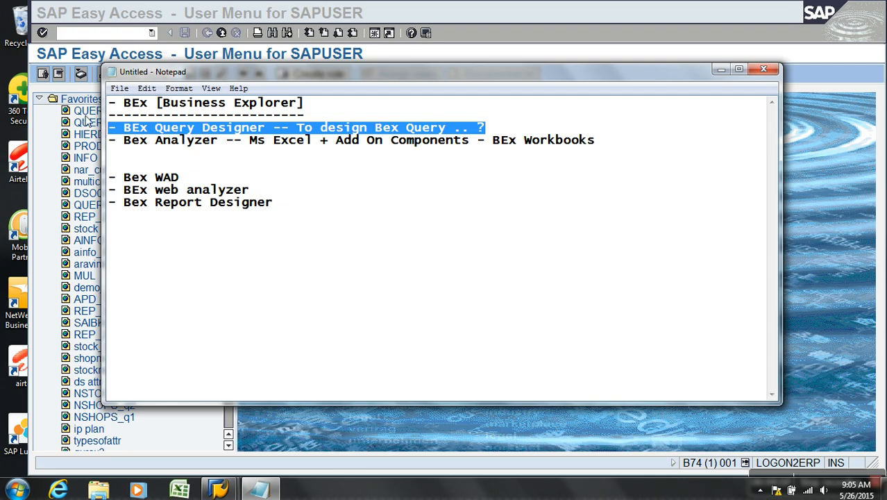
pyautogui.click(356, 133)
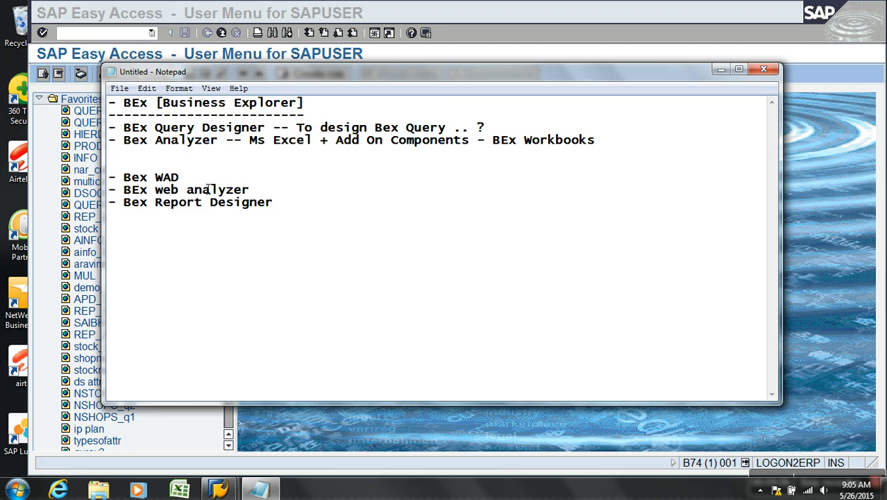
pyautogui.moveTo(202, 182); pyautogui.dragTo(107, 182)
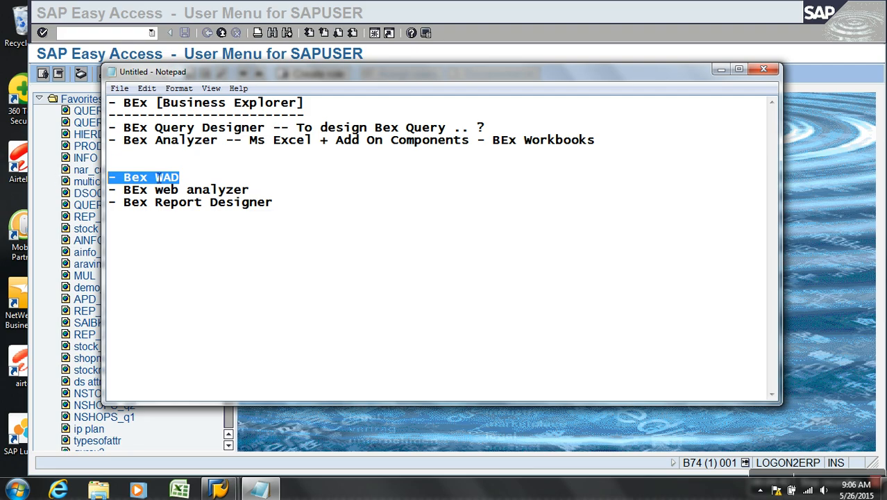
pyautogui.moveTo(277, 205); pyautogui.dragTo(97, 212)
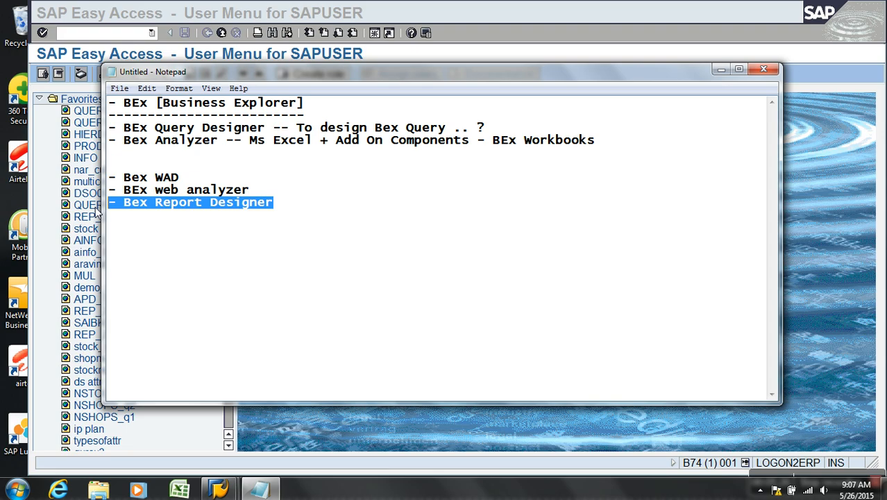
pyautogui.moveTo(265, 190); pyautogui.dragTo(103, 195)
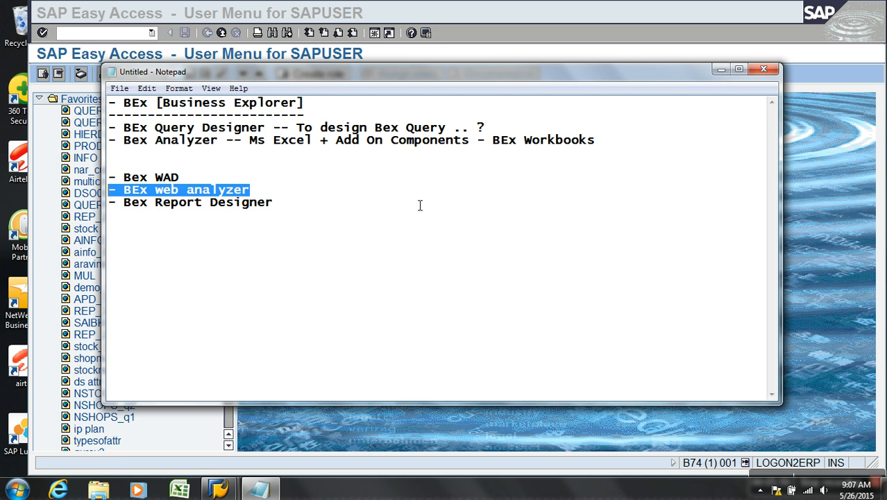
pyautogui.moveTo(316, 218); pyautogui.dragTo(96, 174)
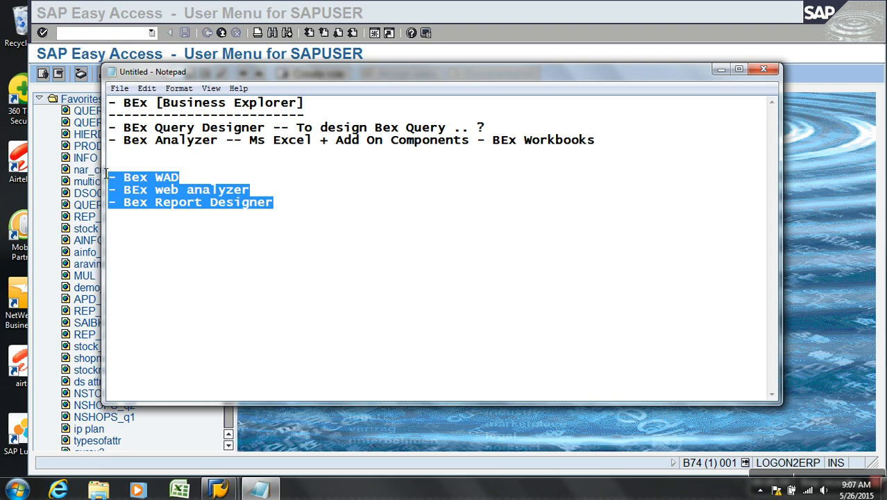
pyautogui.moveTo(605, 141); pyautogui.dragTo(81, 135)
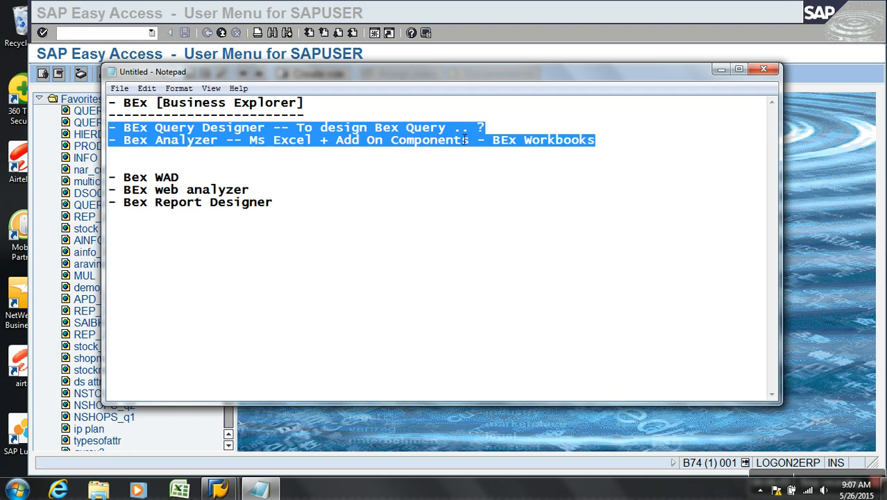
pyautogui.moveTo(499, 129); pyautogui.dragTo(77, 119)
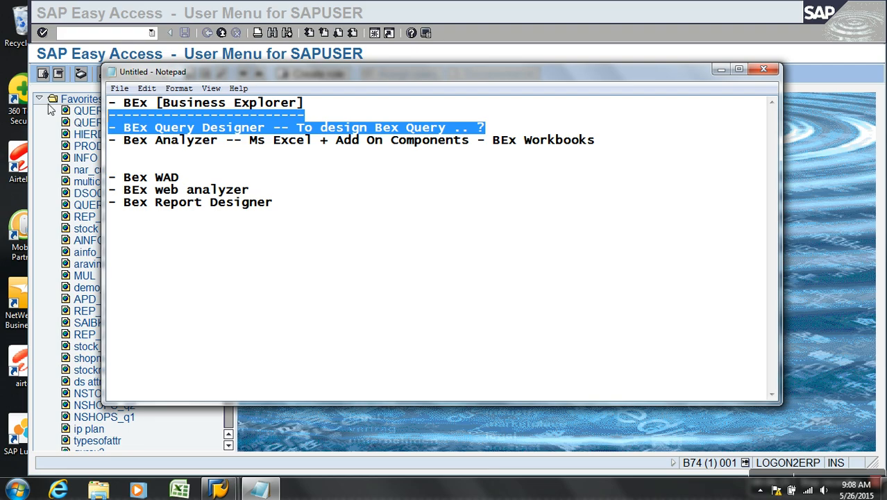
pyautogui.click(495, 131)
pyautogui.moveTo(496, 131); pyautogui.dragTo(109, 131)
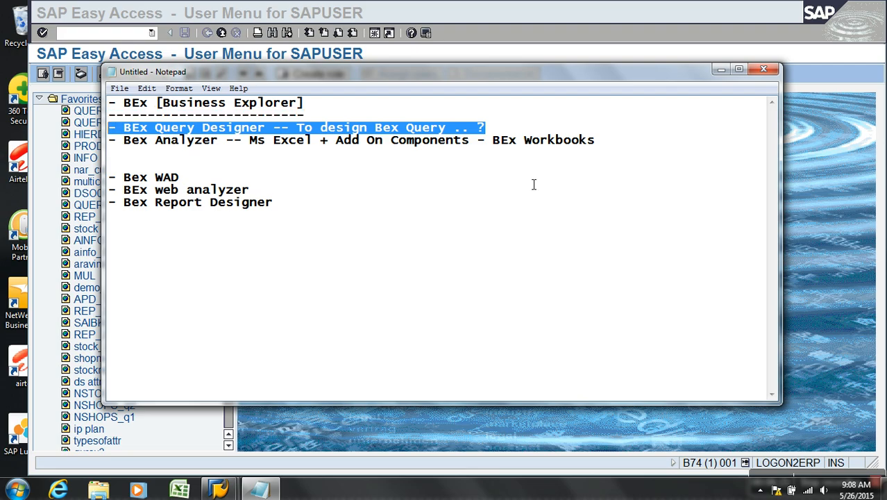
pyautogui.moveTo(598, 142); pyautogui.dragTo(218, 143)
pyautogui.moveTo(278, 205); pyautogui.dragTo(108, 166)
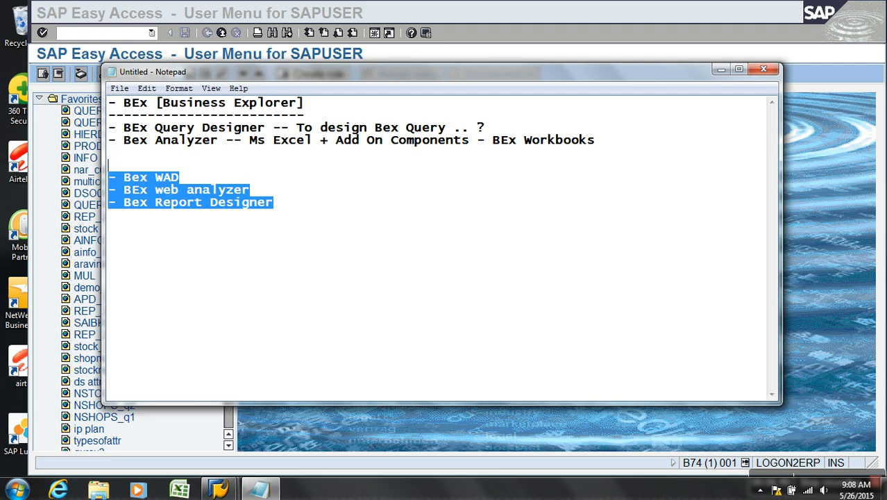
# Step: Add the heading "- Bex Query Designer:" after a blank line below the list and underline it with dashes
pyautogui.click(321, 203)
pyautogui.press('Return')
pyautogui.press('Return')
pyautogui.write('- Bex ')
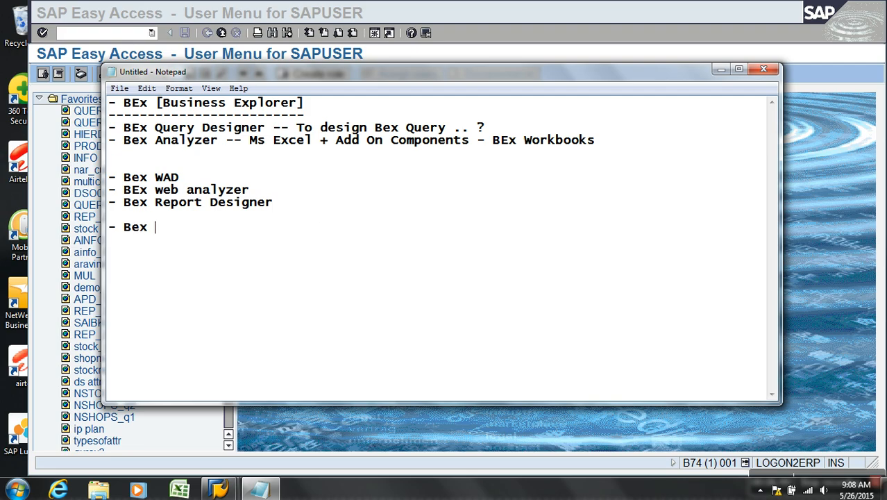
pyautogui.write('Query DCesigner')
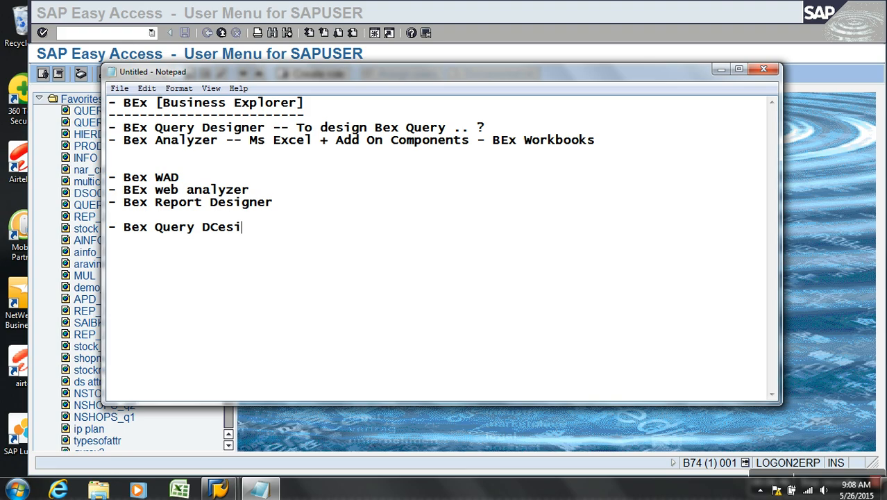
pyautogui.press('BackSpace')
pyautogui.press('BackSpace')
pyautogui.press('BackSpace')
pyautogui.press('BackSpace')
pyautogui.press('BackSpace')
pyautogui.press('BackSpace')
pyautogui.press('BackSpace')
pyautogui.press('BackSpace')
pyautogui.write('esigner:')
pyautogui.press('Return')
pyautogui.write('--------------------')
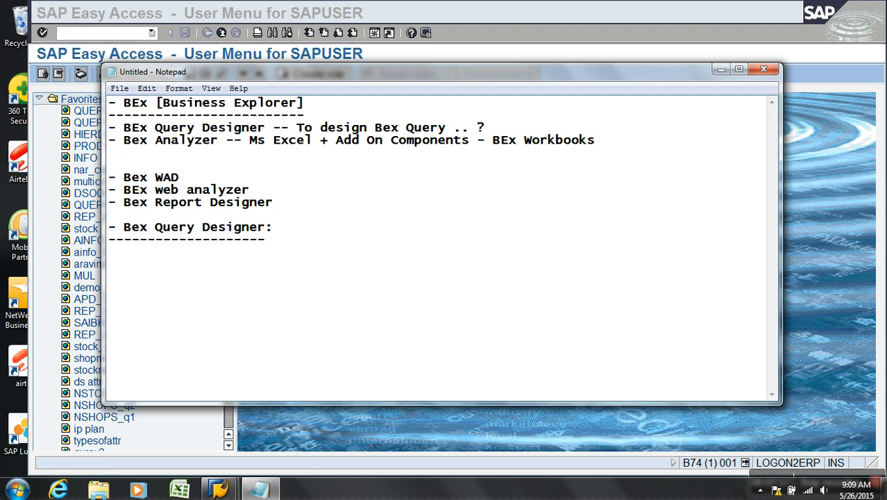
pyautogui.write('-')
# Step: Launch the Query Designer from the Business Explorer program group
pyautogui.click(16, 490)
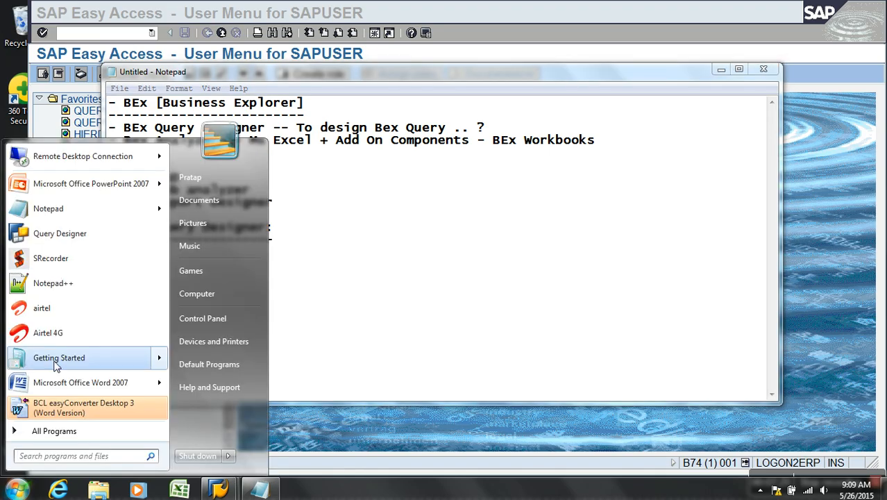
pyautogui.click(63, 433)
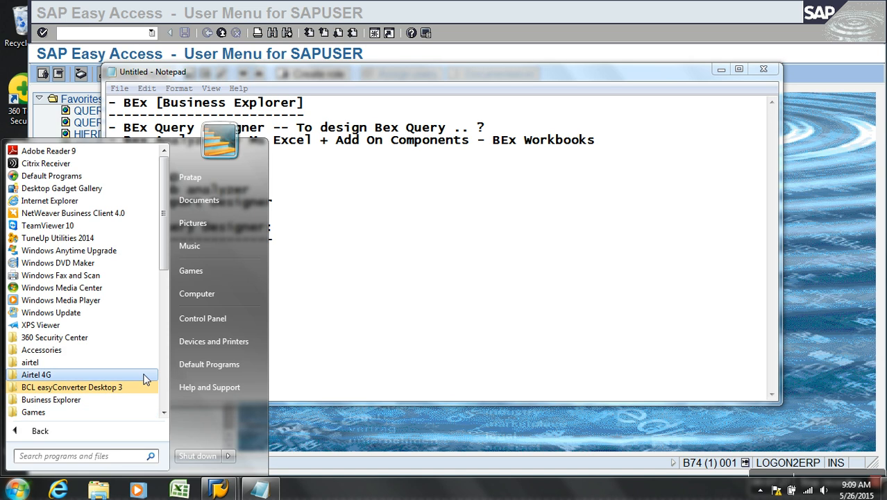
pyautogui.scroll(-7, 164, 367)
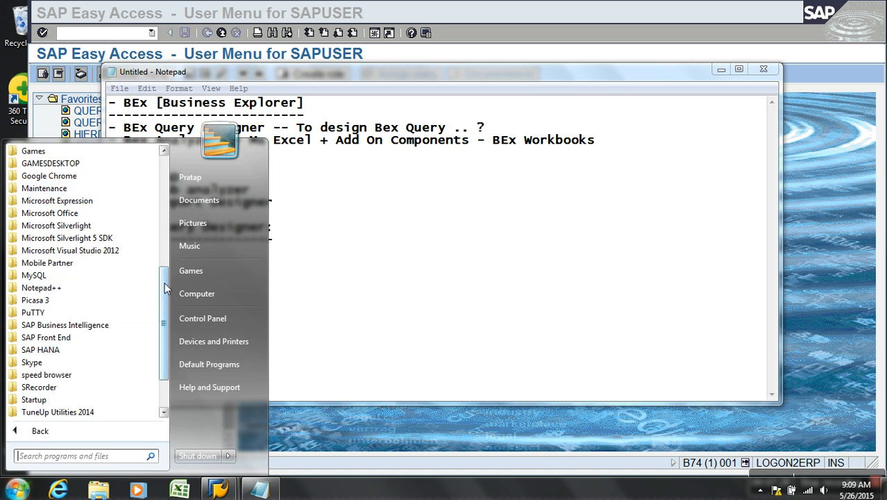
pyautogui.scroll(1, 166, 267)
pyautogui.click(72, 177)
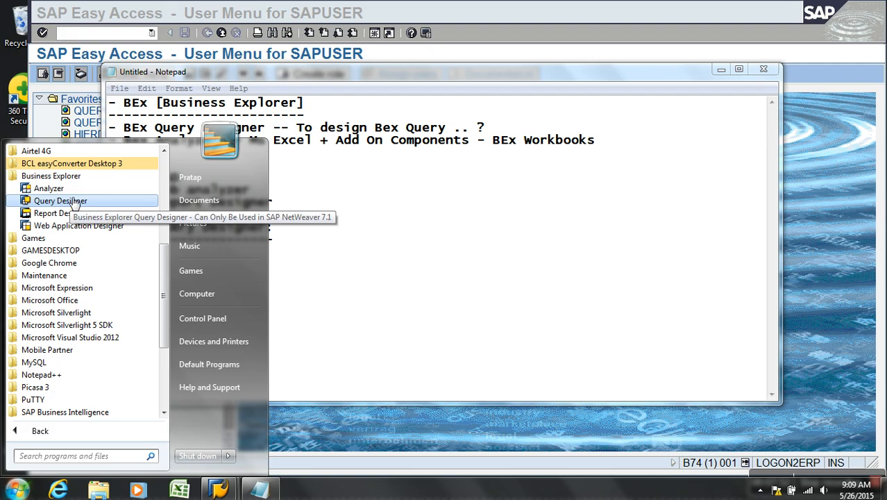
pyautogui.click(73, 203)
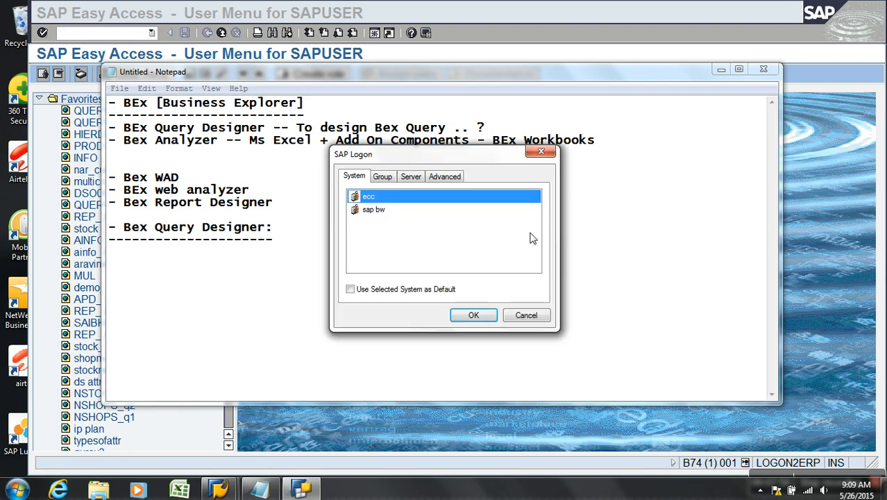
# Step: Choose the sap bw system and log on to it by entering the account password
pyautogui.click(378, 209)
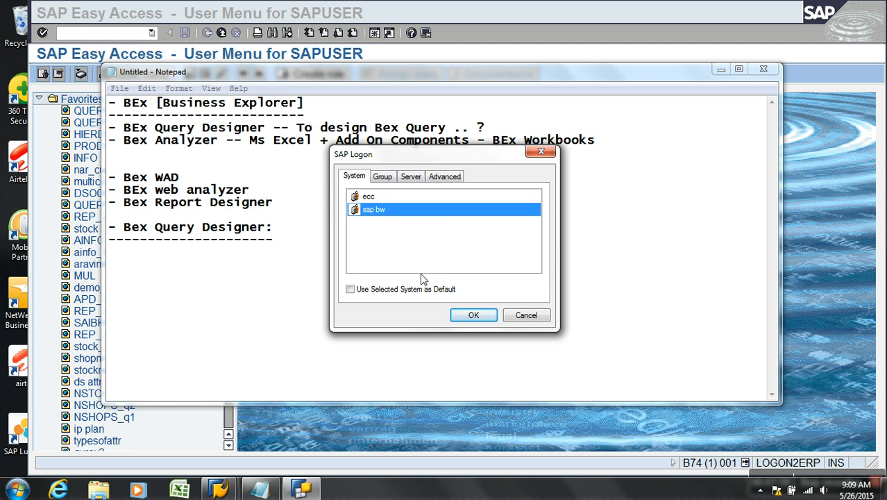
pyautogui.click(460, 316)
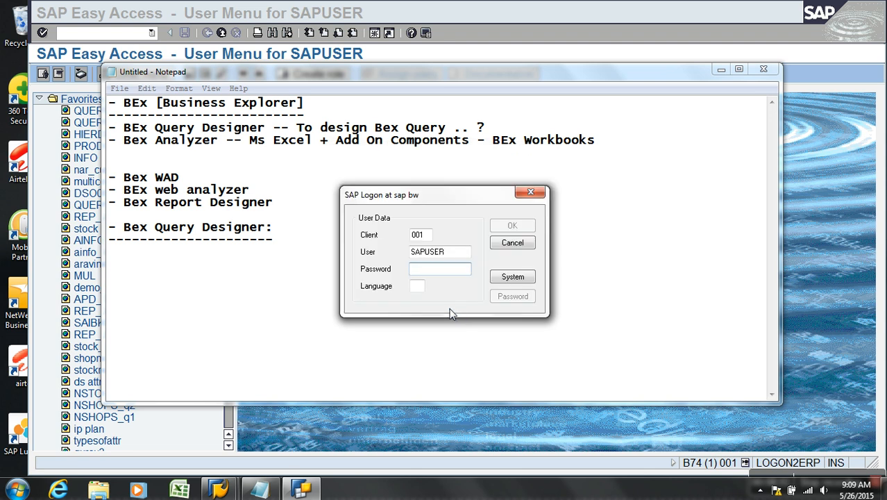
pyautogui.write('********')
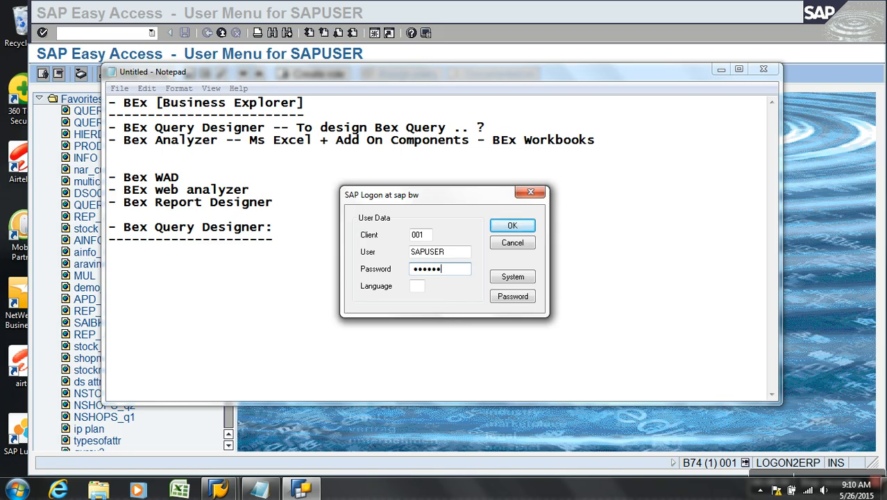
pyautogui.click(519, 229)
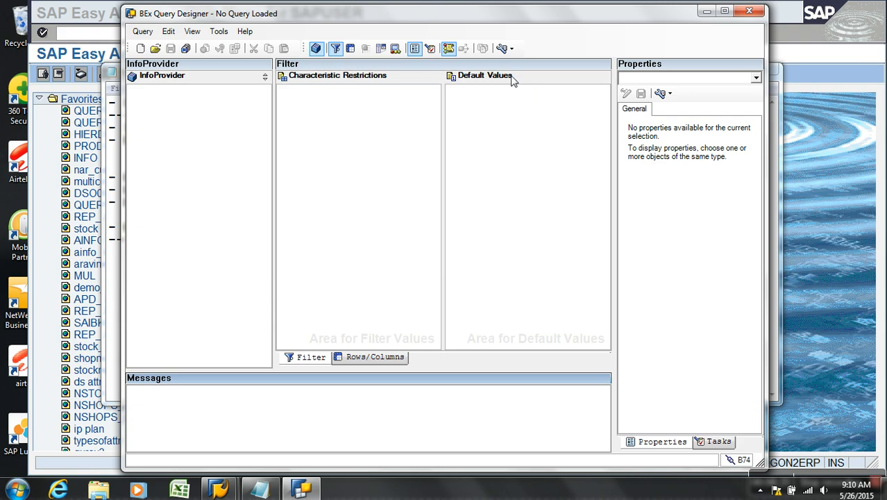
# Step: Look over the InfoProvider and Messages areas, the Rows/Columns layout with its columns and free characteristics, and the Filter area
pyautogui.click(191, 109)
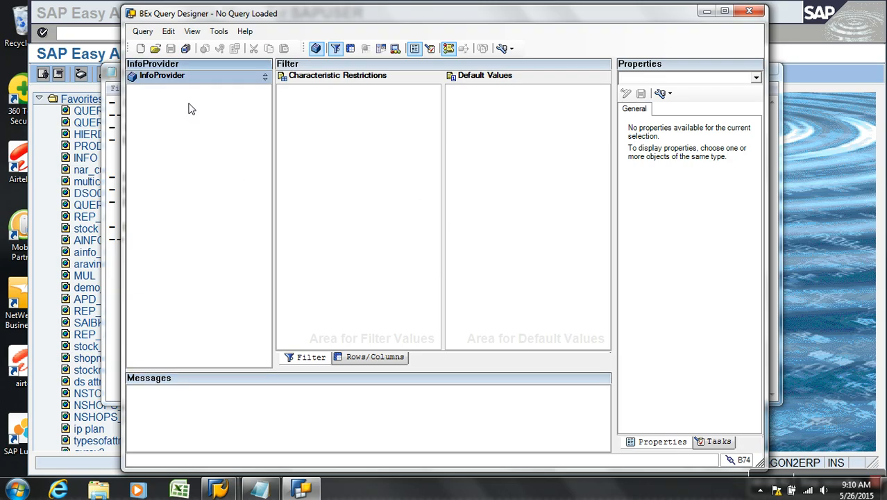
pyautogui.click(338, 435)
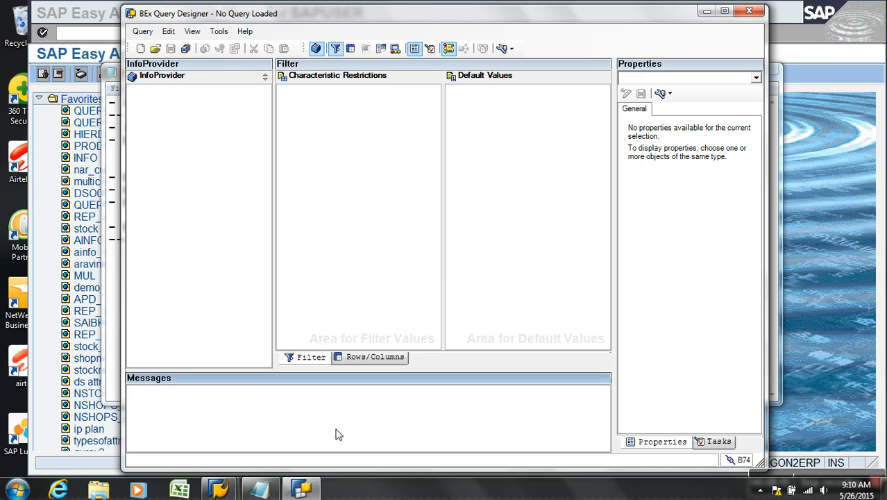
pyautogui.click(370, 360)
pyautogui.click(341, 303)
pyautogui.click(531, 150)
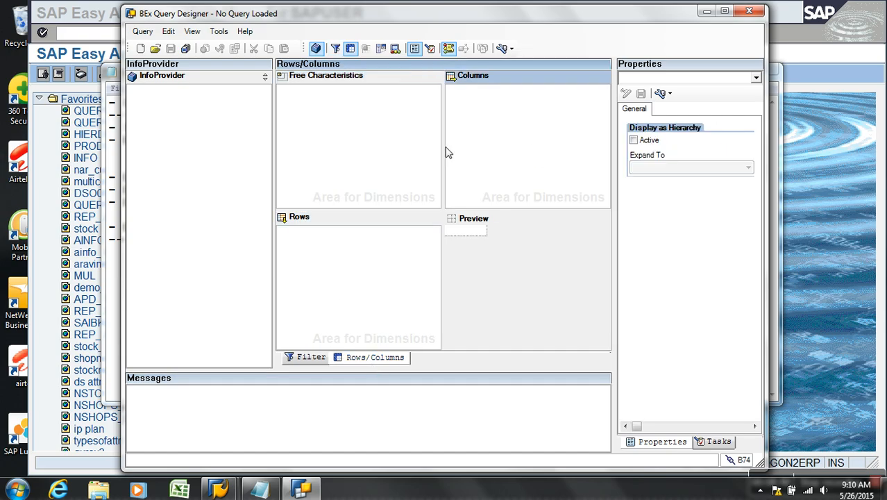
pyautogui.click(382, 117)
pyautogui.click(306, 356)
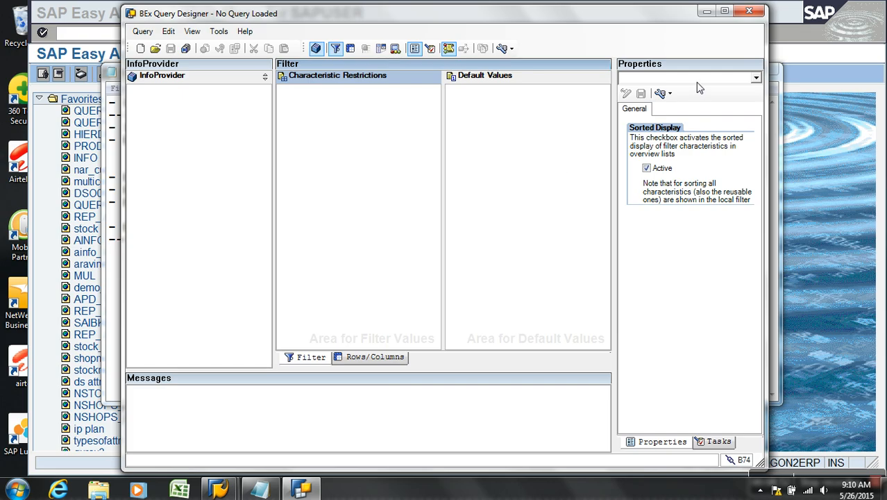
# Step: Review the commands available for queries, editing and tools in the Query Designer
pyautogui.click(143, 32)
pyautogui.moveTo(168, 35)
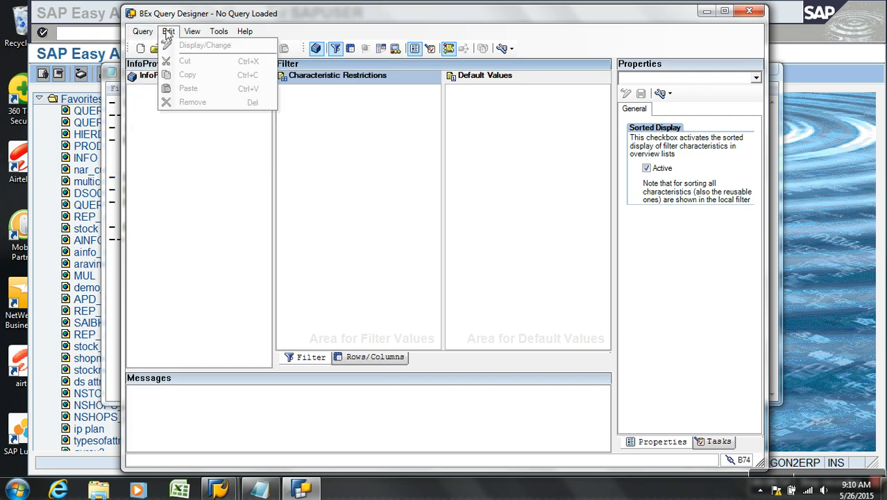
pyautogui.moveTo(218, 31)
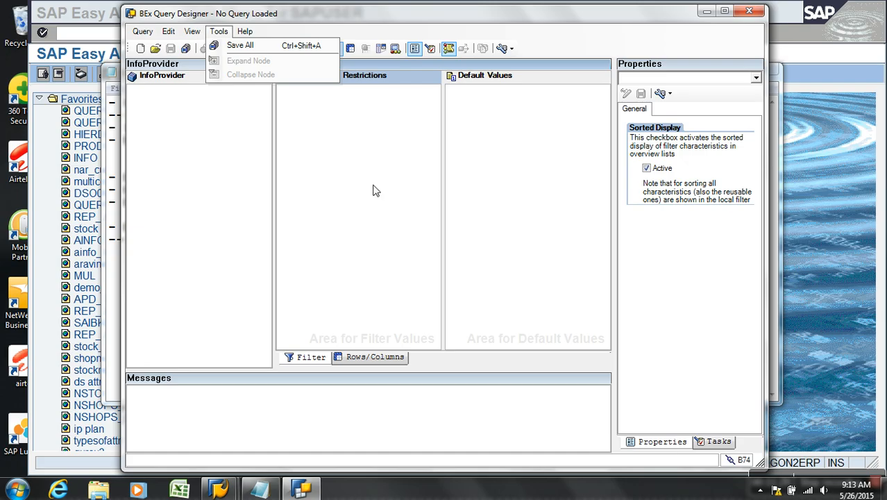
pyautogui.moveTo(150, 32)
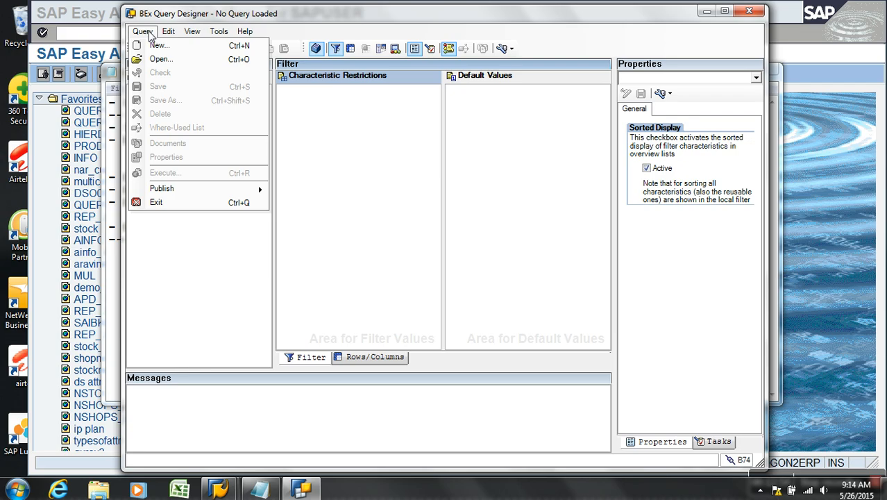
# Step: In the Notepad notes, add the heading "- How to Design a Simple BEx Query?", underline it with dashes and add "- Infoprovider" below
pyautogui.click(109, 266)
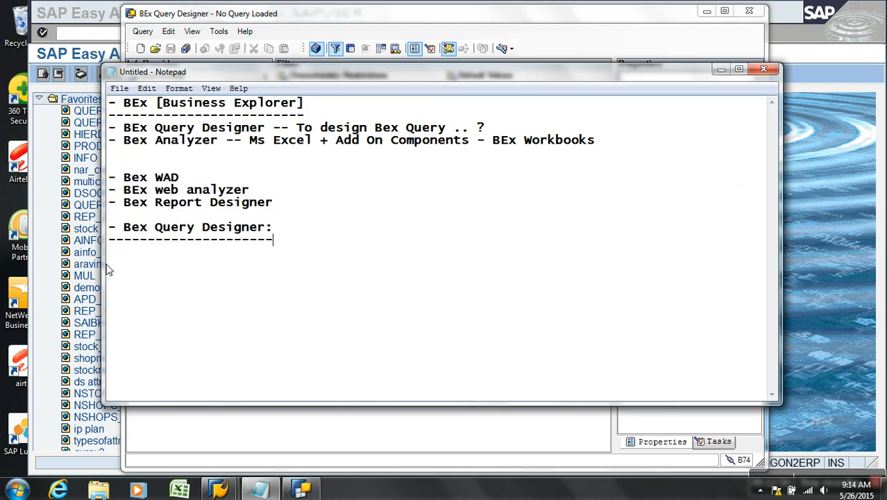
pyautogui.press('Return')
pyautogui.write('- How to Design aa]')
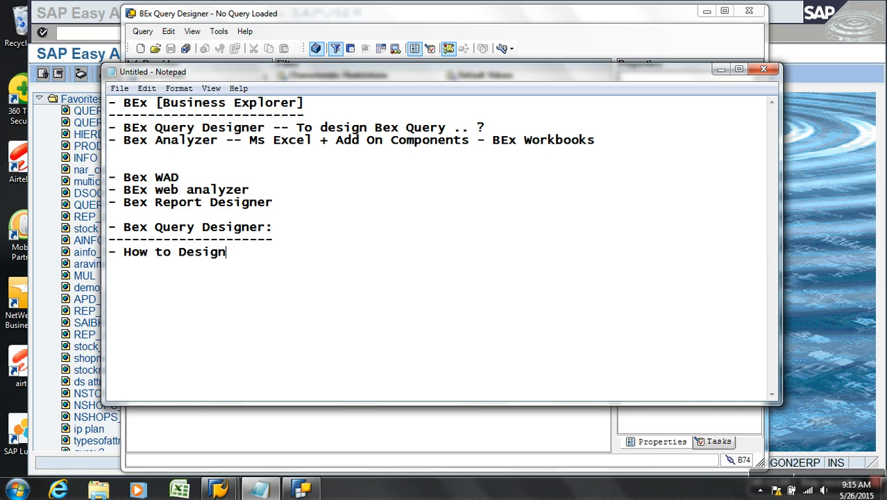
pyautogui.press('BackSpace')
pyautogui.press('BackSpace')
pyautogui.write('Simple BEx ')
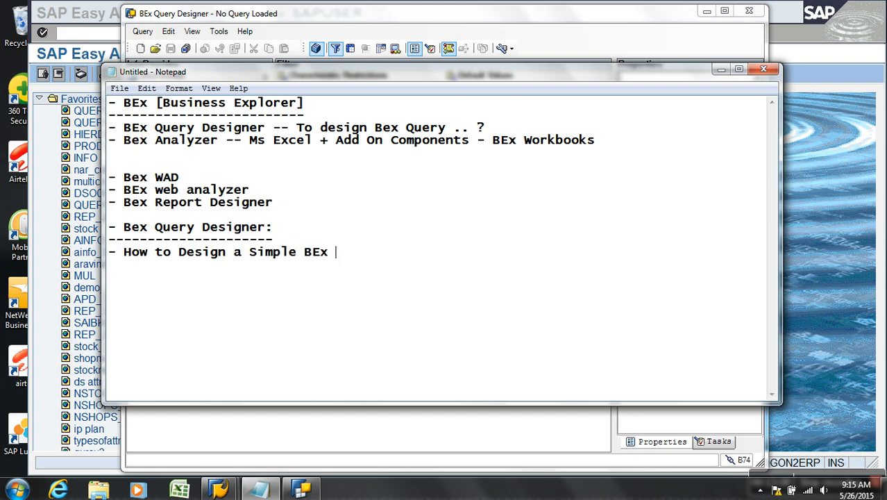
pyautogui.write('Query?')
pyautogui.press('Return')
pyautogui.write('------------------------------------')
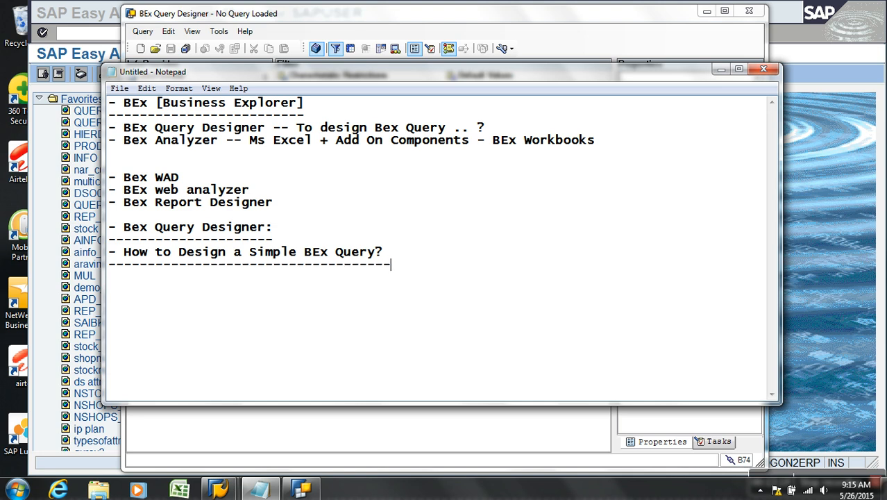
pyautogui.press('Return')
pyautogui.write('- Infoprovider')
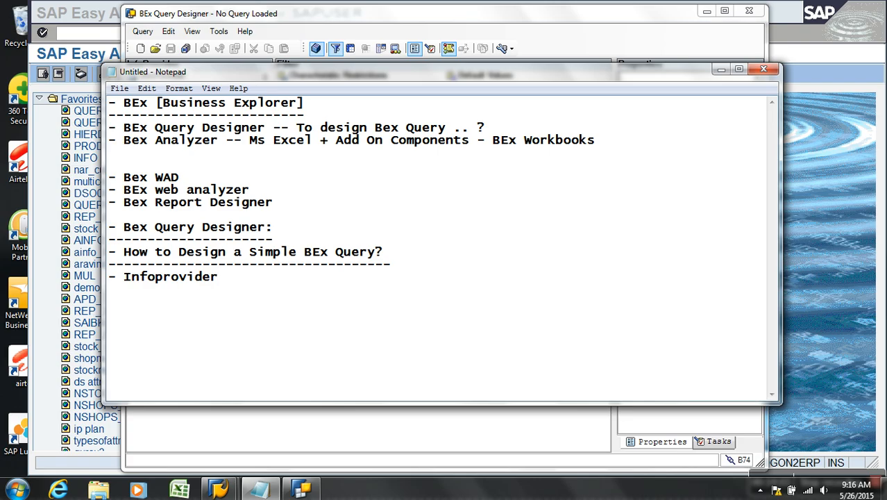
# Step: Switch back to the BEx Query Designer, start a new query and search the InfoProviders for "awcsales"
pyautogui.click(281, 431)
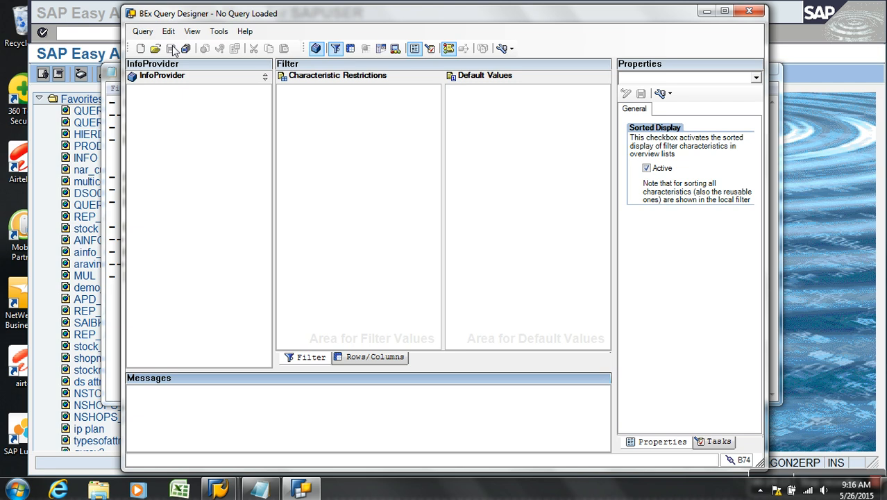
pyautogui.click(144, 33)
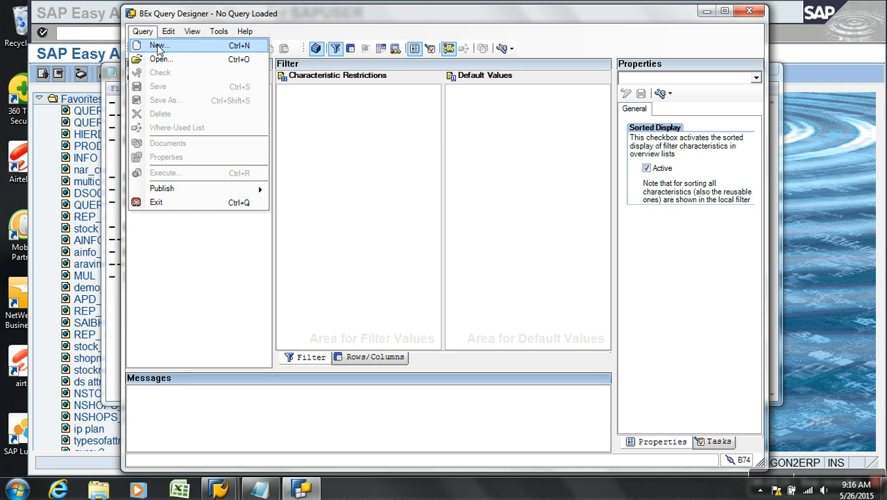
pyautogui.click(158, 46)
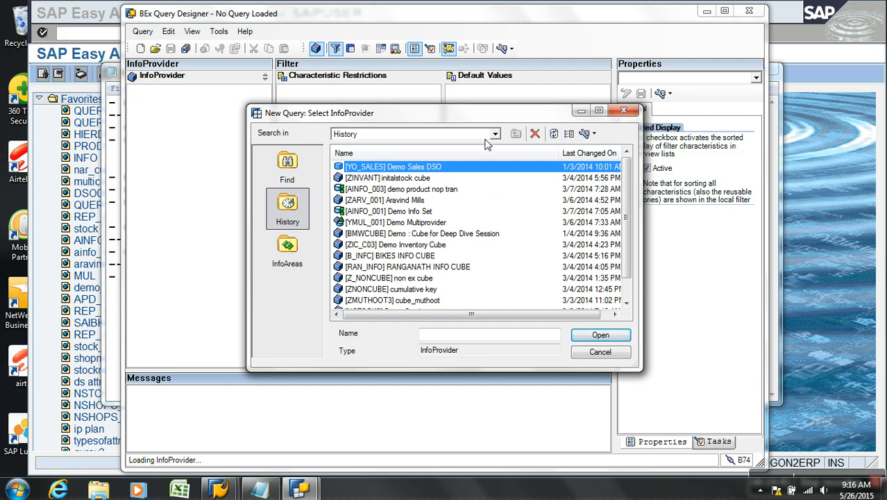
pyautogui.click(301, 165)
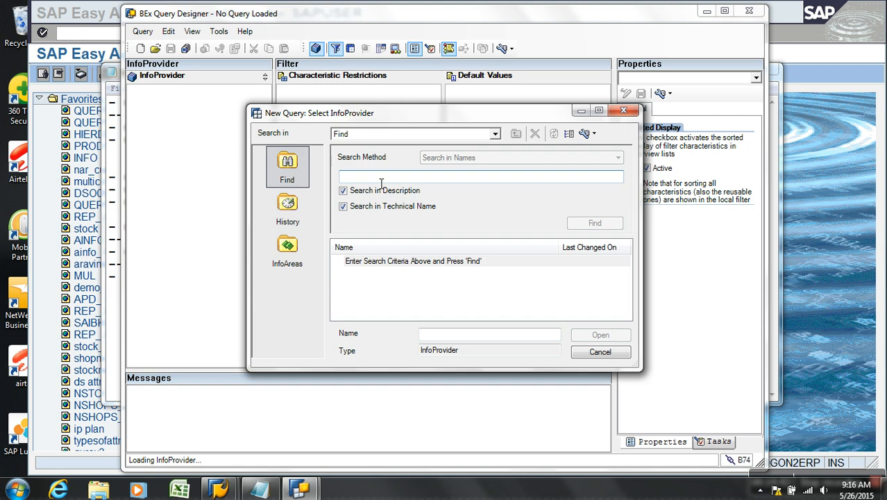
pyautogui.write('awcsales')
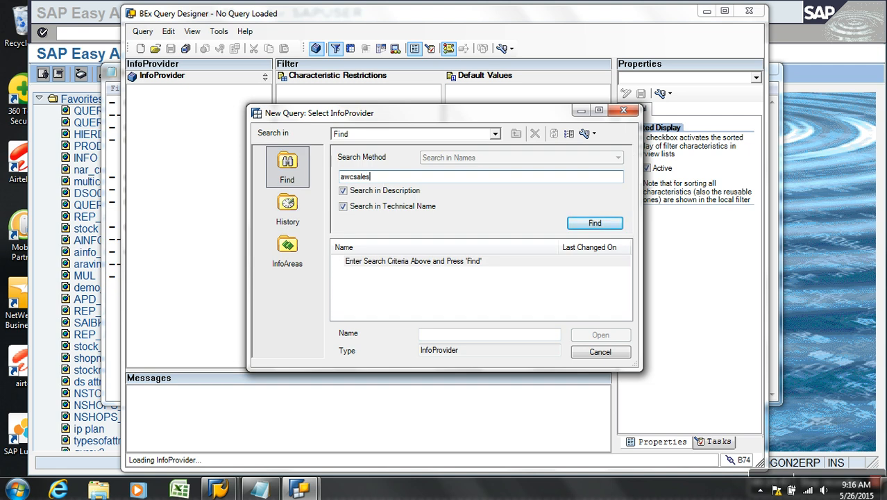
pyautogui.press('Return')
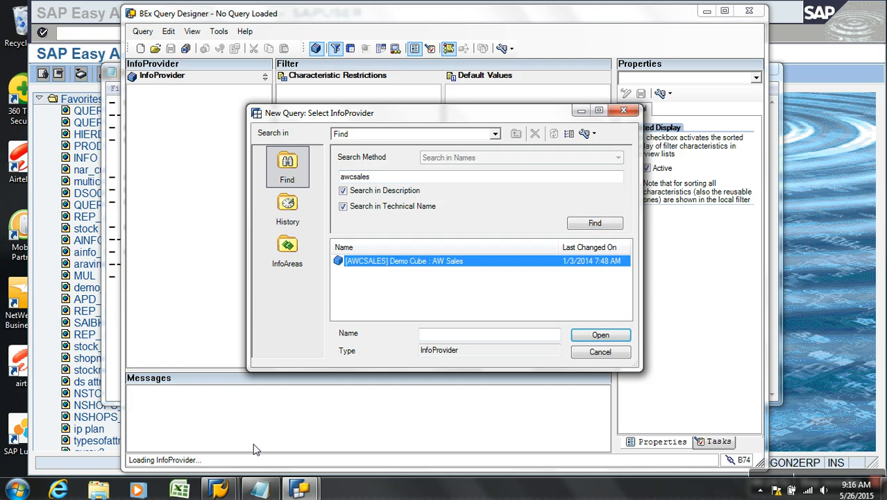
# Step: Switch to the SAP Easy Access window and run transaction rsa1
pyautogui.click(217, 489)
pyautogui.click(267, 426)
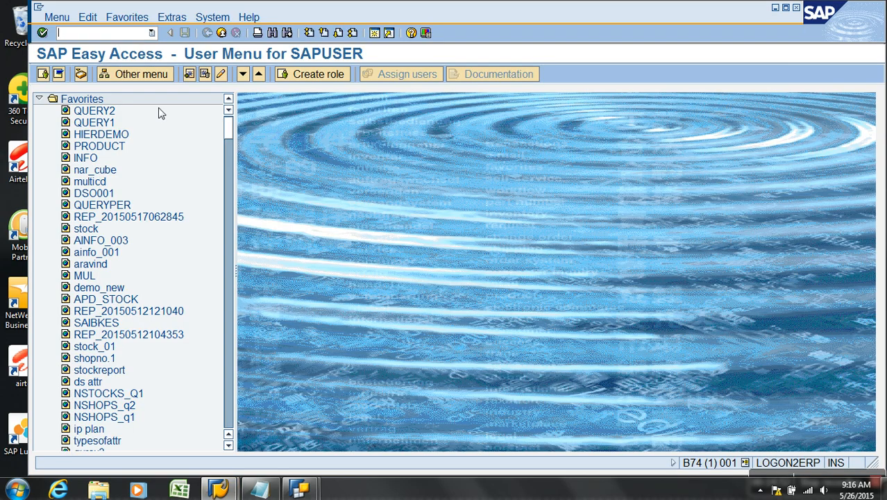
pyautogui.write('rsa1')
pyautogui.press('Return')
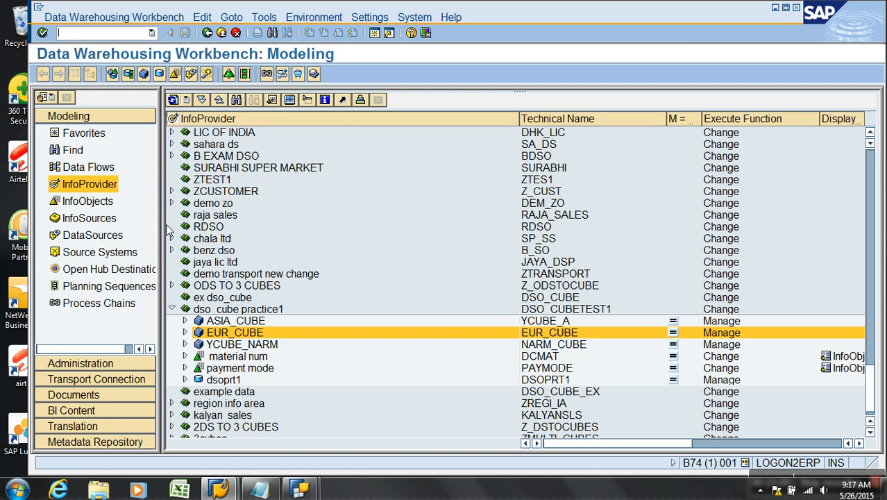
# Step: In the modeling favorites, expand Deep Dive Examples and Transaction Data under Breverien Motor Works and select the technical name ZAW_S01
pyautogui.click(97, 133)
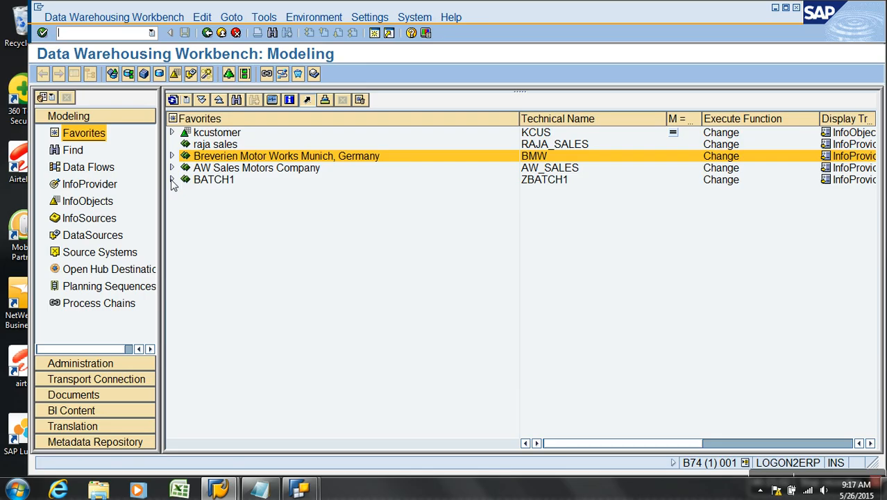
pyautogui.click(171, 156)
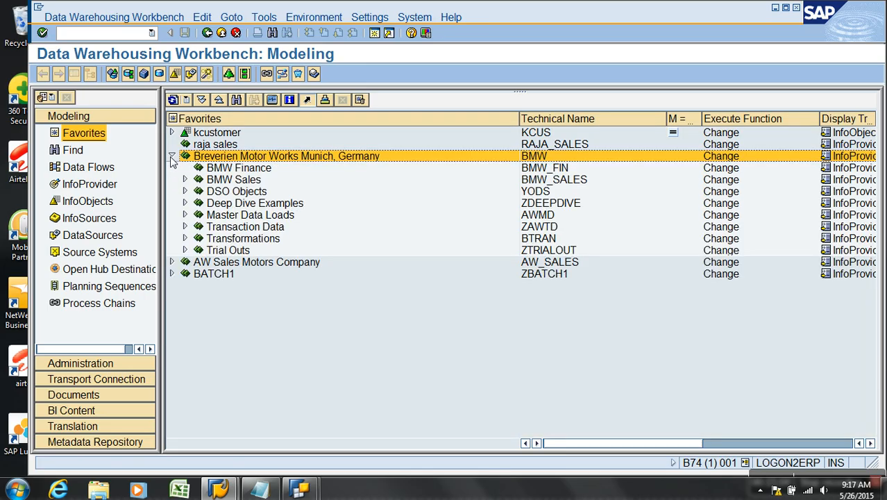
pyautogui.click(185, 202)
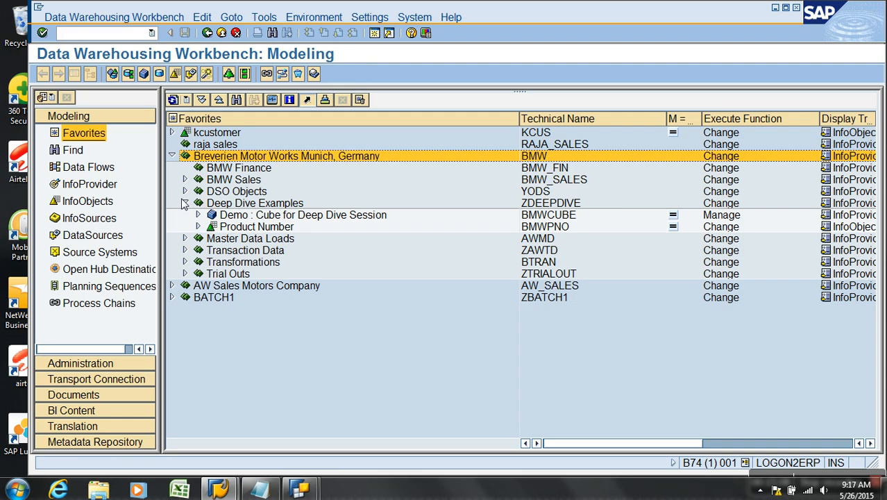
pyautogui.click(184, 250)
pyautogui.click(545, 264)
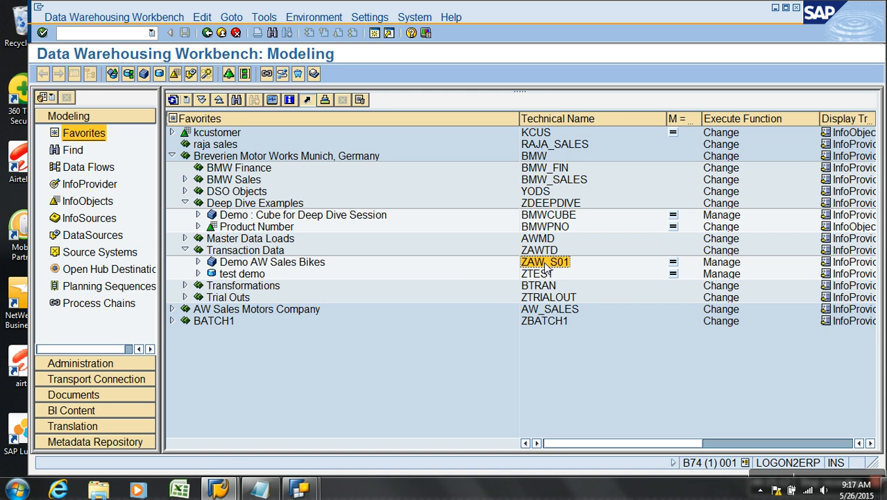
# Step: Open the Manage InfoProvider view for the Demo AW Sales Bikes cube
pyautogui.click(300, 490)
pyautogui.rightClick(264, 262)
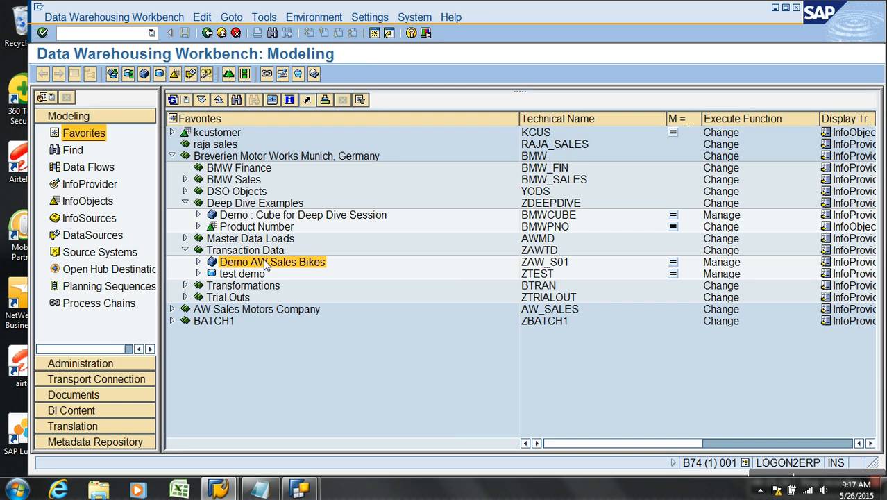
pyautogui.click(301, 349)
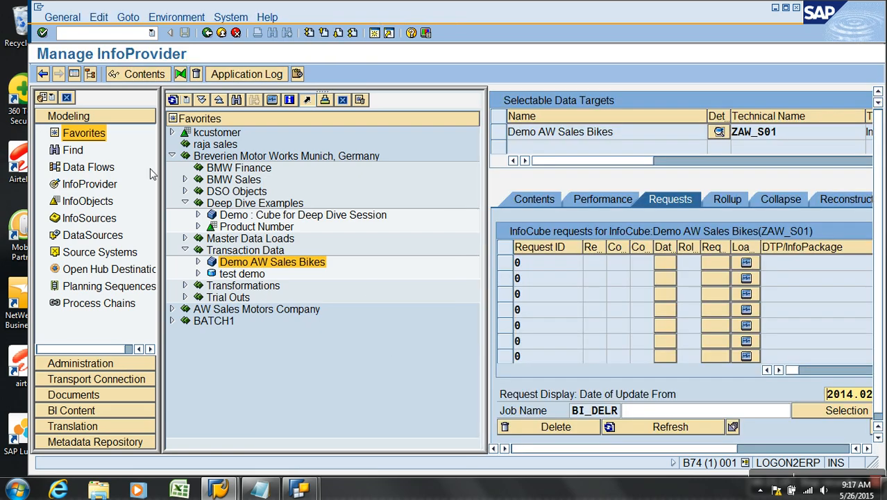
# Step: Hide the navigation tree, list the cube's requests updated up to 2016.01.11 and check the transferred and added records
pyautogui.click(74, 73)
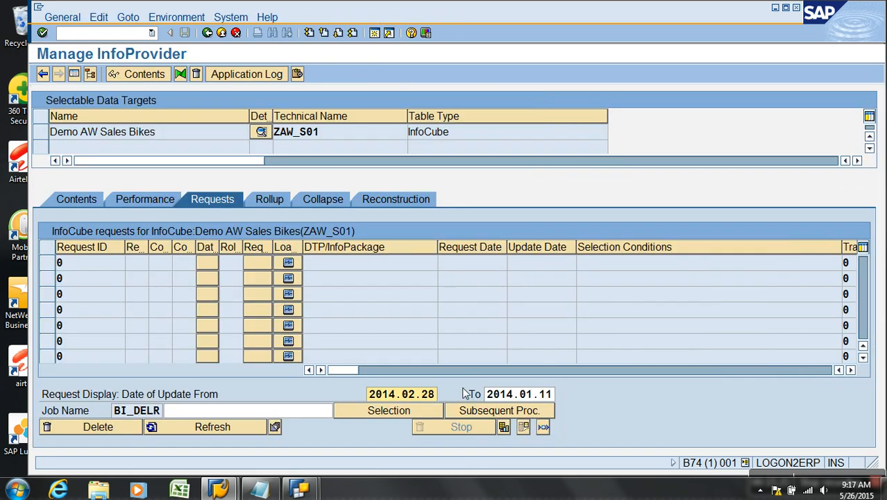
pyautogui.click(516, 399)
pyautogui.press('Delete')
pyautogui.write('6')
pyautogui.click(237, 425)
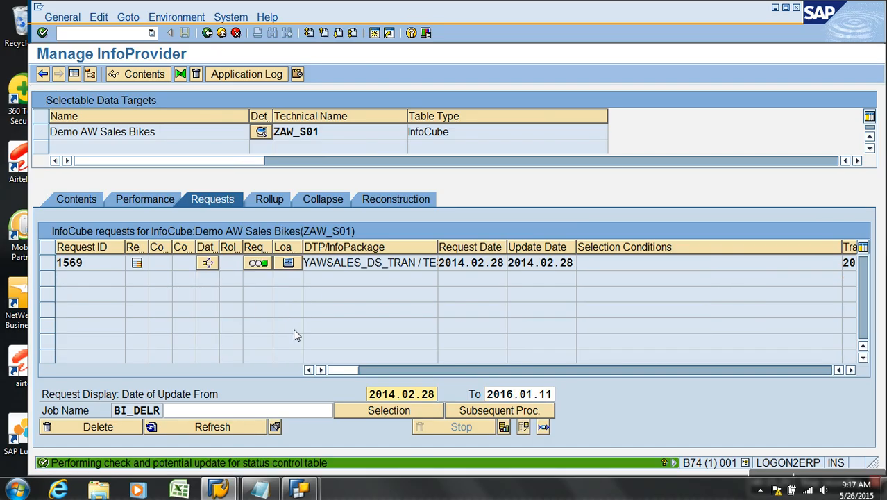
pyautogui.click(849, 370)
pyautogui.click(850, 370)
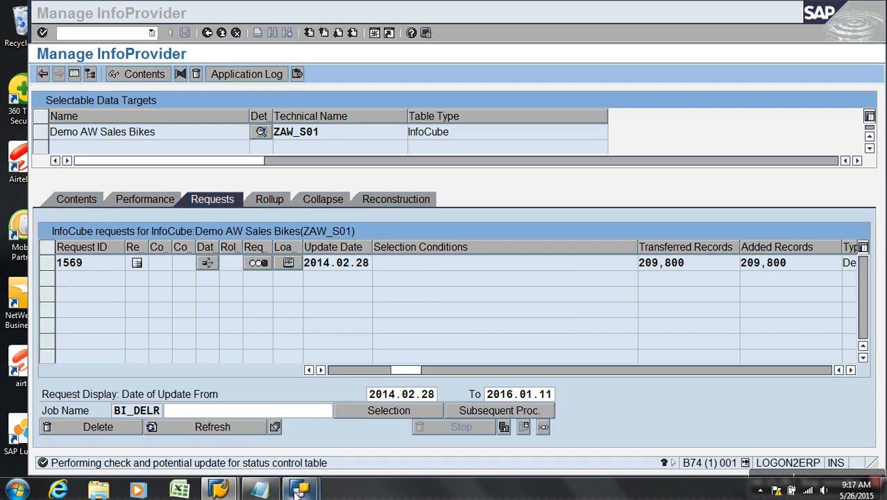
# Step: Switch to the BEx Query Designer, find the InfoProvider ZAW_S01, open it for the new query and show the rows and columns layout
pyautogui.moveTo(300, 490)
pyautogui.click(353, 444)
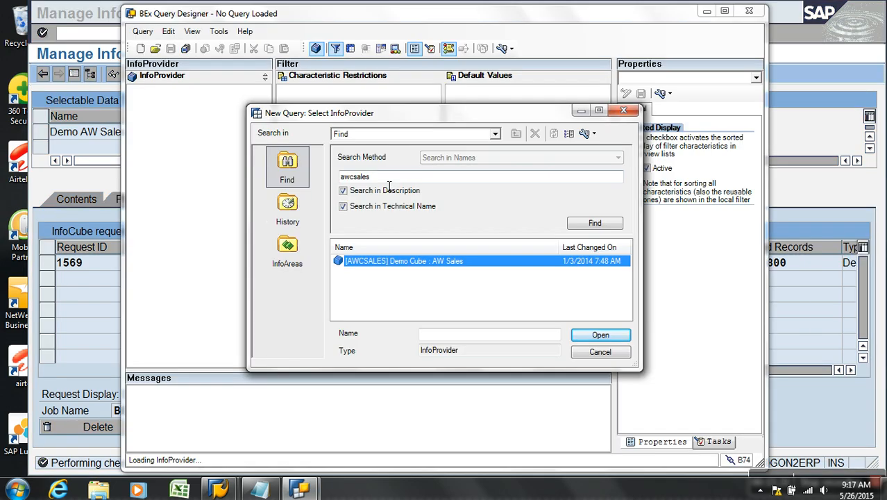
pyautogui.moveTo(396, 178); pyautogui.dragTo(343, 177)
pyautogui.write('ZAW_S01')
pyautogui.press('Return')
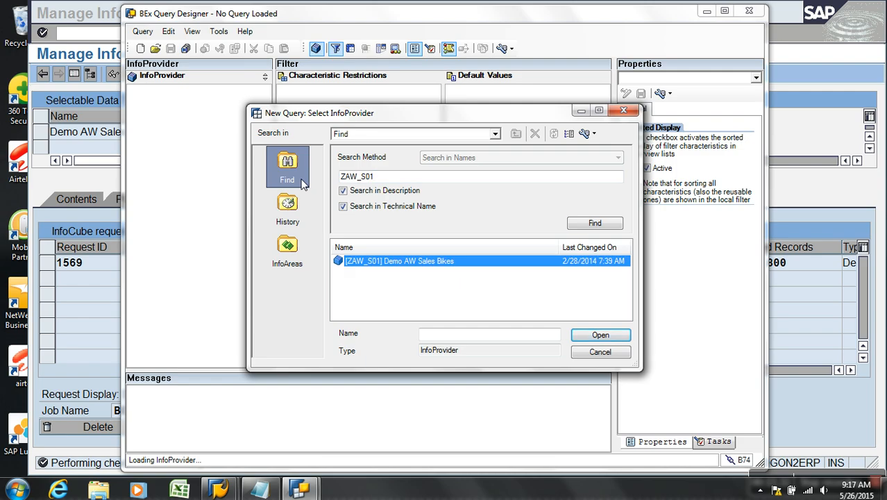
pyautogui.click(597, 336)
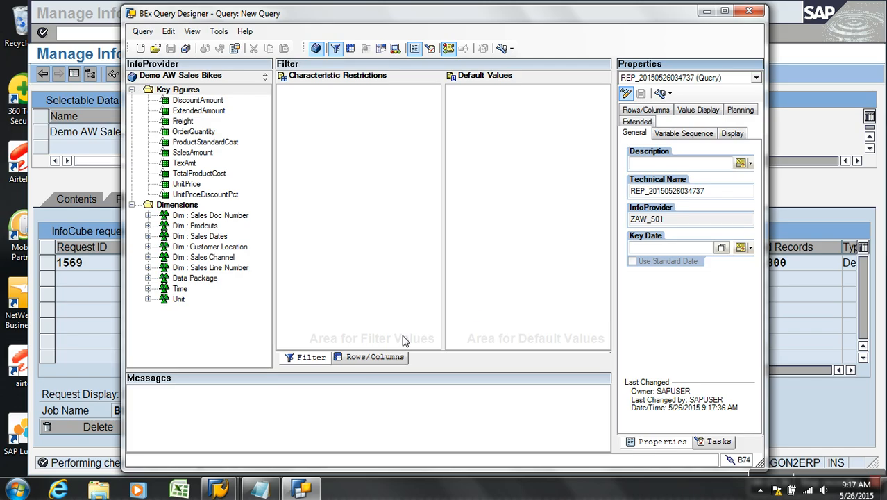
pyautogui.click(375, 357)
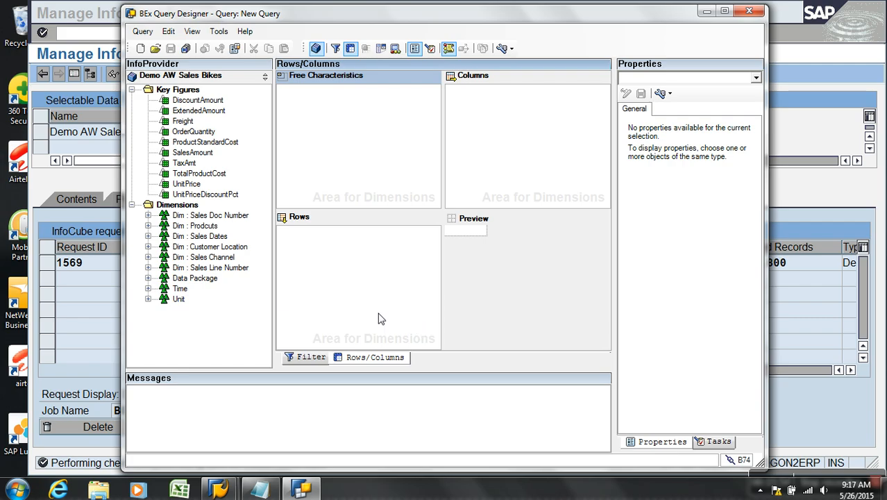
# Step: Switch to Excel, enter the heading "Customers" in cell C4 and widen column C
pyautogui.click(180, 489)
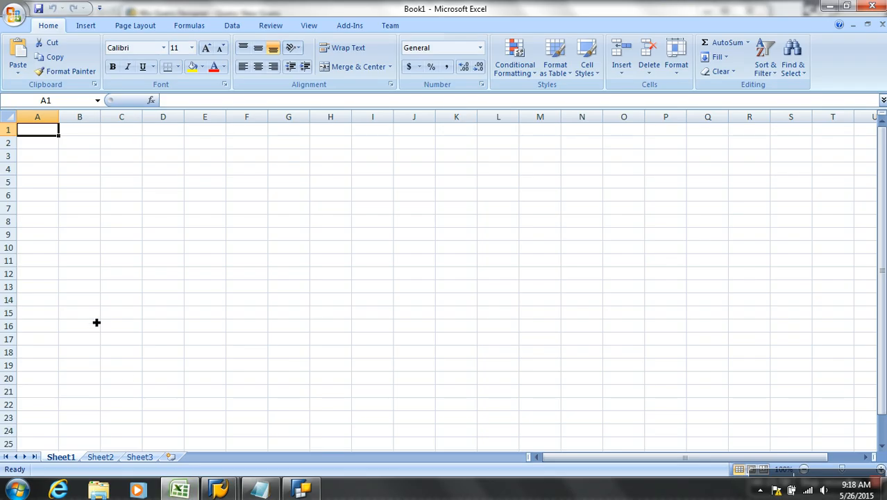
pyautogui.click(119, 176)
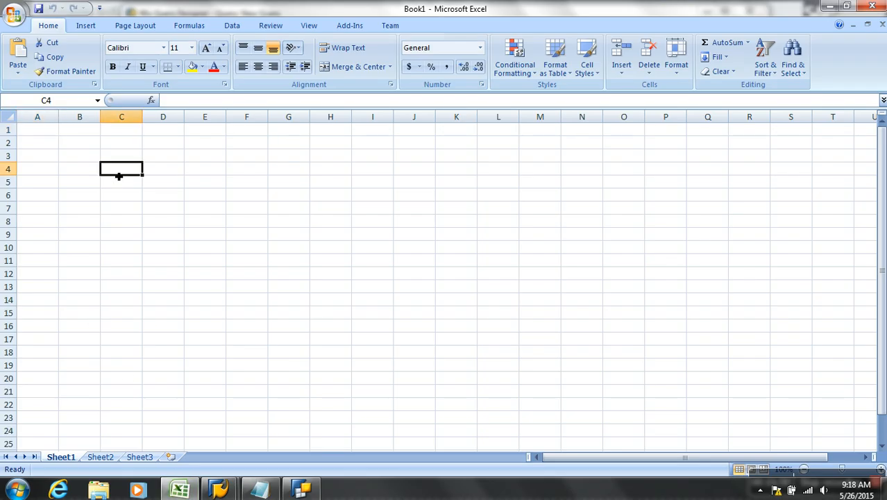
pyautogui.write('Custo')
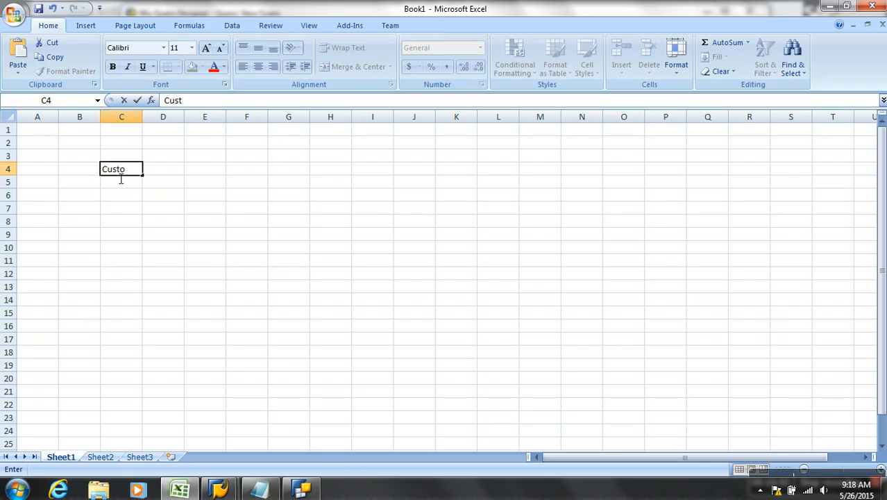
pyautogui.write('mers')
pyautogui.click(149, 117)
pyautogui.moveTo(142, 118); pyautogui.dragTo(170, 123)
# Step: List the sample customers a, b, c and d in cells C5 to C8 below the Customers heading
pyautogui.click(141, 182)
pyautogui.write('a')
pyautogui.press('Return')
pyautogui.write('b')
pyautogui.press('Return')
pyautogui.write('Customers')
pyautogui.press('Return')
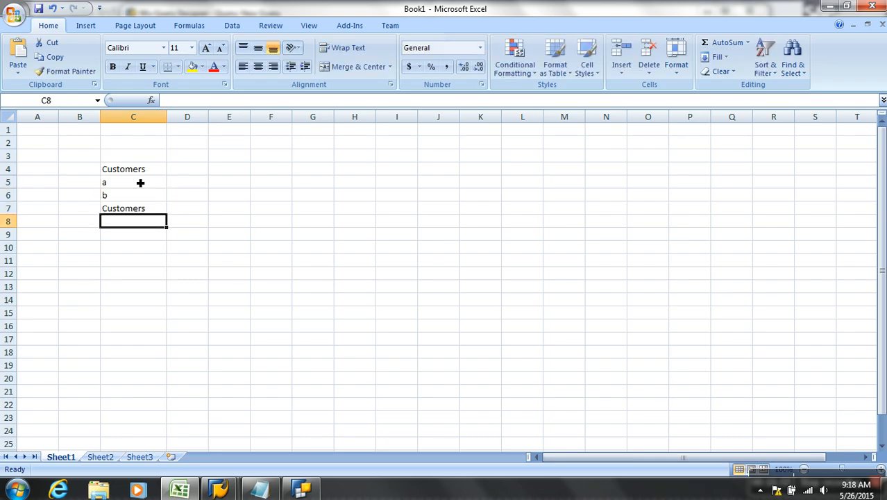
pyautogui.write('d')
pyautogui.press('Return')
pyautogui.click(139, 209)
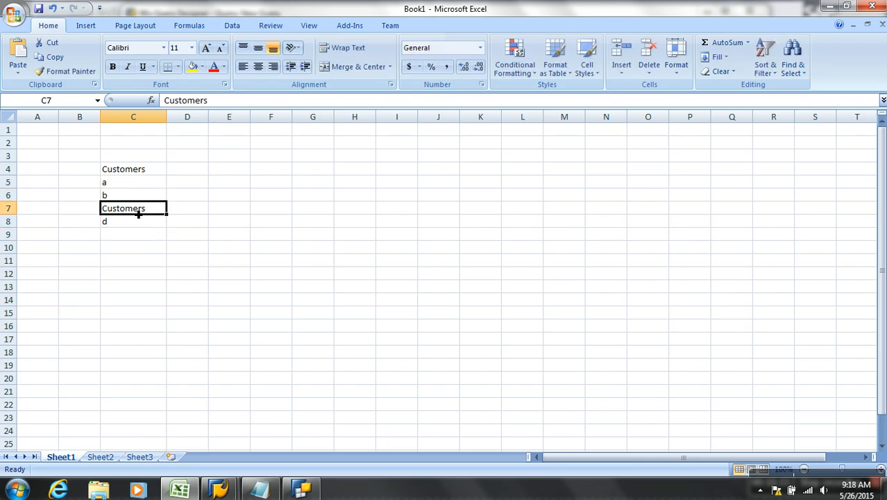
pyautogui.write('c')
pyautogui.press('Delete')
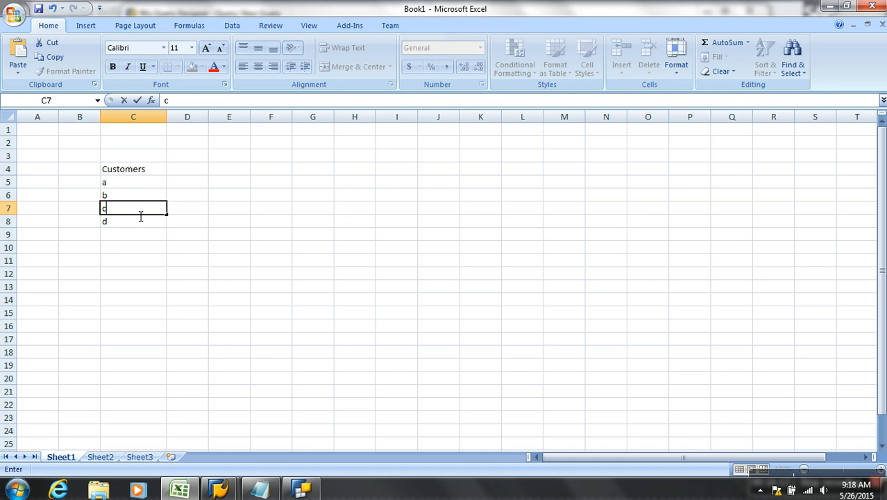
pyautogui.click(207, 273)
pyautogui.moveTo(142, 182); pyautogui.dragTo(141, 240)
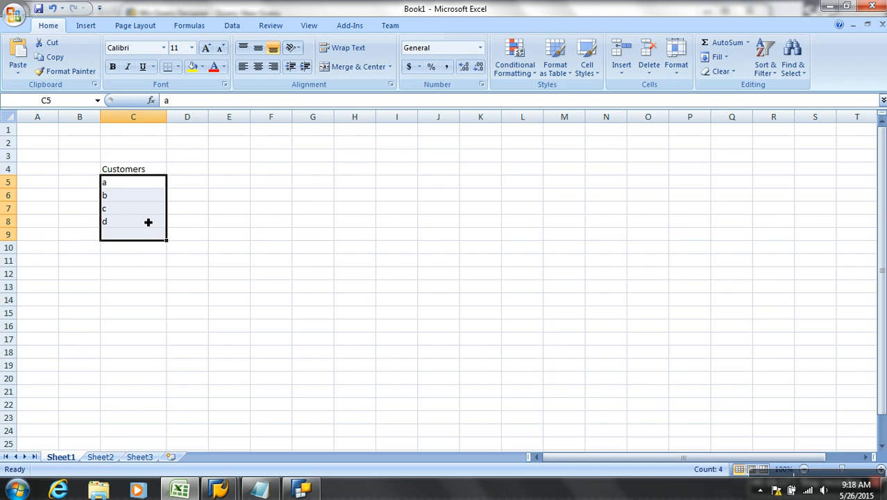
pyautogui.moveTo(135, 185); pyautogui.dragTo(247, 191)
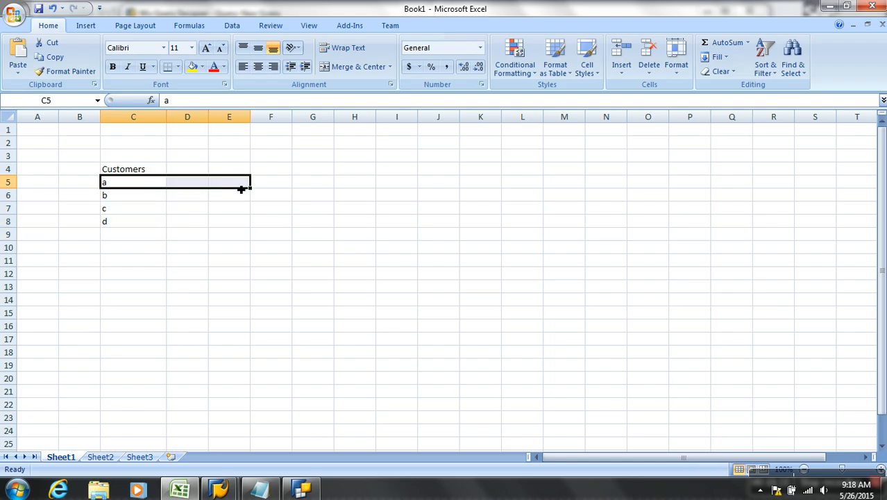
# Step: Add the column headings "Amount" in D4 and "quatity" in E4 beside Customers
pyautogui.click(207, 184)
pyautogui.click(205, 170)
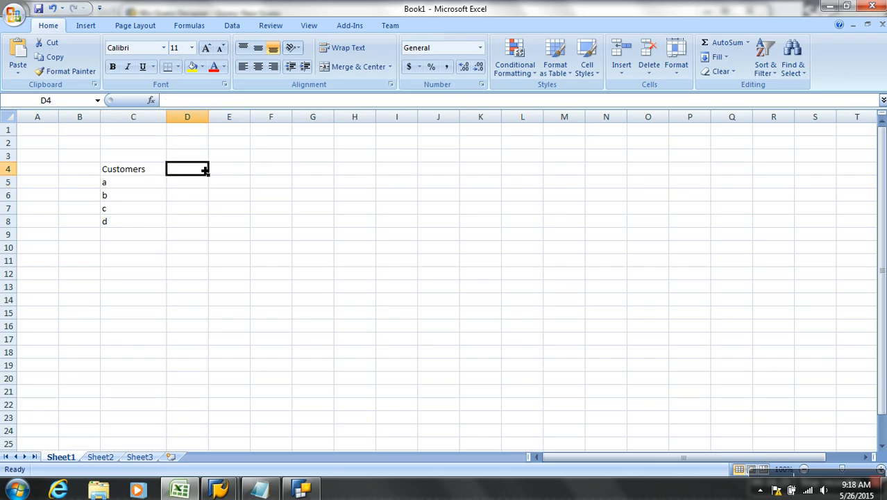
pyautogui.write('Amo')
pyautogui.write('unt')
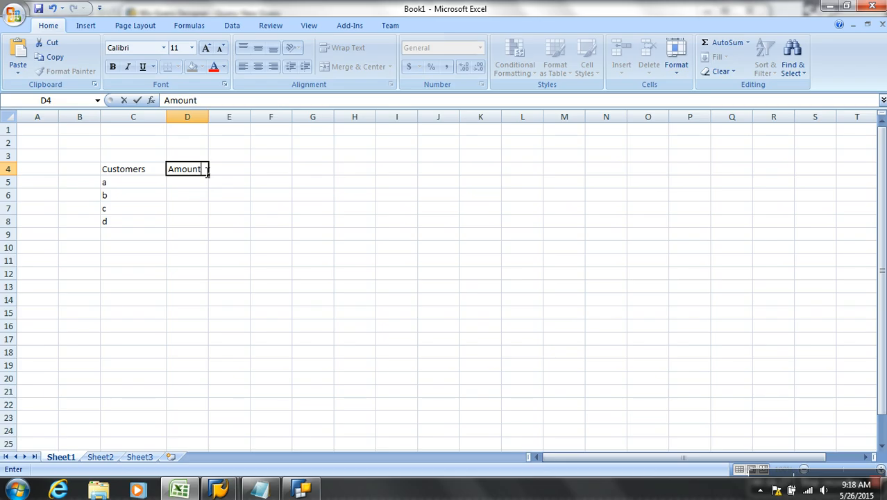
pyautogui.press('Tab')
pyautogui.write('quatity')
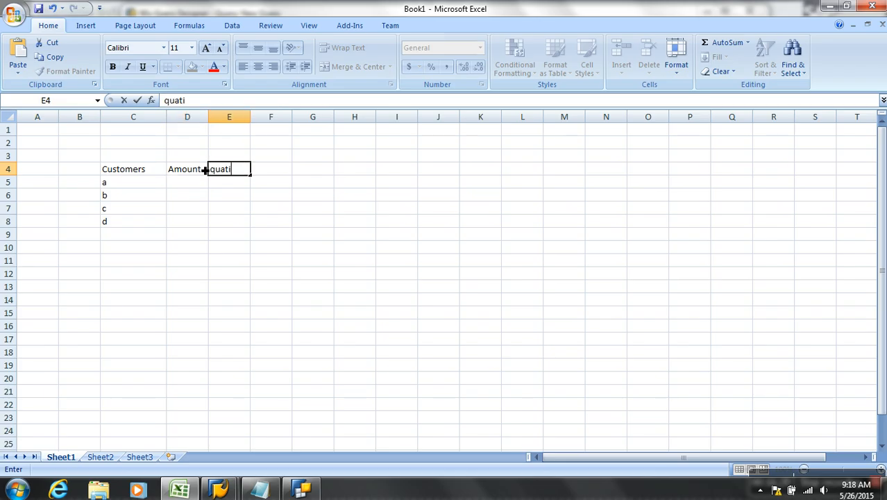
pyautogui.click(234, 155)
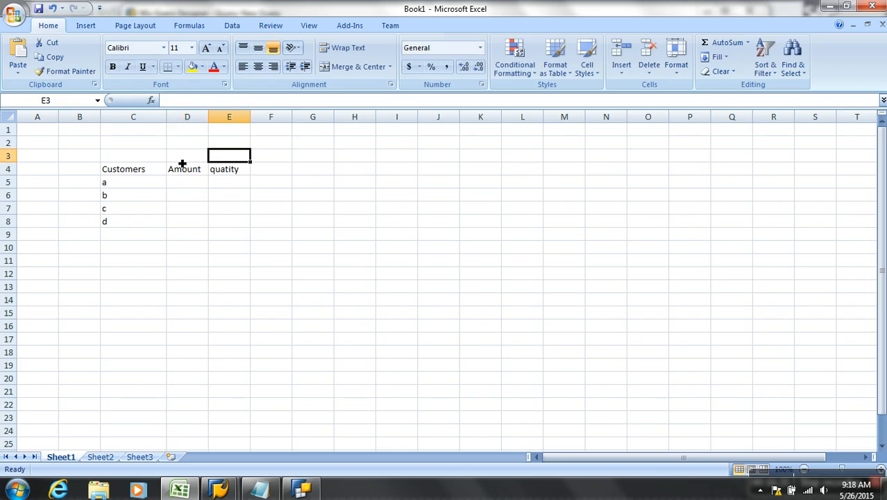
# Step: Switch back to the BEx Query Designer and expand the Customer Location dimension of the InfoProvider
pyautogui.click(301, 489)
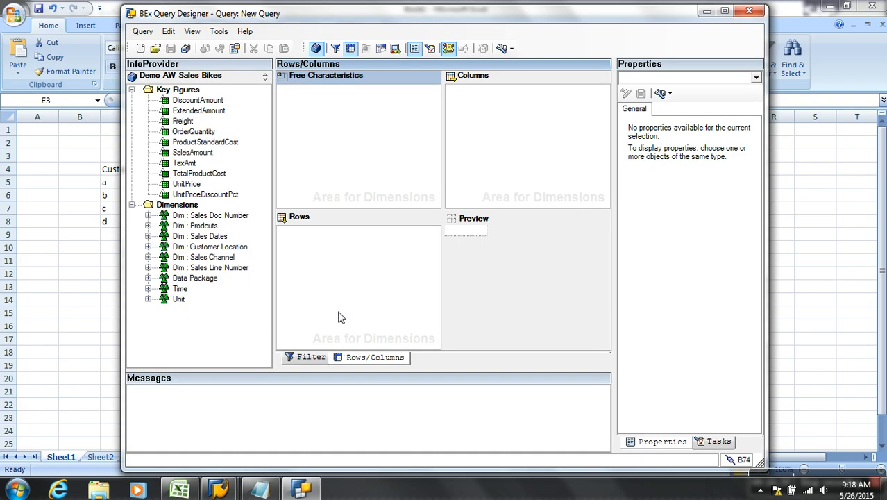
pyautogui.click(309, 219)
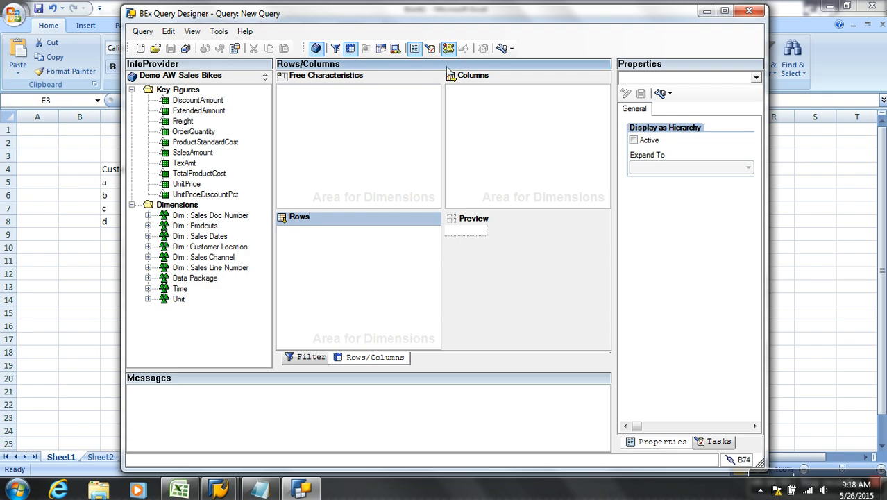
pyautogui.click(148, 247)
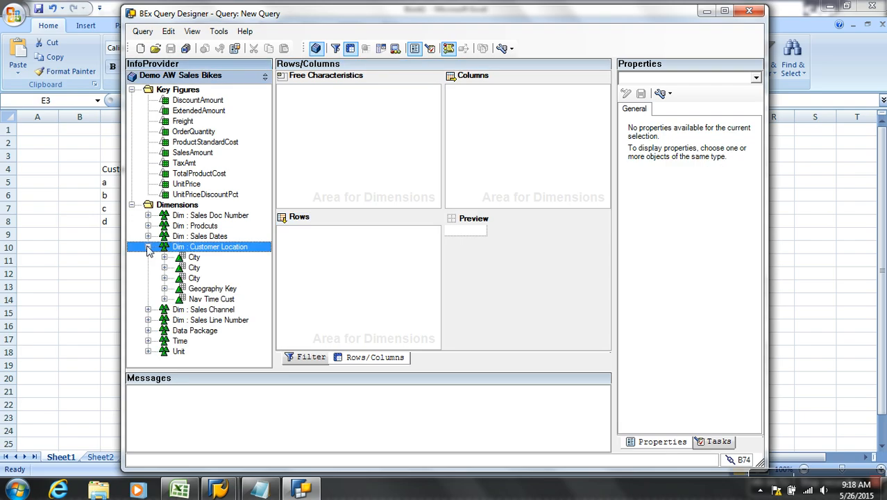
pyautogui.click(148, 247)
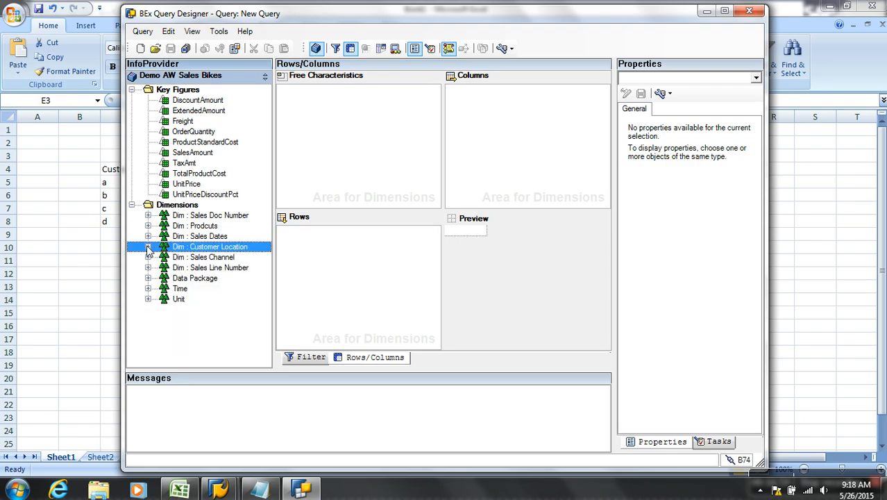
pyautogui.click(148, 247)
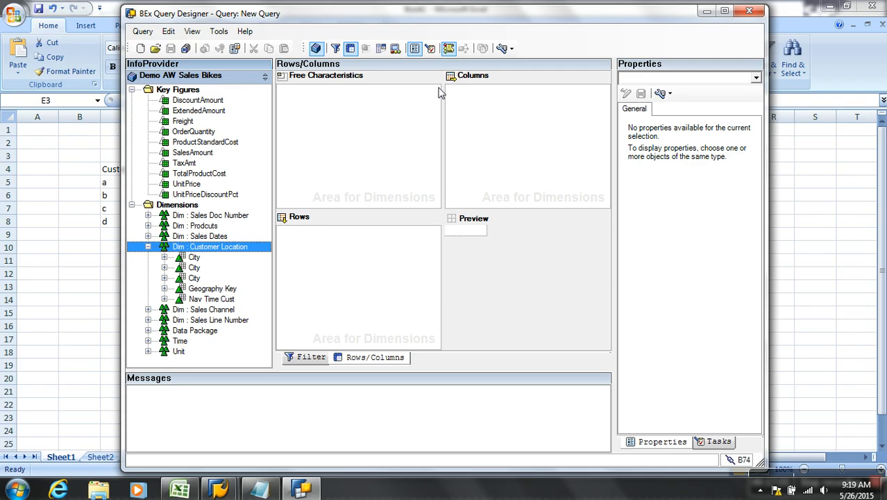
# Step: Show technical names in the widened InfoProvider list and expand the Sales Dates, Products, Sales Channel and Sales Line Number dimensions
pyautogui.click(501, 49)
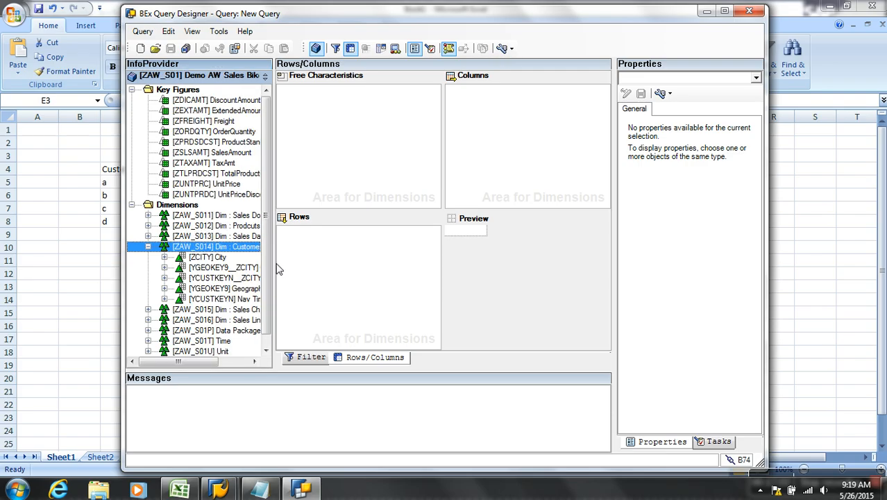
pyautogui.moveTo(275, 267); pyautogui.dragTo(329, 262)
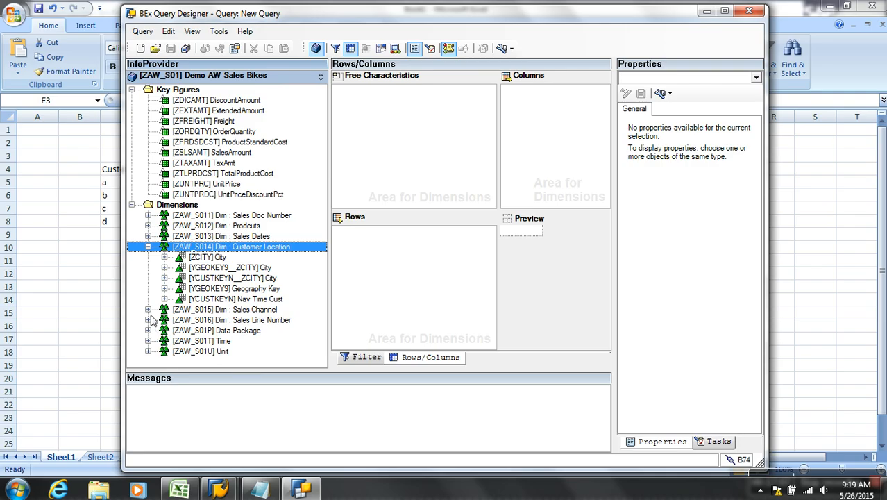
pyautogui.click(149, 237)
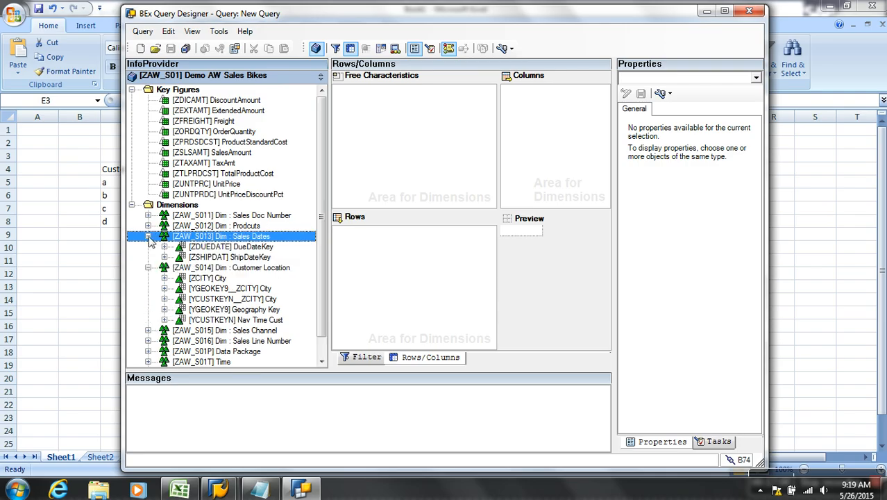
pyautogui.click(148, 226)
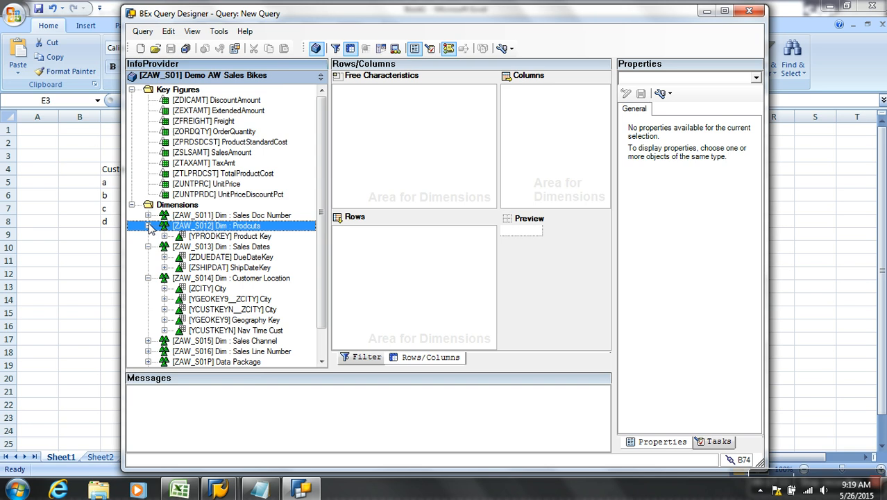
pyautogui.click(148, 340)
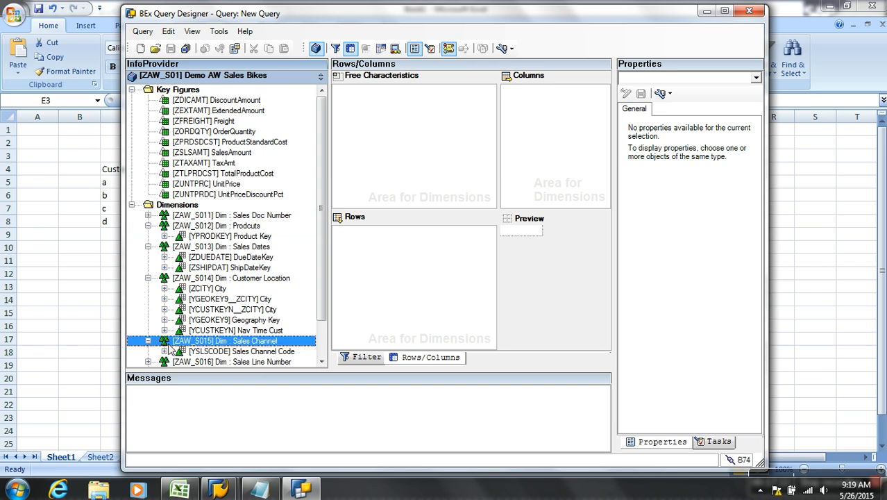
pyautogui.scroll(-2, 172, 355)
pyautogui.click(148, 320)
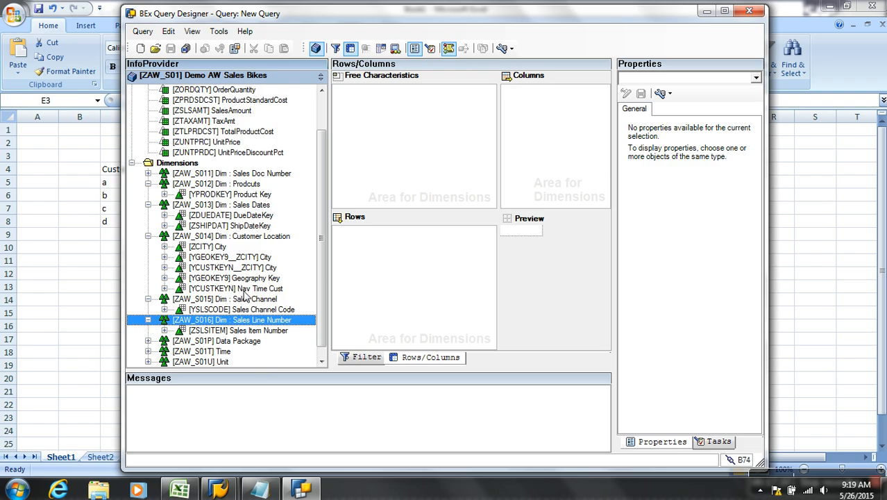
# Step: Add the characteristic Geography Key to the query rows and the key figure SalesAmount to the columns
pyautogui.moveTo(255, 281); pyautogui.dragTo(396, 275)
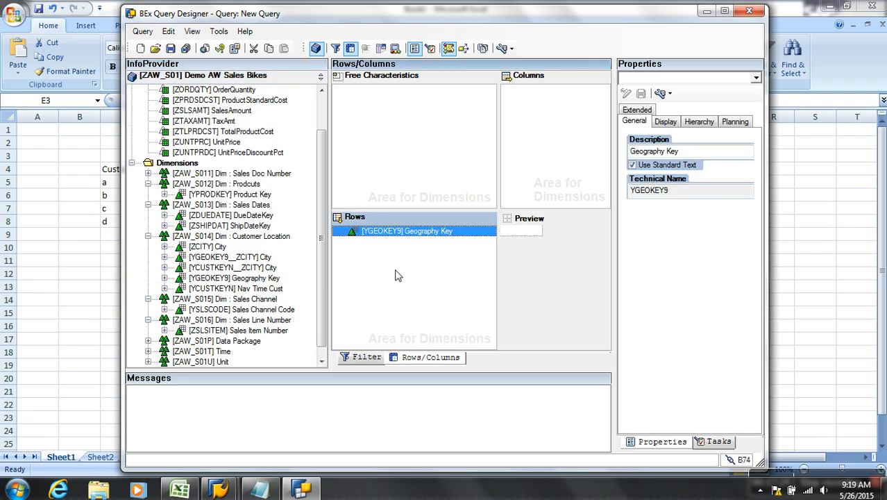
pyautogui.click(323, 107)
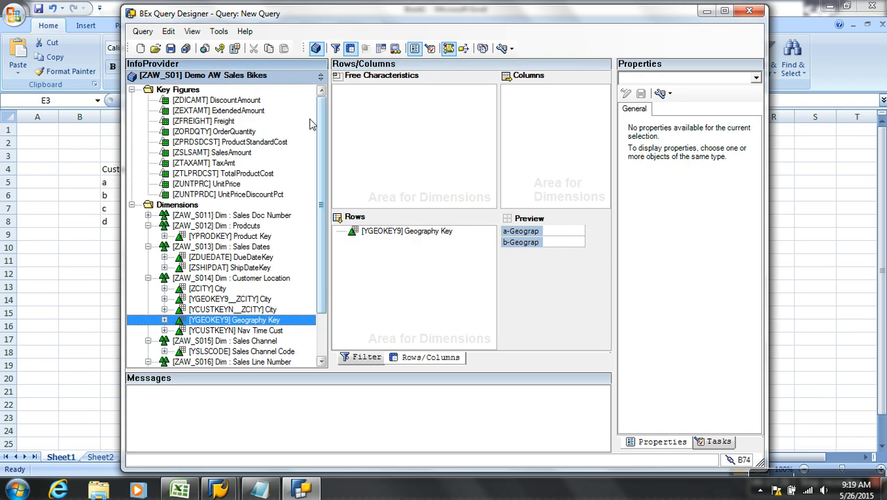
pyautogui.moveTo(236, 153); pyautogui.dragTo(539, 110)
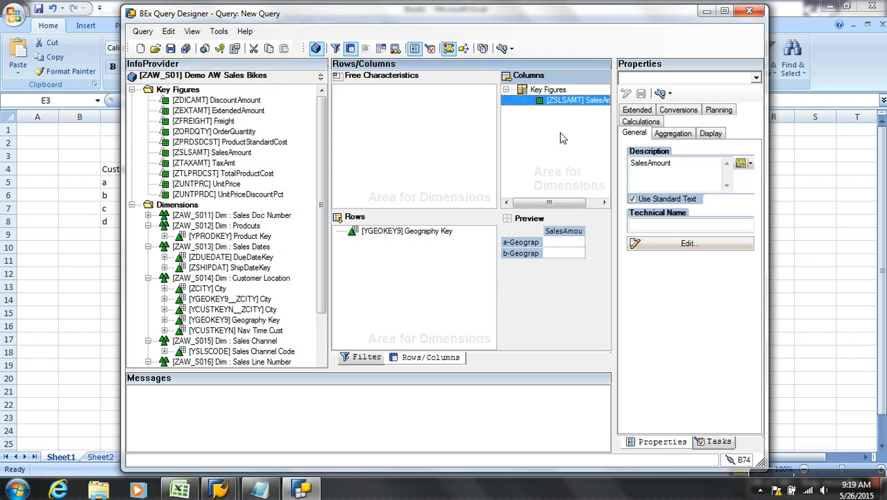
# Step: Maximize the window and start saving the query with description "Simple Demo Query" and technical name ZAW_S01_B_Q0001
pyautogui.click(725, 11)
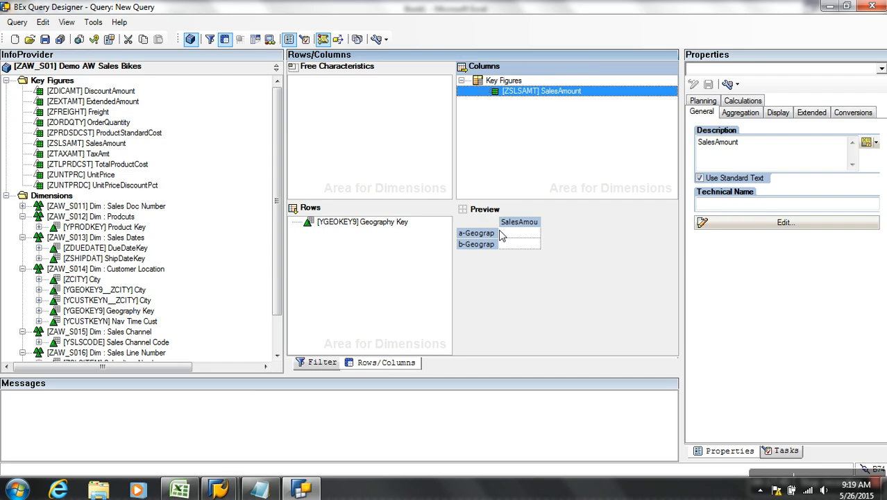
pyautogui.click(48, 40)
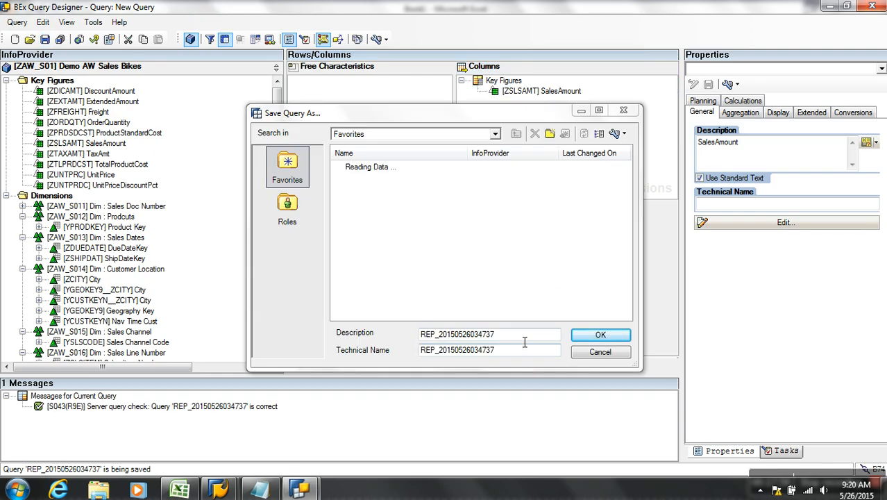
pyautogui.write('S')
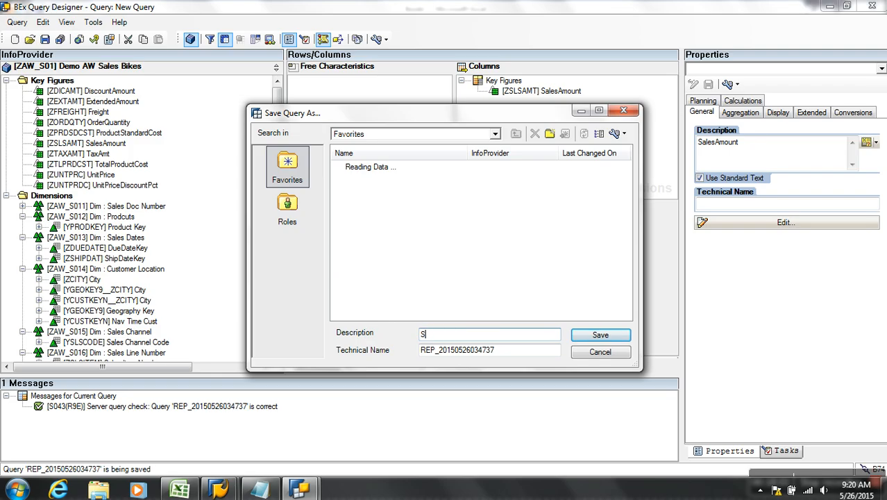
pyautogui.write('imple Demo ')
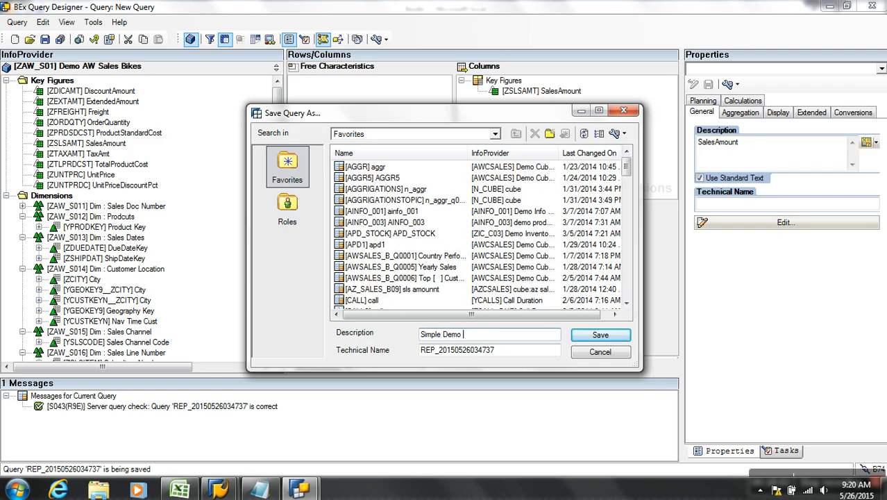
pyautogui.write('Queryu')
pyautogui.press('Tab')
pyautogui.press('BackSpace')
pyautogui.write('ZAW_S01')
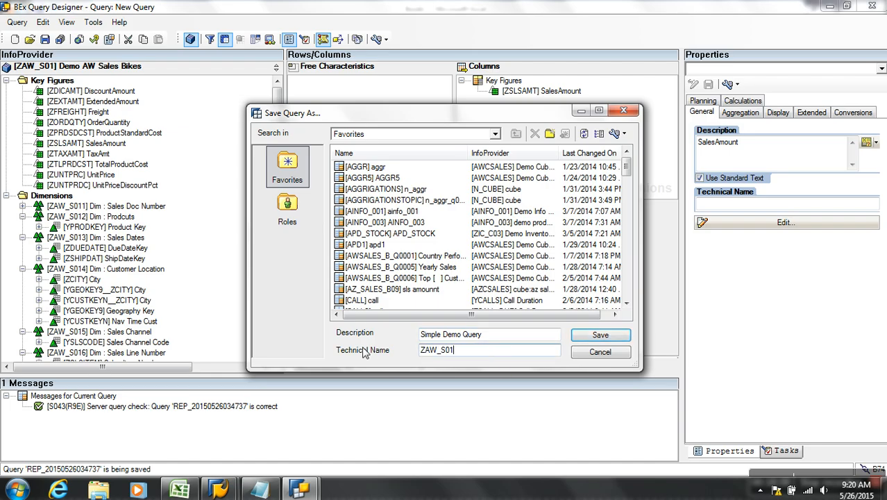
pyautogui.write('_')
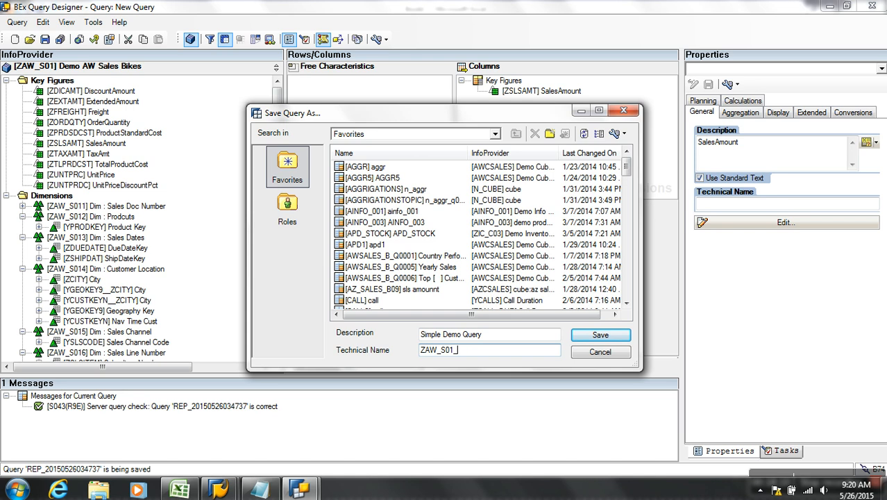
pyautogui.write('B_Q0001')
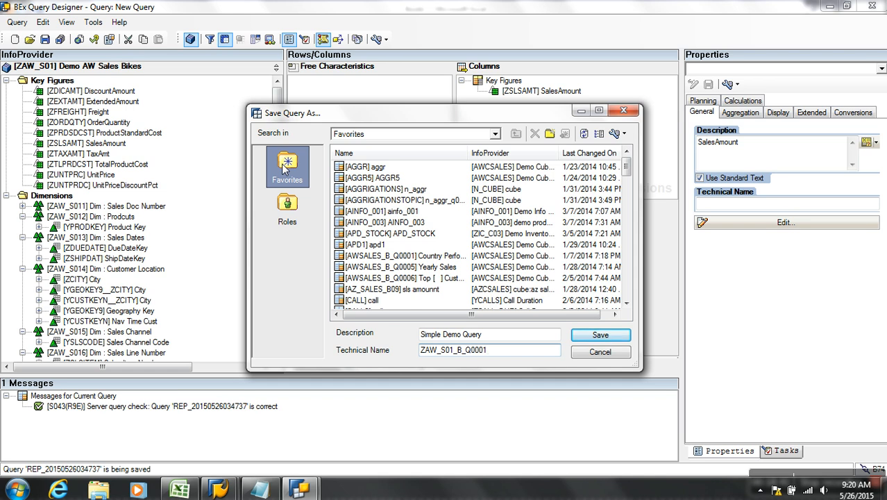
# Step: Look at the Roles folders as a storage location, return to Favorites and save the query there
pyautogui.click(289, 204)
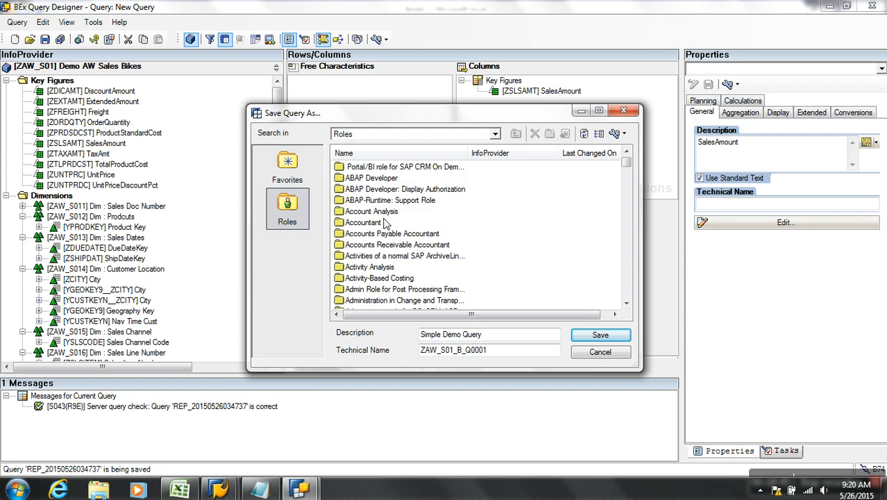
pyautogui.click(393, 244)
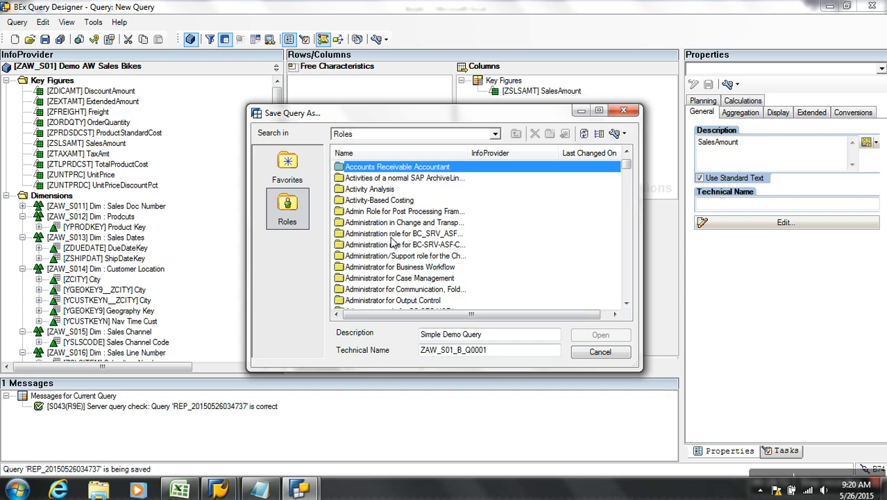
pyautogui.click(299, 176)
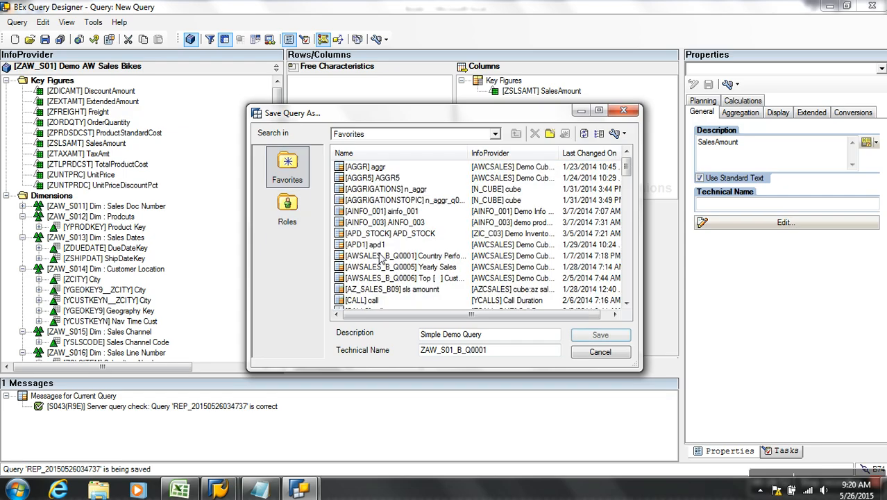
pyautogui.click(611, 338)
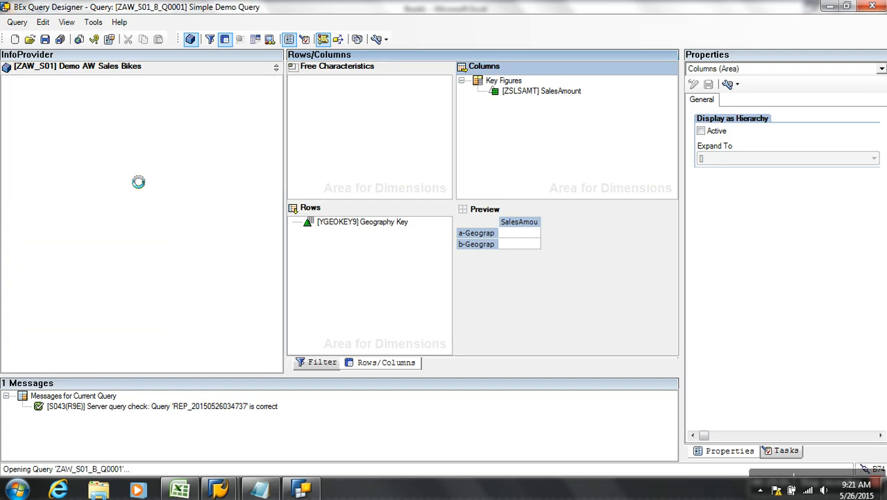
# Step: Execute the saved query on the web and replace the host name in the page address with 192.168.0.6
pyautogui.click(81, 43)
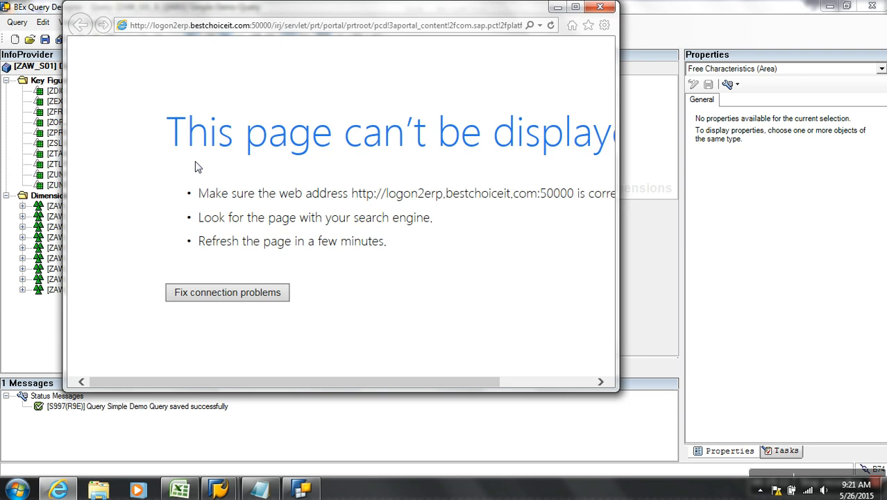
pyautogui.click(233, 30)
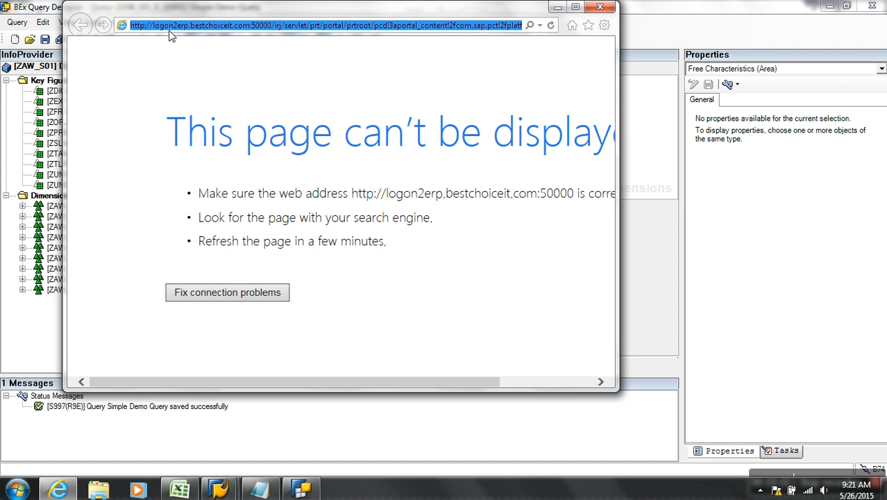
pyautogui.click(250, 31)
pyautogui.moveTo(252, 32); pyautogui.dragTo(153, 33)
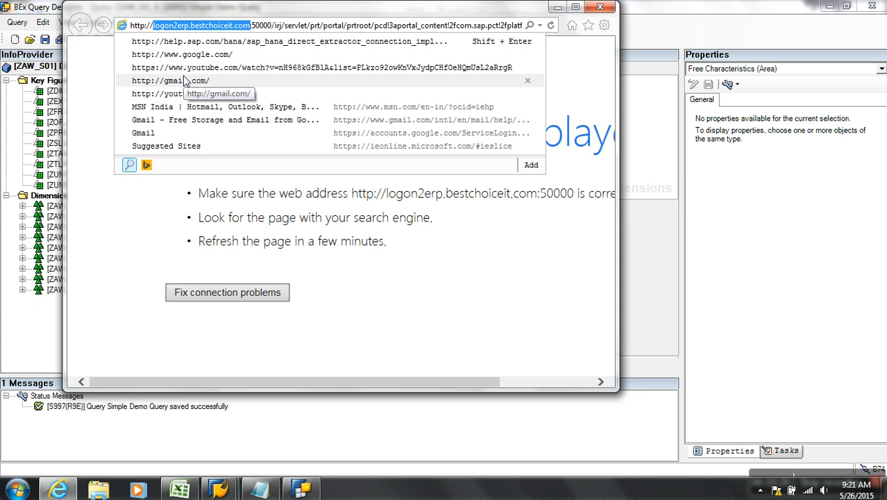
pyautogui.press('BackSpace')
pyautogui.write('192.16')
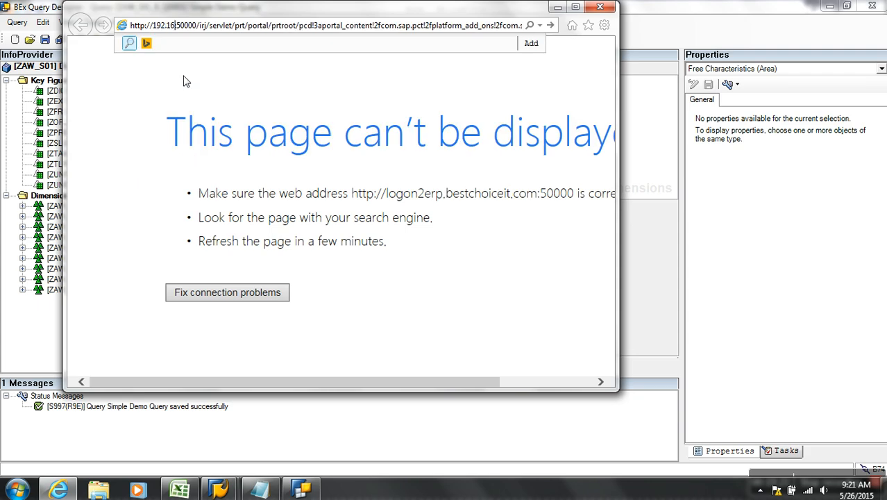
pyautogui.write('8.0.6')
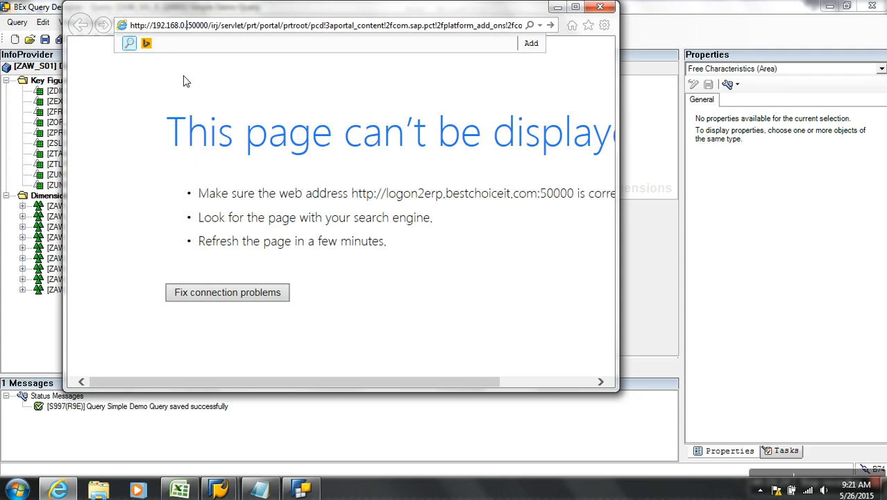
pyautogui.press('Return')
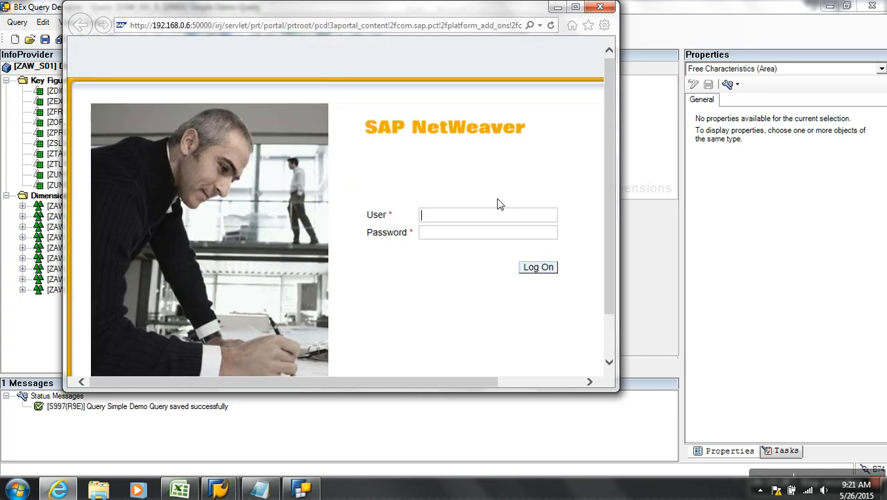
# Step: Log on to SAP NetWeaver with the user name and account password, and let the browser store the password
pyautogui.write('sapusetr')
pyautogui.press('Tab')
pyautogui.hotkey('shift', 'Tab')
pyautogui.write('sapuser')
pyautogui.press('Tab')
pyautogui.write('********')
pyautogui.press('Return')
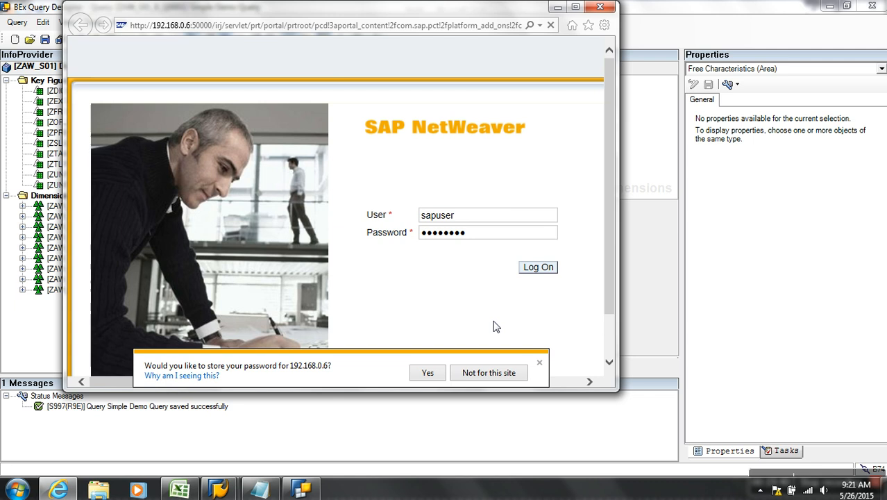
pyautogui.click(429, 374)
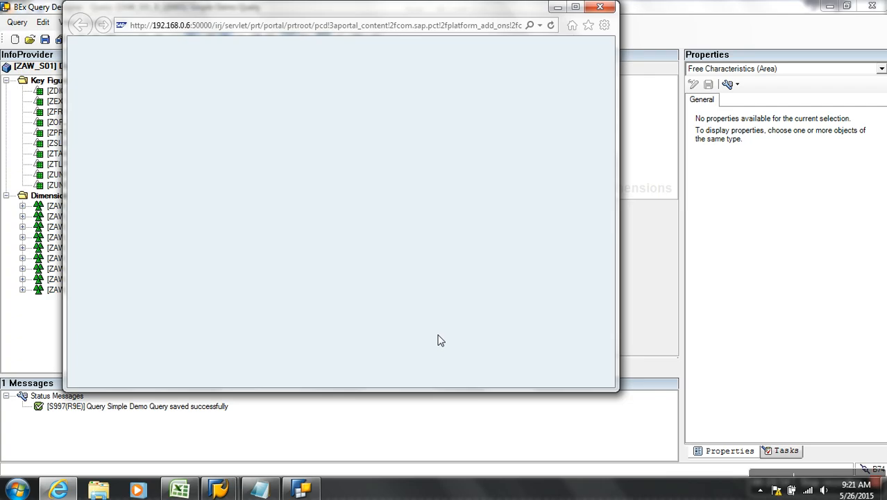
# Step: Maximize the browser window and reload the web address of query ZAW_S01_B_Q0001 to load the report
pyautogui.click(575, 7)
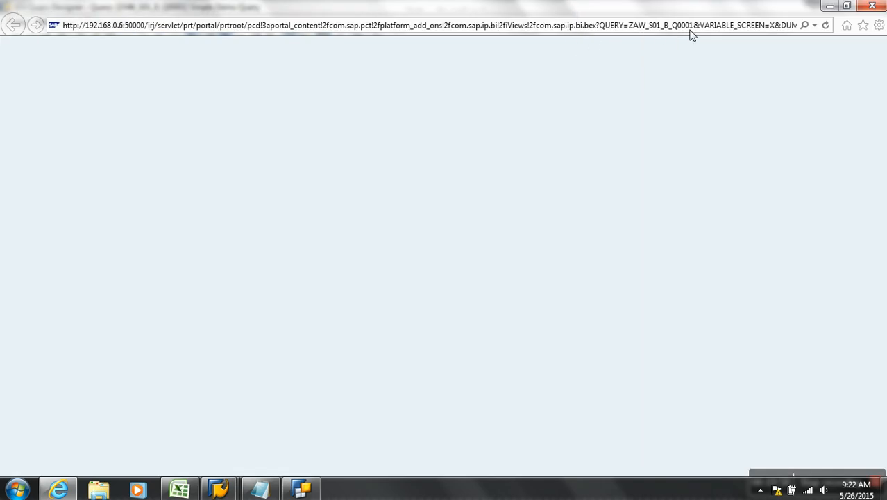
pyautogui.click(342, 28)
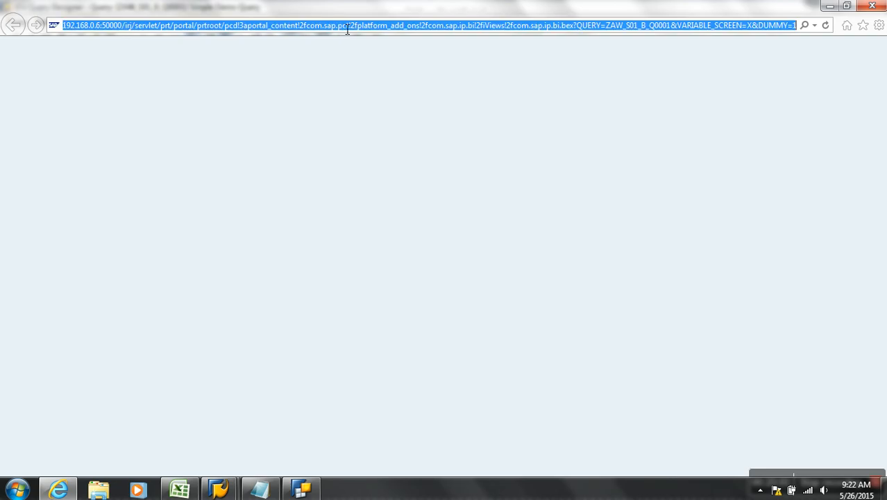
pyautogui.click(824, 26)
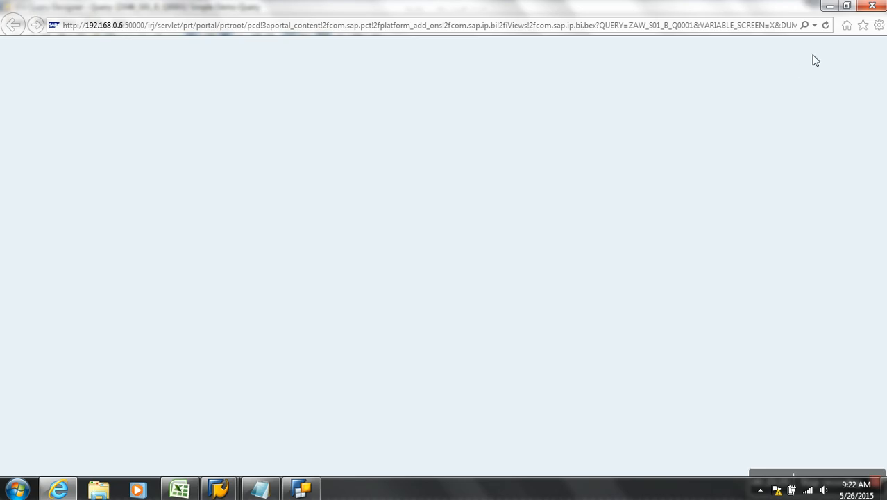
pyautogui.click(826, 27)
pyautogui.click(764, 29)
pyautogui.press('Return')
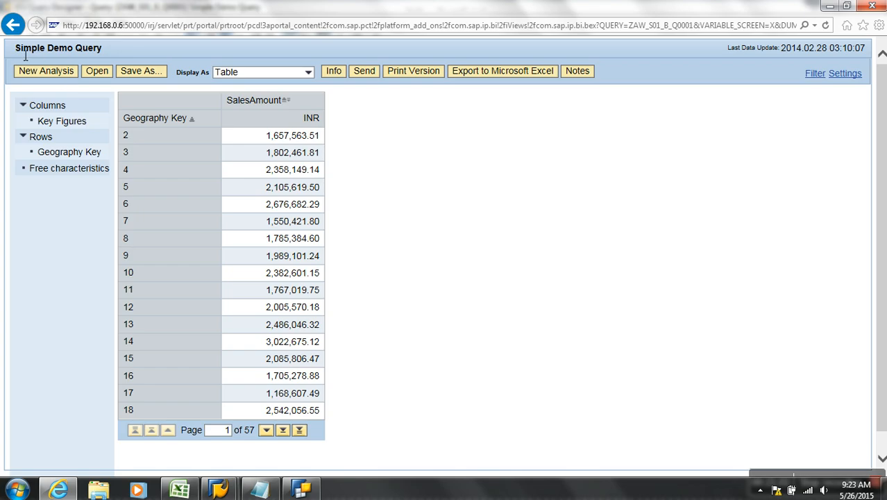
# Step: Highlight the report title and examine the New Analysis and Open dialogs, cancelling both
pyautogui.moveTo(16, 48); pyautogui.dragTo(104, 50)
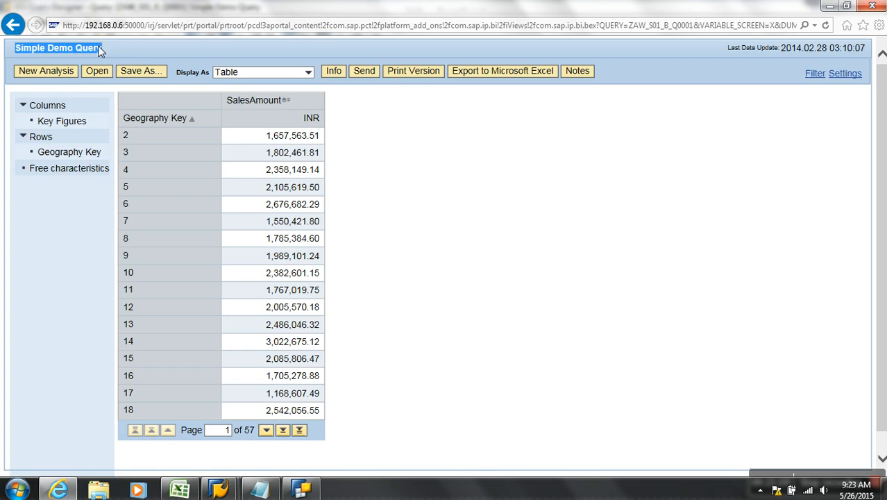
pyautogui.click(49, 72)
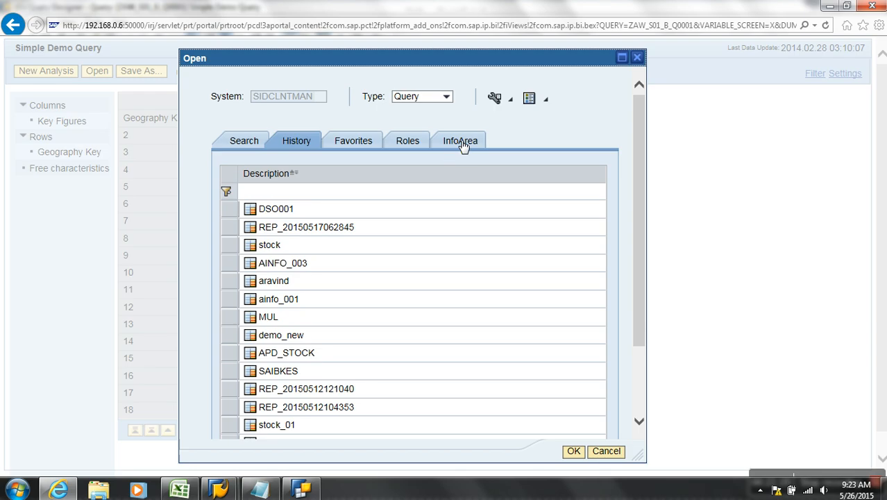
pyautogui.click(606, 451)
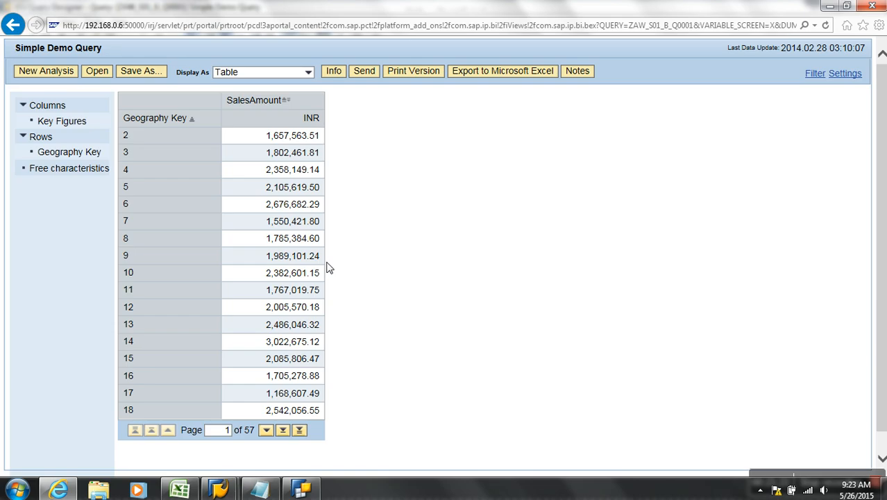
pyautogui.click(97, 71)
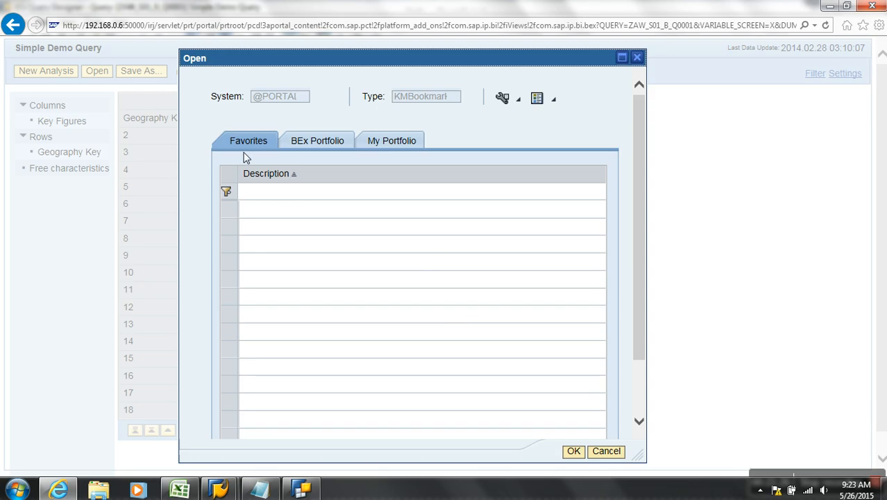
pyautogui.click(606, 451)
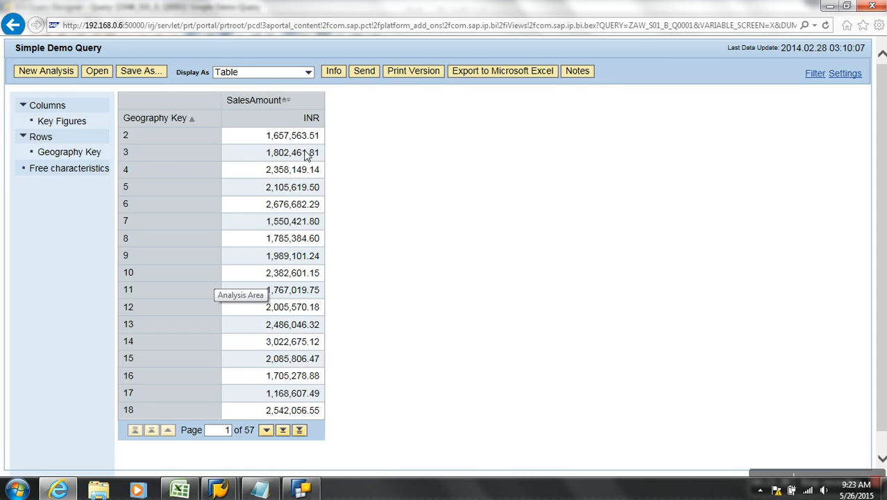
# Step: Display the query result as a chart and switch it back to a table
pyautogui.click(307, 75)
pyautogui.click(229, 100)
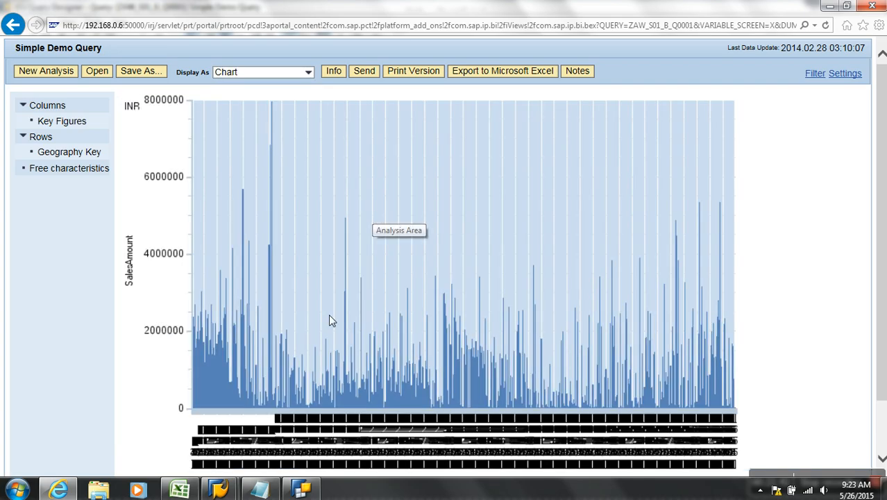
pyautogui.click(307, 73)
pyautogui.click(281, 87)
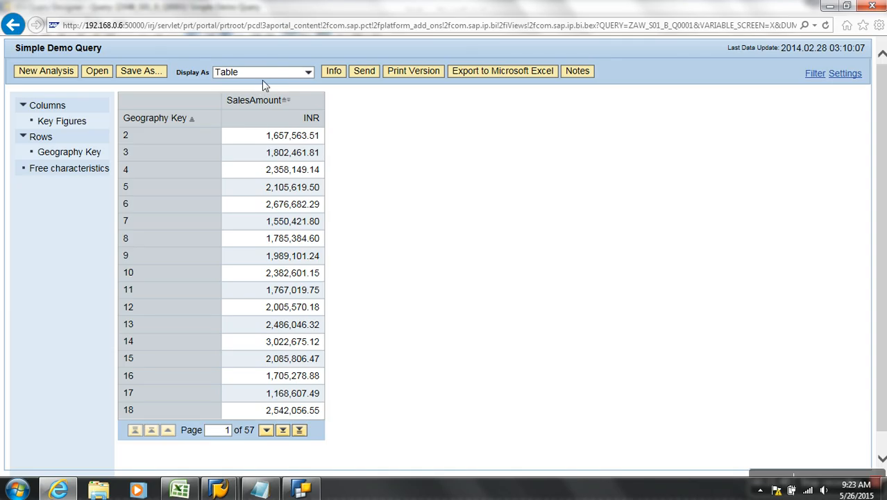
# Step: Display the query result as Table and Graphic and look over both the table and the chart
pyautogui.click(307, 73)
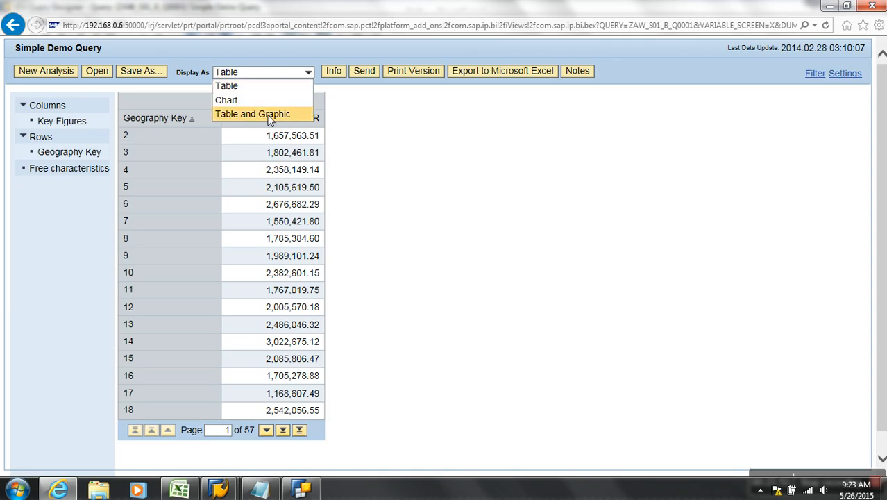
pyautogui.click(270, 115)
pyautogui.scroll(-3, 387, 303)
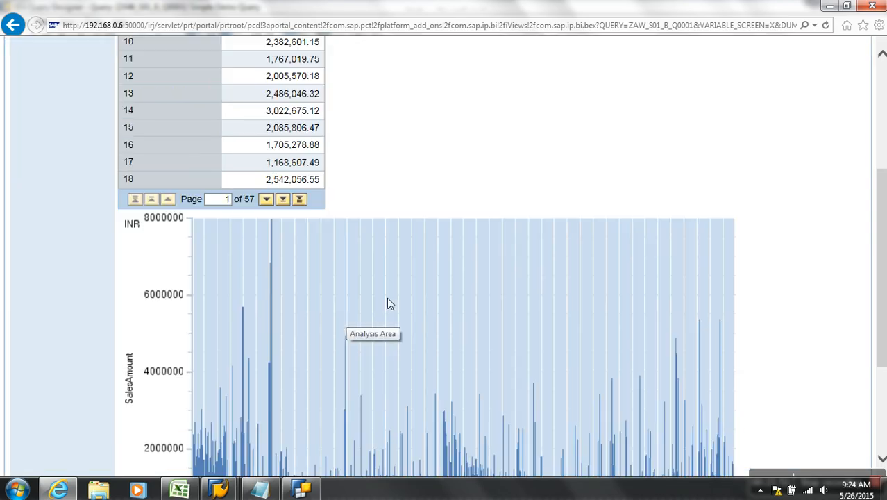
pyautogui.scroll(-3, 387, 303)
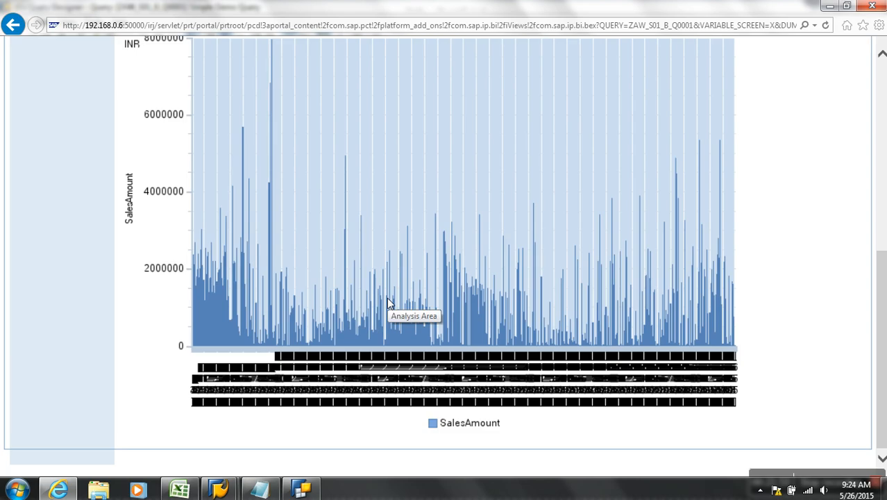
pyautogui.scroll(6, 386, 297)
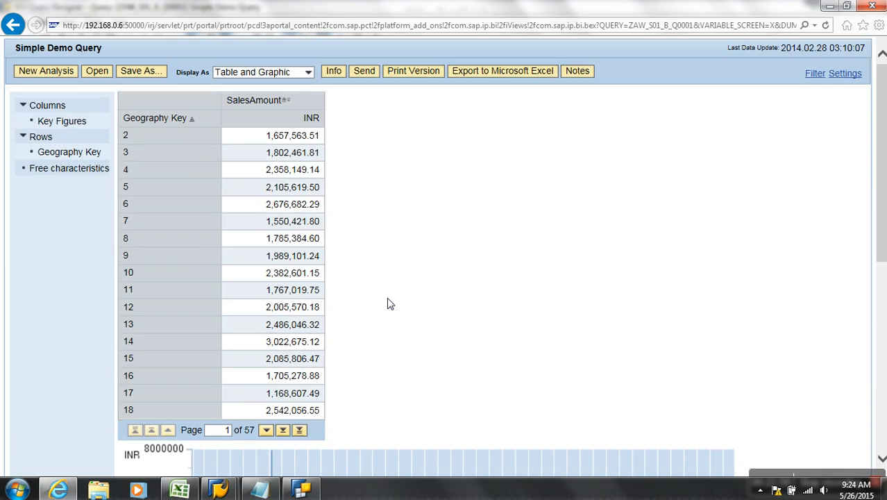
# Step: Open the query's information dialog, examine its general details such as technical name and web template, and close it
pyautogui.click(336, 76)
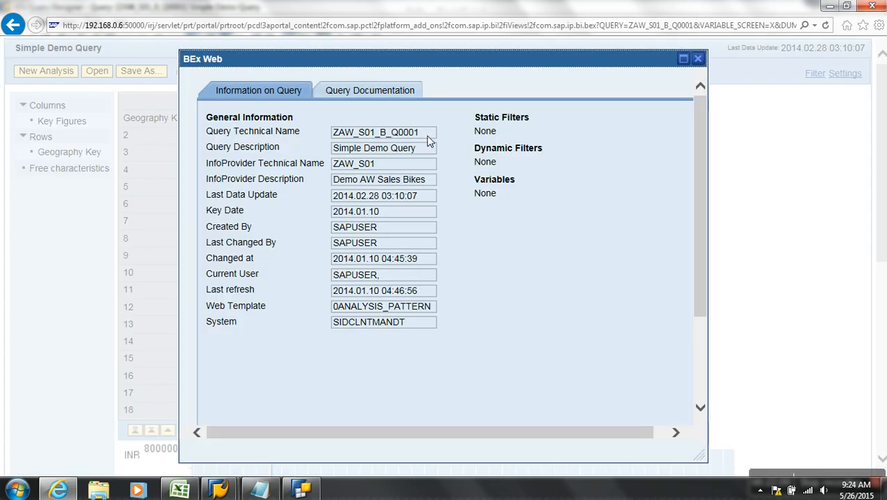
pyautogui.click(428, 132)
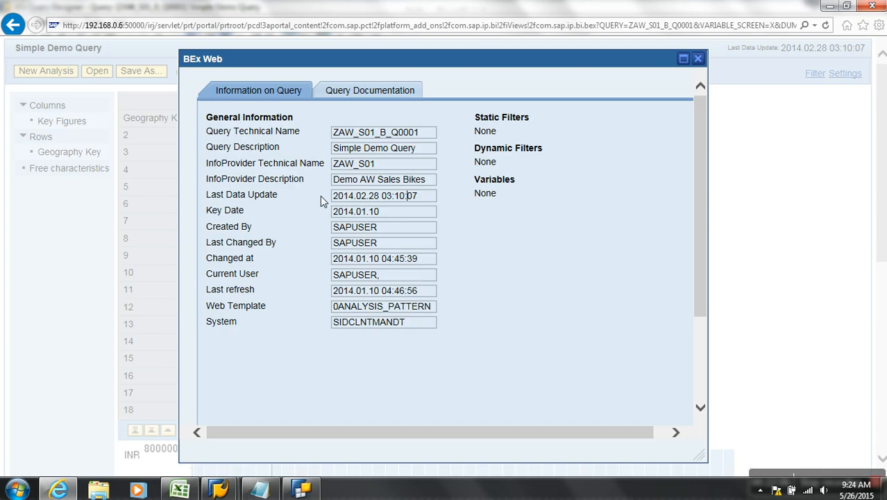
pyautogui.click(404, 244)
pyautogui.click(406, 306)
pyautogui.click(698, 59)
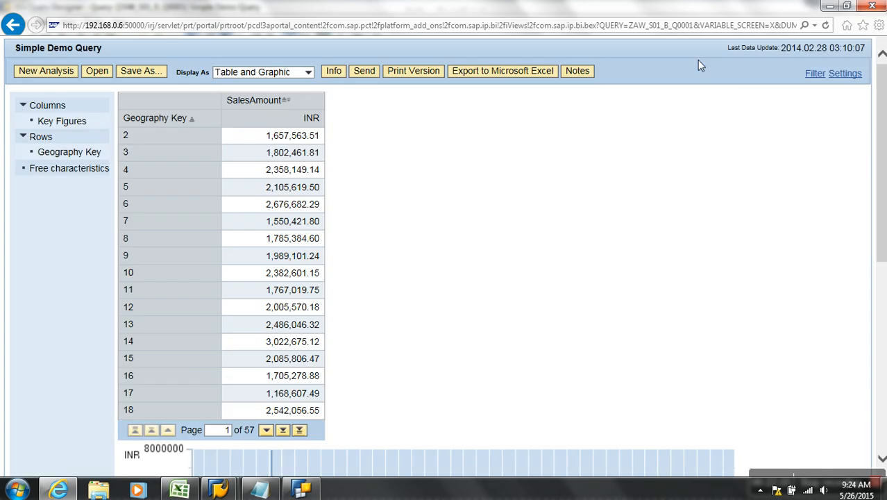
# Step: Start the Send function for the report, allowing the site's blocked pop-up once, and start Send again
pyautogui.click(367, 70)
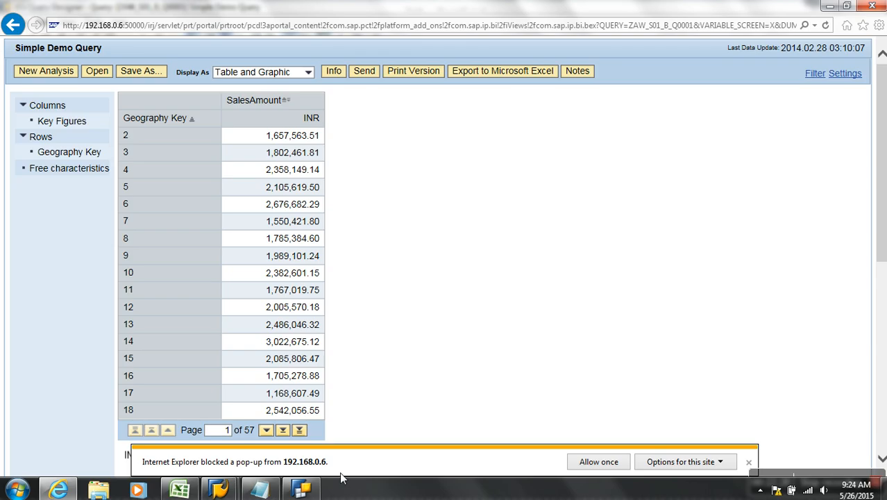
pyautogui.click(606, 462)
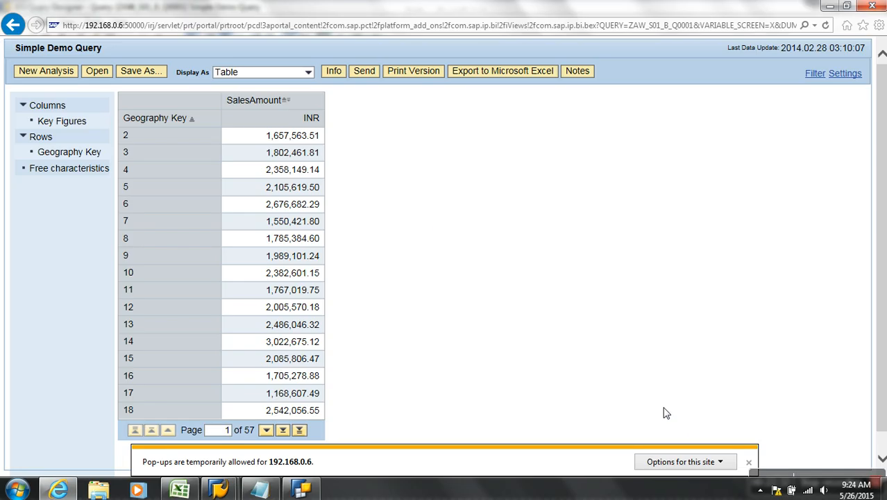
pyautogui.click(749, 463)
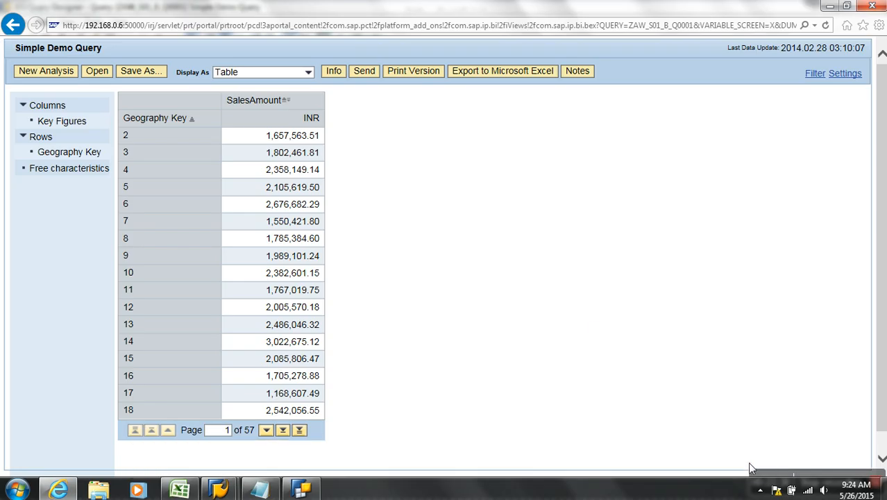
pyautogui.click(365, 72)
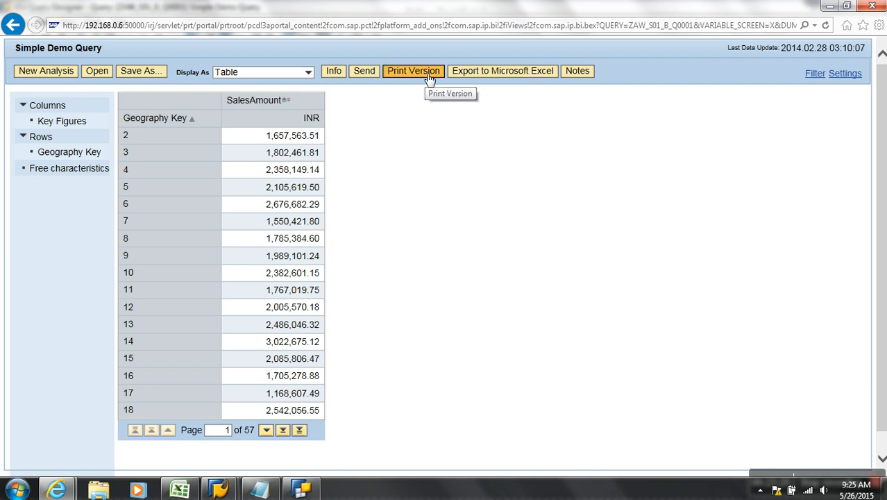
# Step: Try to export the report to Microsoft Excel by opening 0ANALYSIS_PATTERN.xls directly, and return to the web report
pyautogui.click(506, 75)
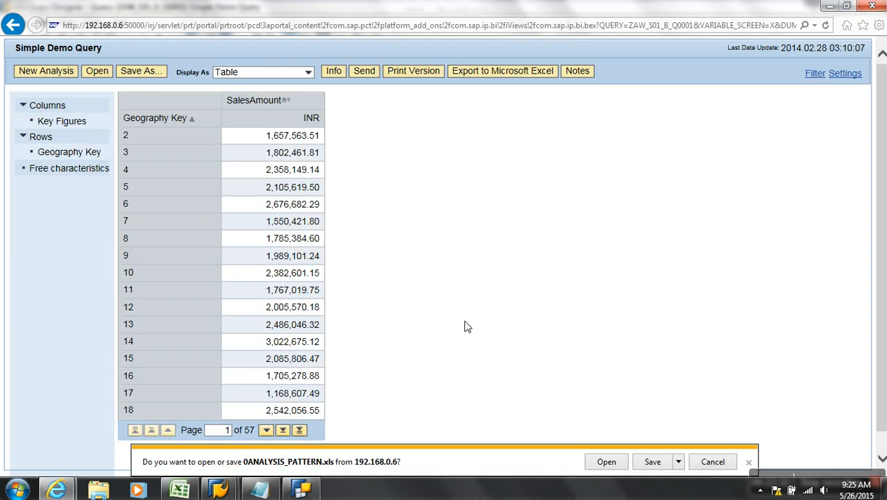
pyautogui.click(603, 462)
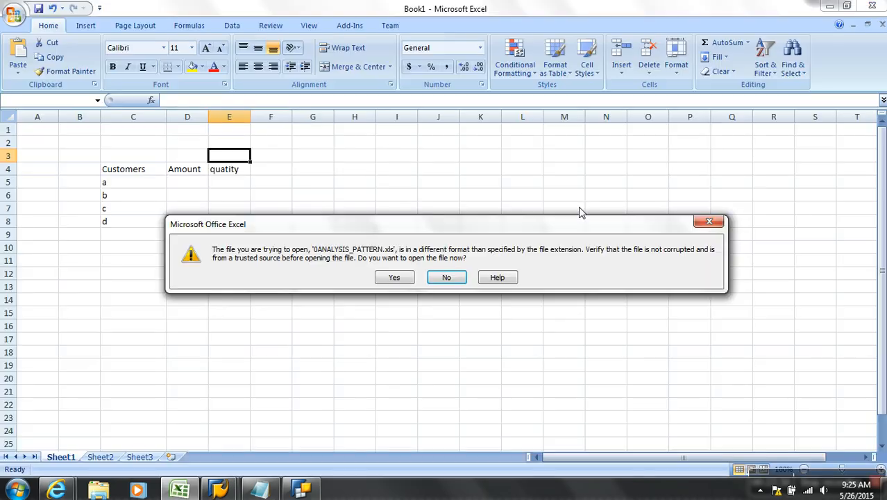
pyautogui.click(397, 279)
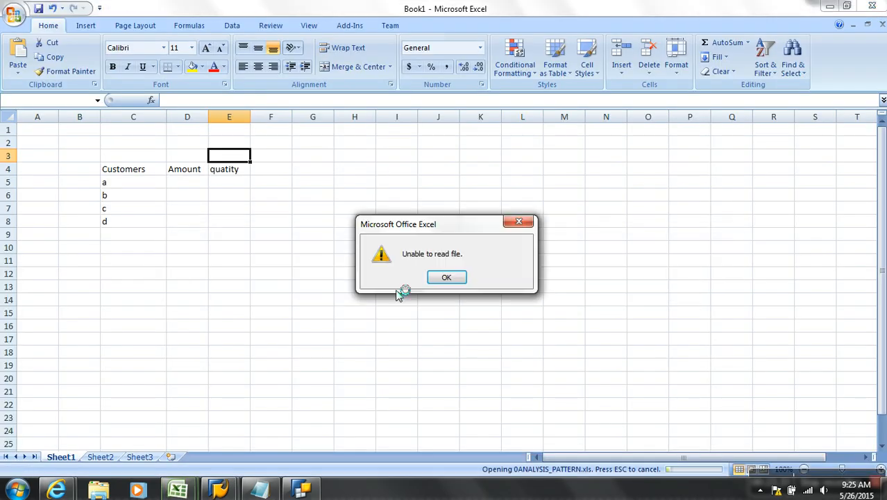
pyautogui.click(446, 277)
pyautogui.click(332, 261)
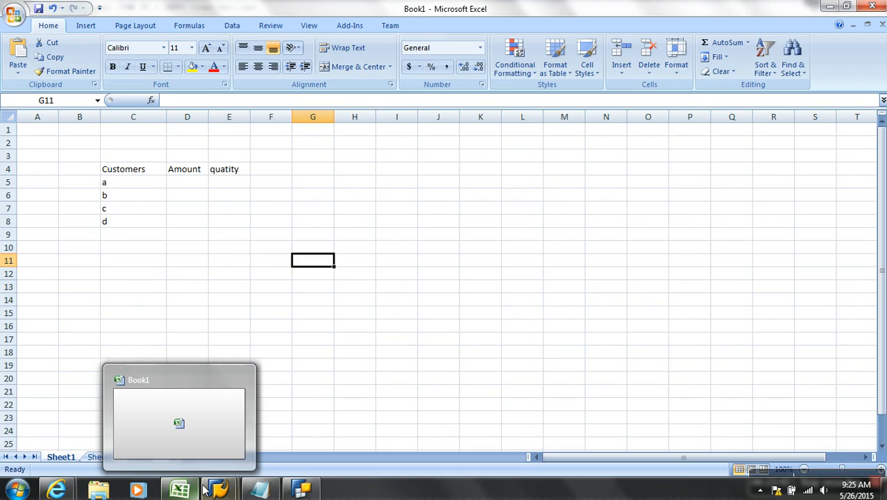
pyautogui.moveTo(212, 489)
pyautogui.moveTo(57, 489)
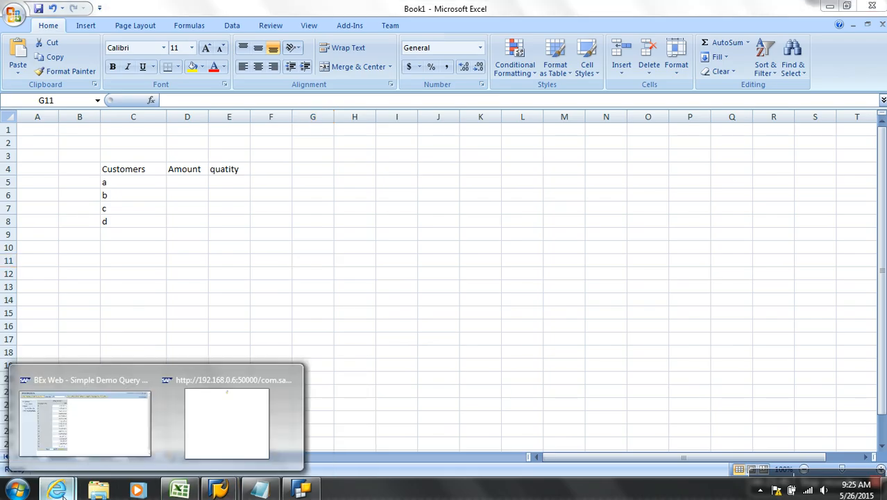
pyautogui.click(144, 441)
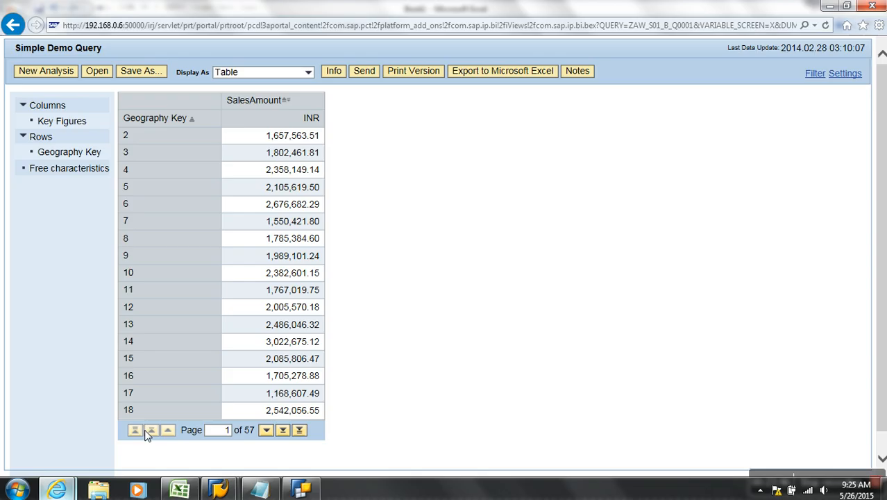
# Step: Export the report to Microsoft Excel again and save it to the Desktop as 0ANALYSIS_PATTERN
pyautogui.click(509, 71)
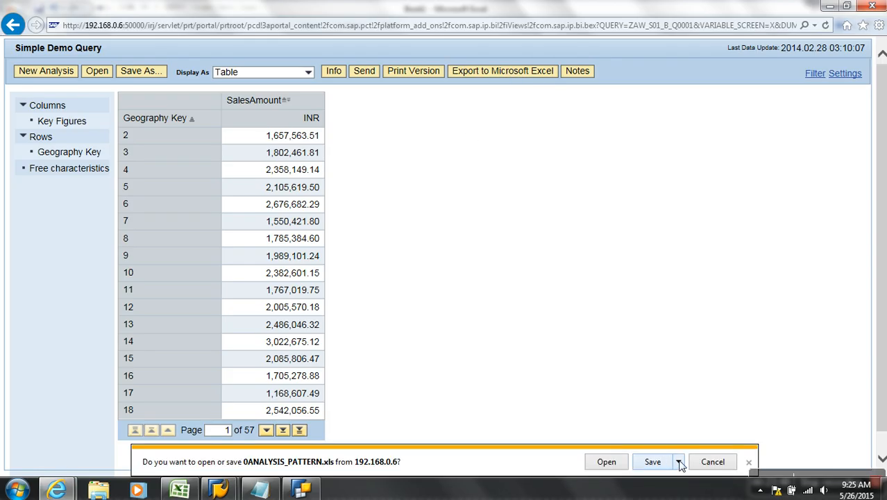
pyautogui.click(679, 462)
pyautogui.click(719, 448)
pyautogui.click(267, 165)
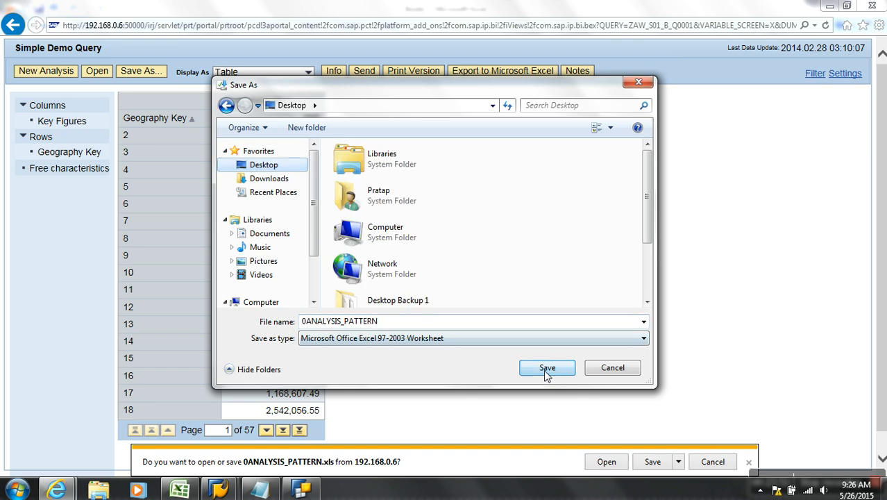
pyautogui.click(541, 367)
# Step: Open the exported 0ANALYSIS_PATTERN file from the desktop despite the format warning and look through its rows
pyautogui.press('super+d')
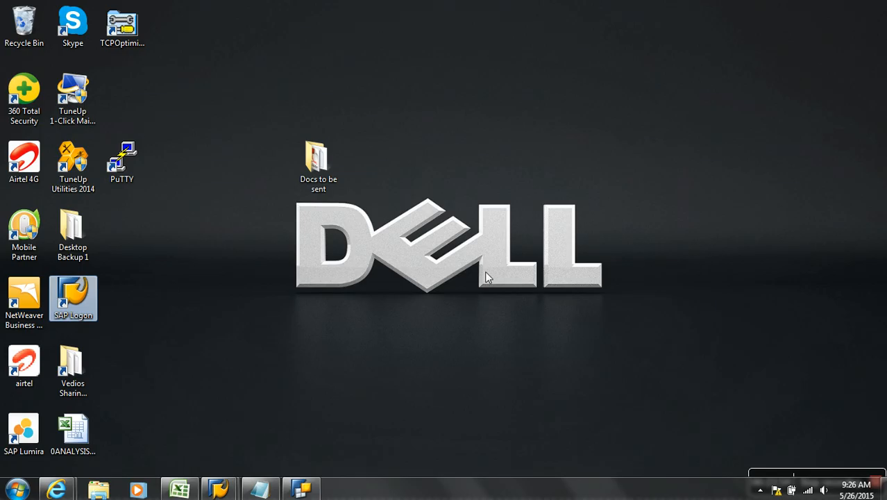
pyautogui.rightClick(78, 429)
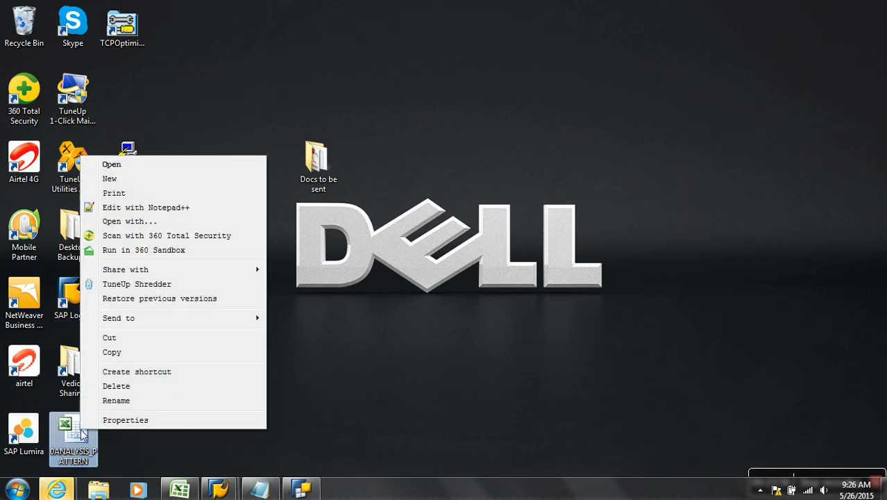
pyautogui.click(128, 165)
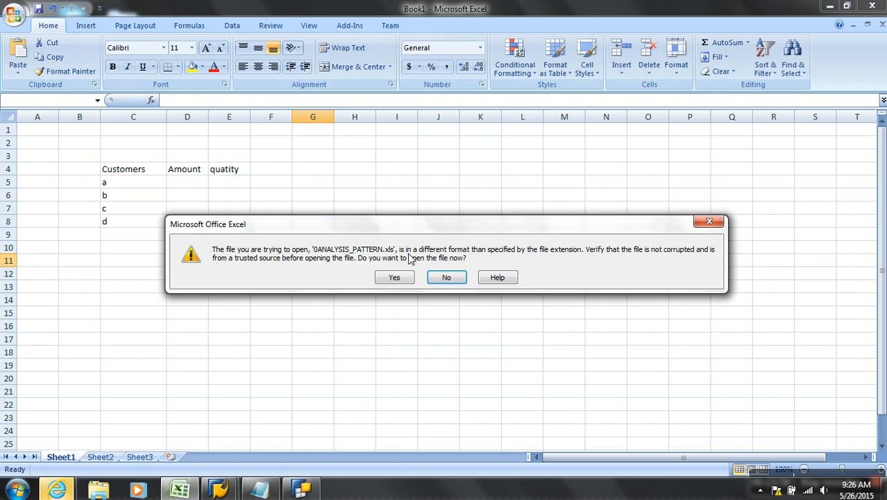
pyautogui.click(394, 278)
pyautogui.click(269, 225)
pyautogui.scroll(-6, 242, 280)
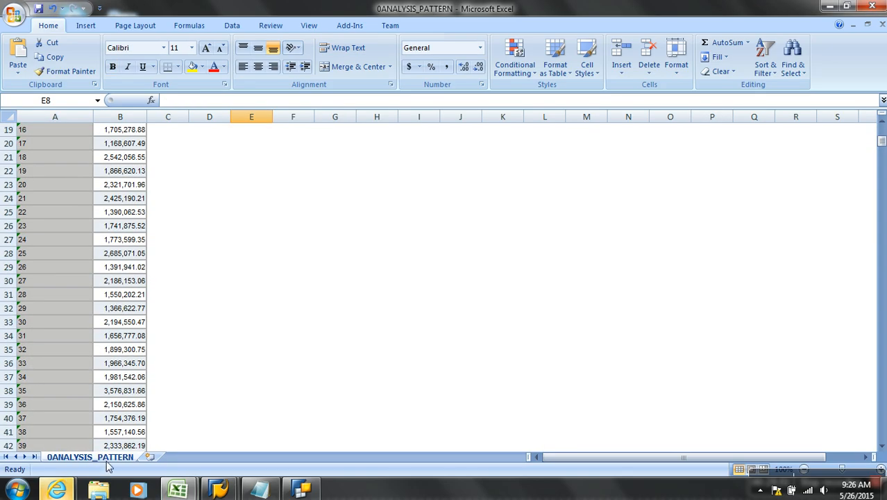
# Step: Switch to Internet Explorer, check the pop-up window opened by Send, and go back to the Simple Demo Query report
pyautogui.moveTo(54, 490)
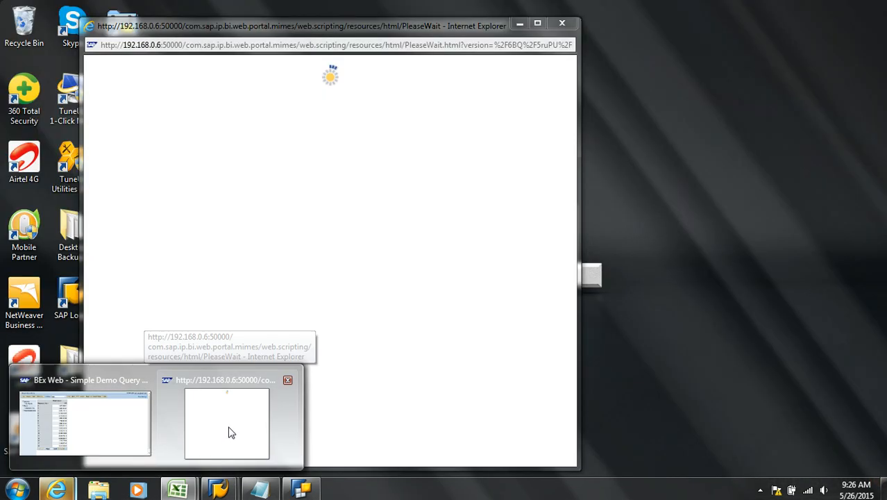
pyautogui.click(231, 432)
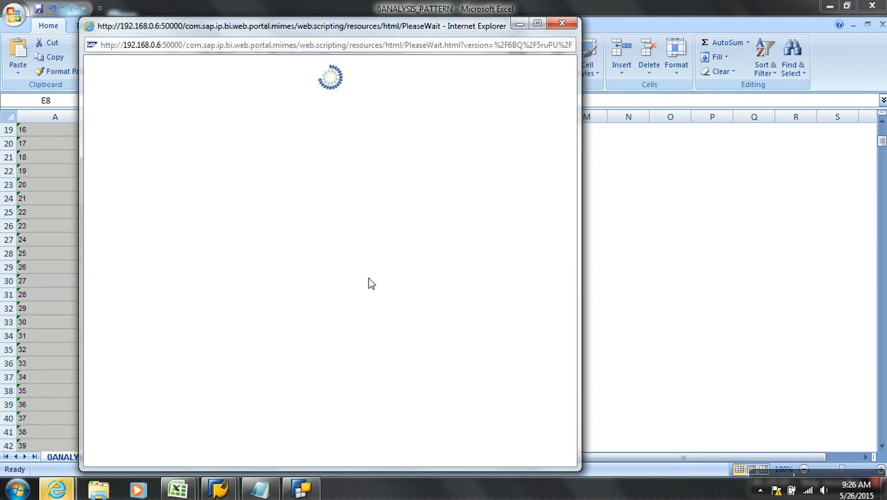
pyautogui.click(64, 489)
pyautogui.click(66, 449)
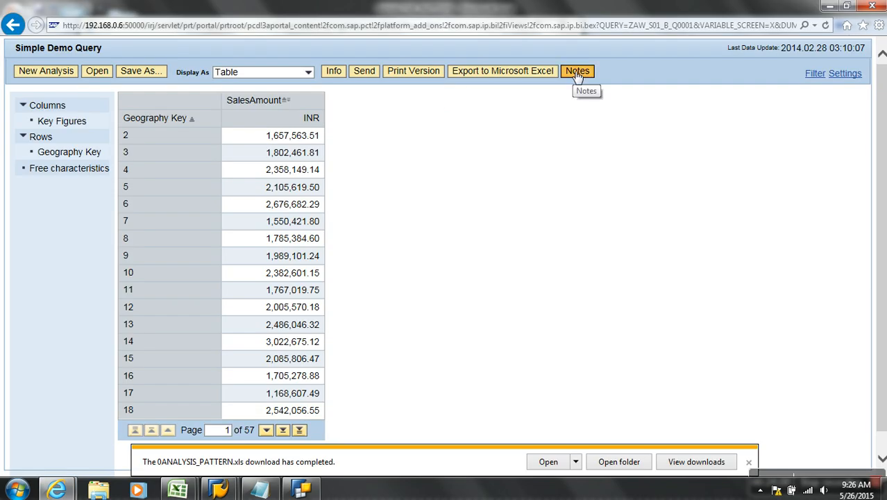
# Step: Open the report's filter area and restrict Geography Key to the single values 2 through 10
pyautogui.click(818, 75)
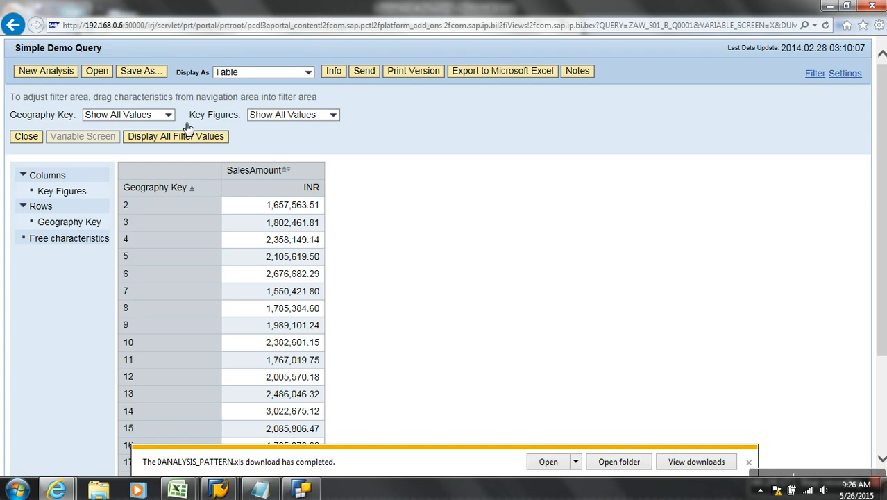
pyautogui.click(168, 115)
pyautogui.click(142, 145)
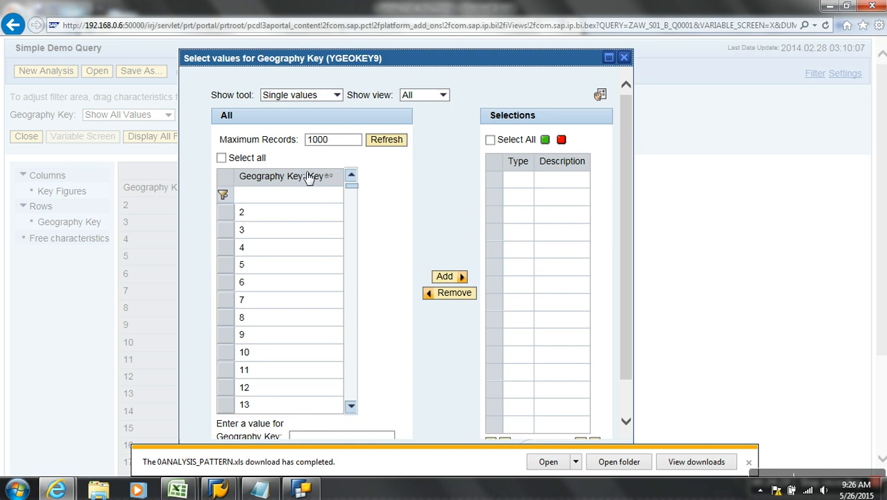
pyautogui.click(239, 212)
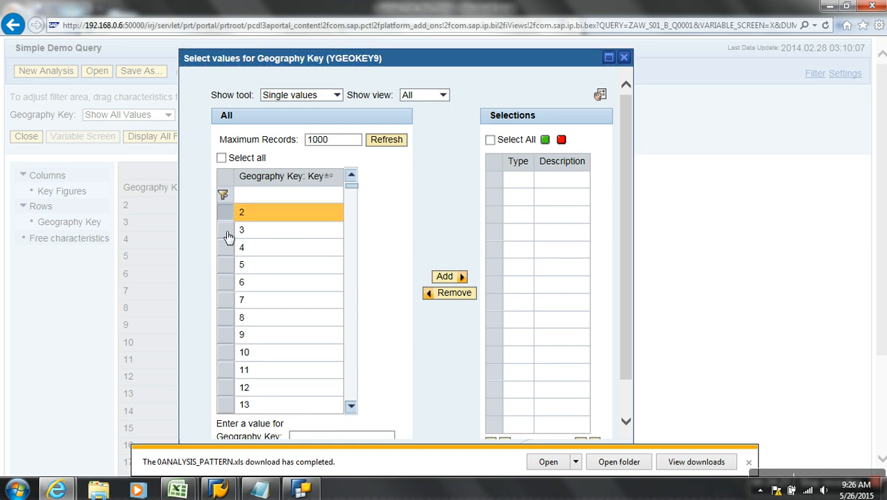
pyautogui.keyDown('shift'); pyautogui.click(230, 354); pyautogui.keyUp('shift')
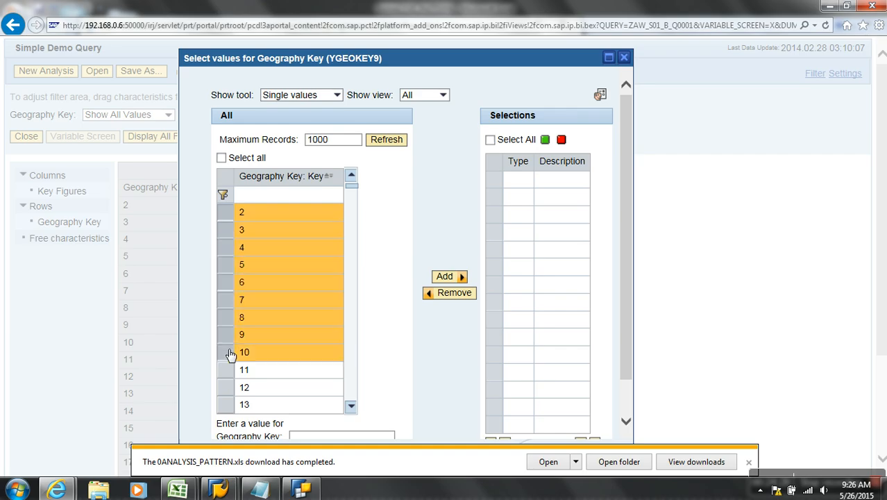
pyautogui.click(443, 277)
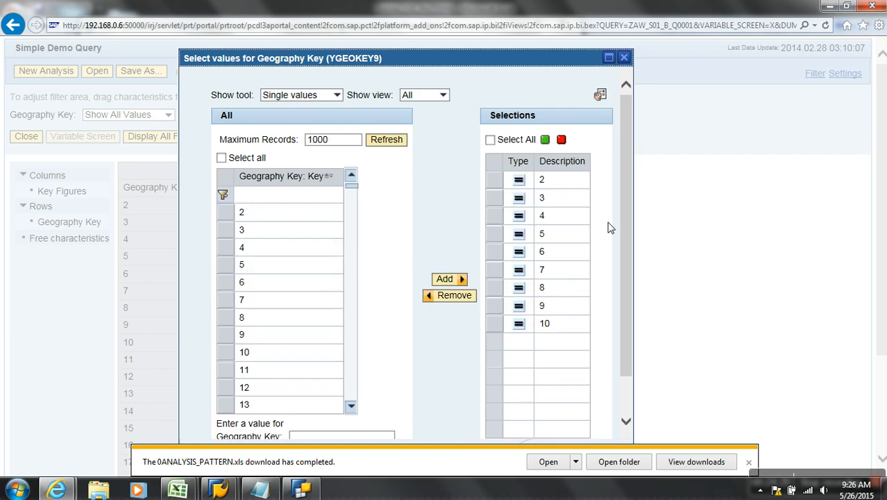
pyautogui.moveTo(627, 171); pyautogui.dragTo(630, 229)
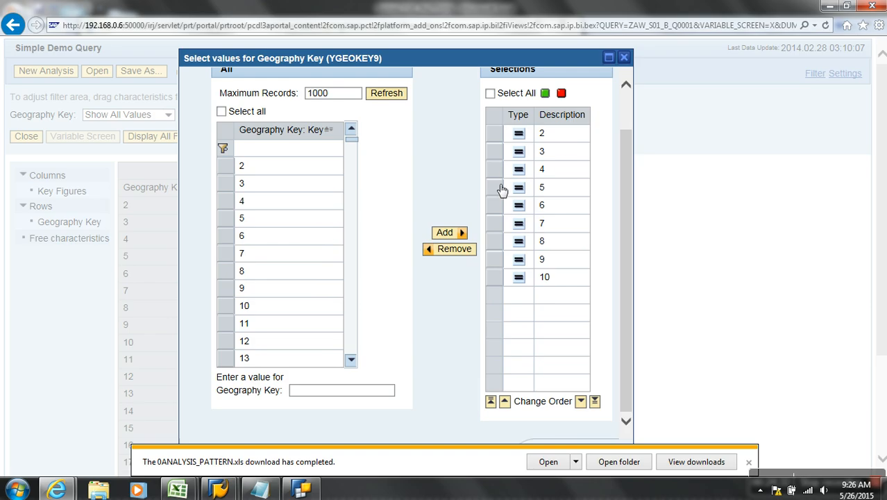
pyautogui.click(748, 462)
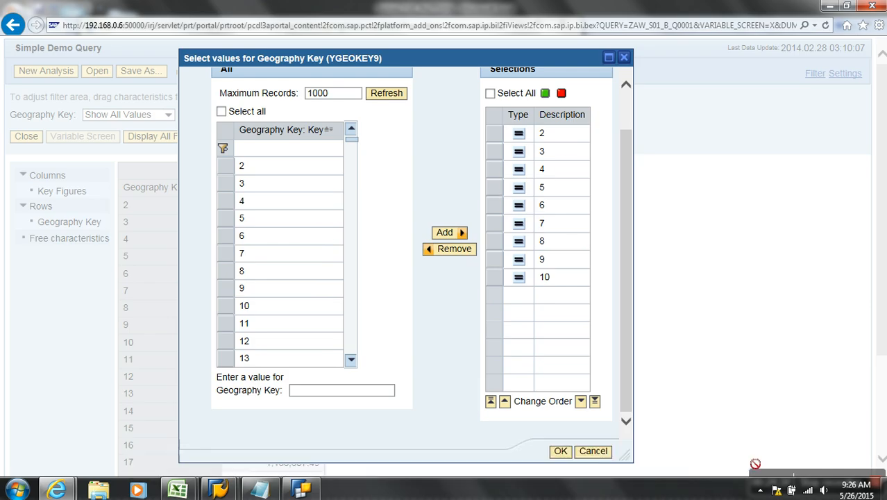
pyautogui.click(559, 453)
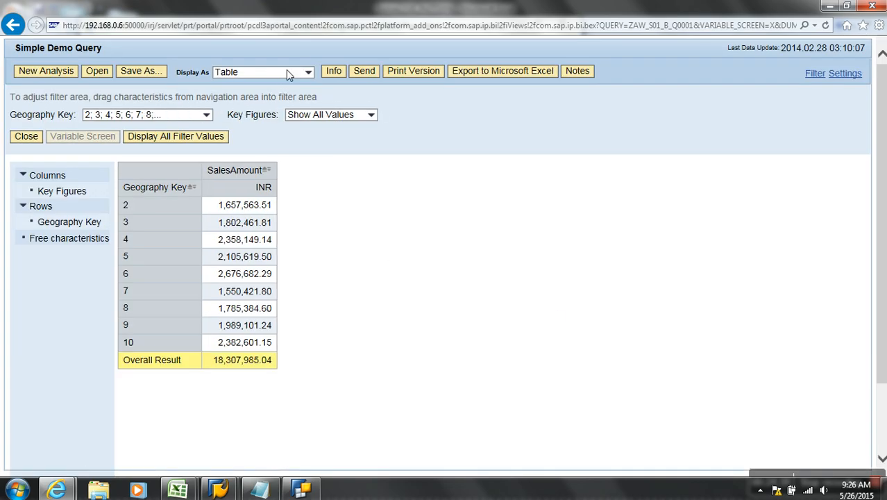
# Step: Display the filtered result as a chart, look it over, and close the filter area
pyautogui.click(308, 73)
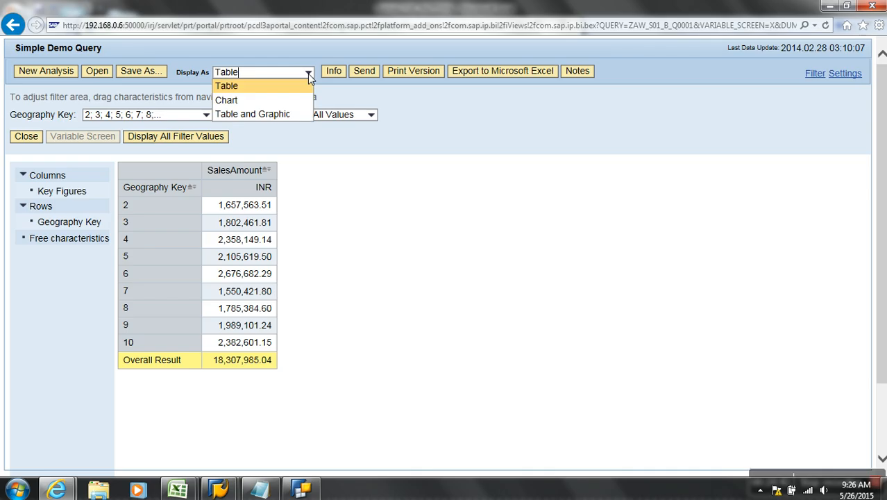
pyautogui.click(260, 102)
pyautogui.scroll(-3, 305, 291)
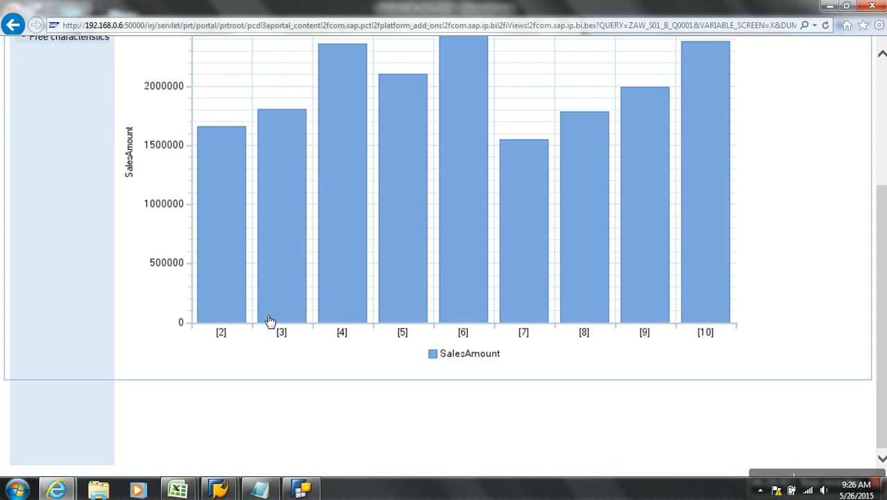
pyautogui.scroll(3, 489, 326)
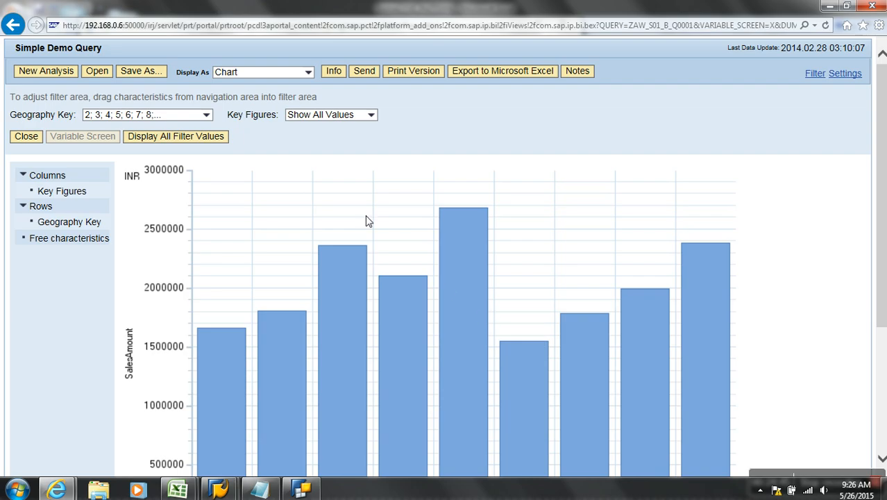
pyautogui.click(38, 138)
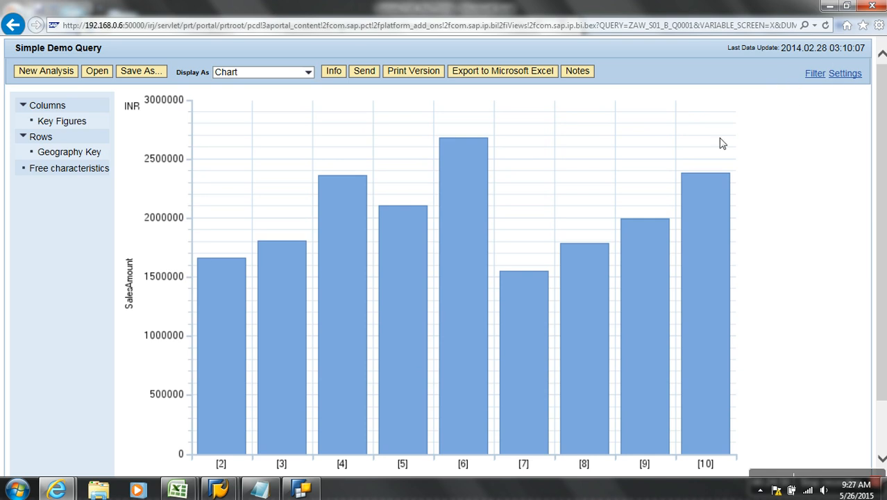
pyautogui.scroll(-2, 711, 151)
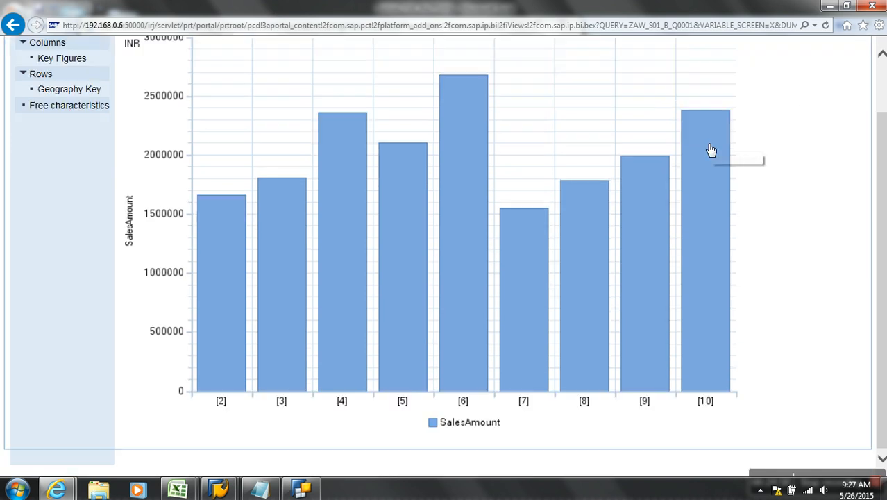
# Step: Open the report's chart settings, check the chart type choices, and close the settings area
pyautogui.scroll(2, 708, 149)
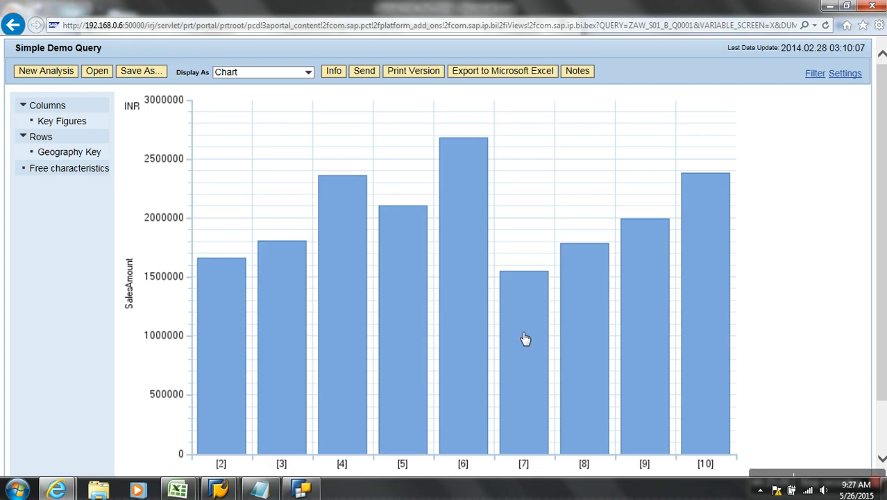
pyautogui.click(855, 75)
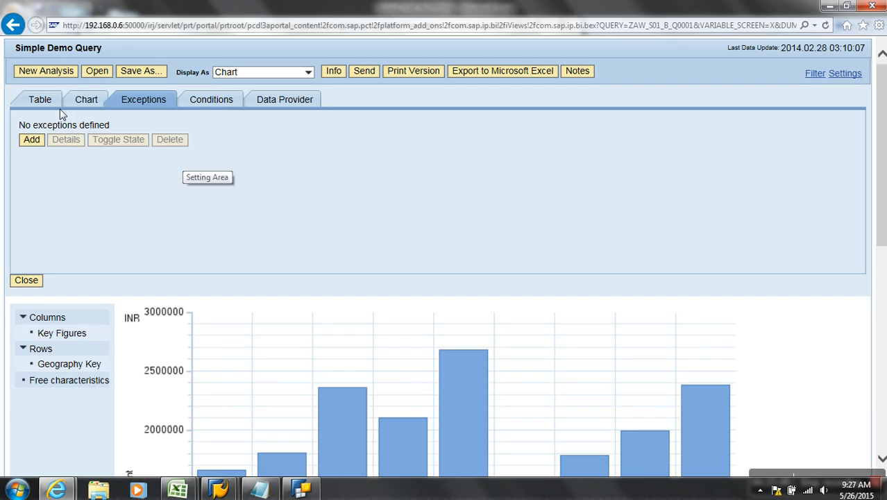
pyautogui.click(86, 100)
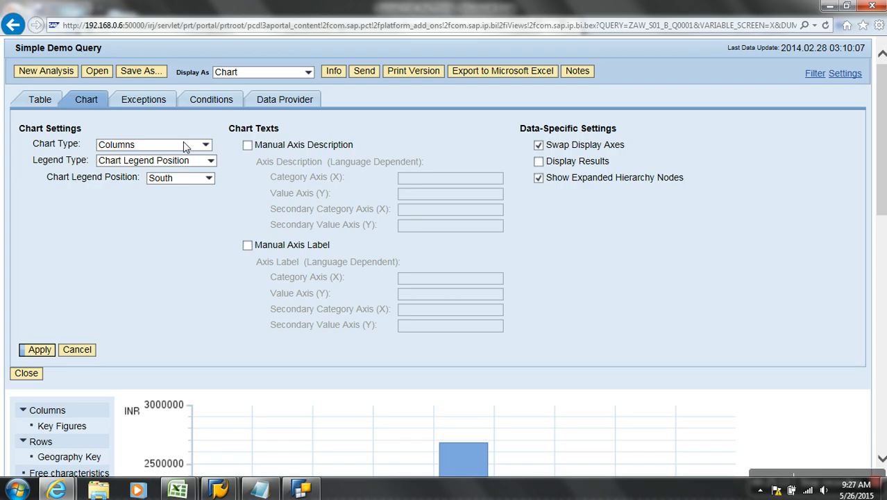
pyautogui.click(204, 146)
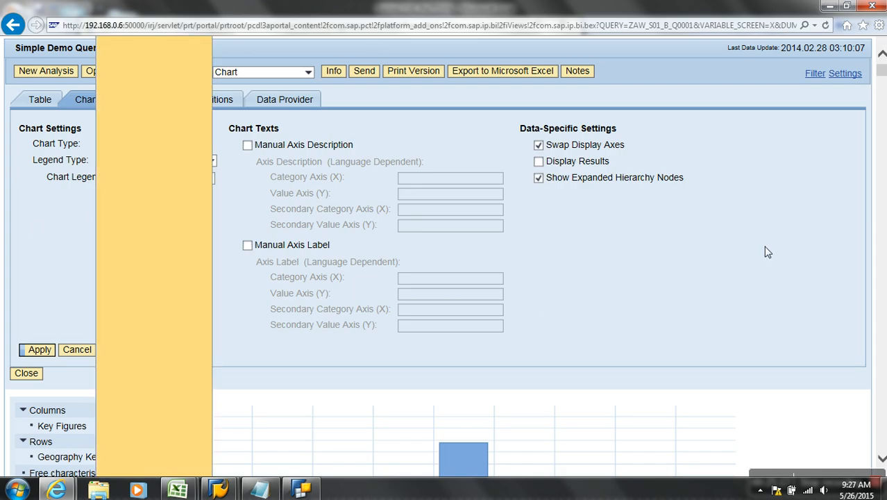
pyautogui.scroll(-8, 765, 251)
pyautogui.scroll(8, 763, 248)
pyautogui.click(32, 374)
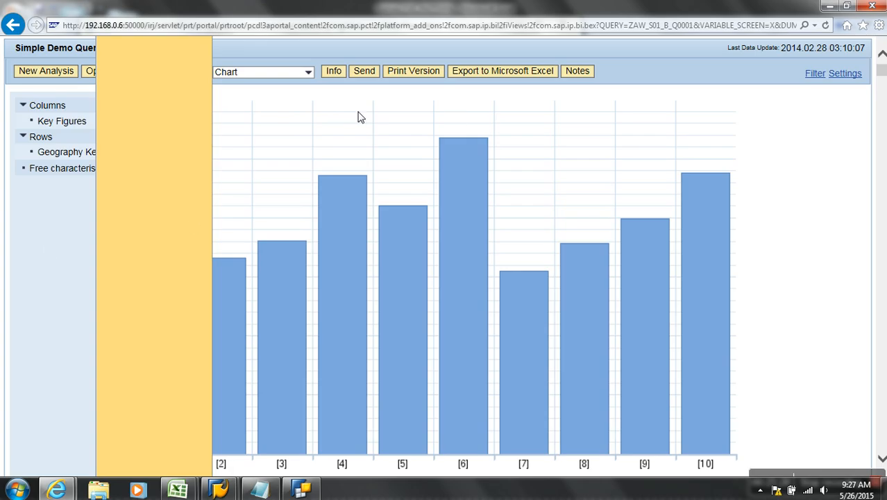
# Step: Display the result as a table, choose the Stacked Lines chart type in the chart settings, and close them without applying
pyautogui.click(307, 72)
pyautogui.click(261, 86)
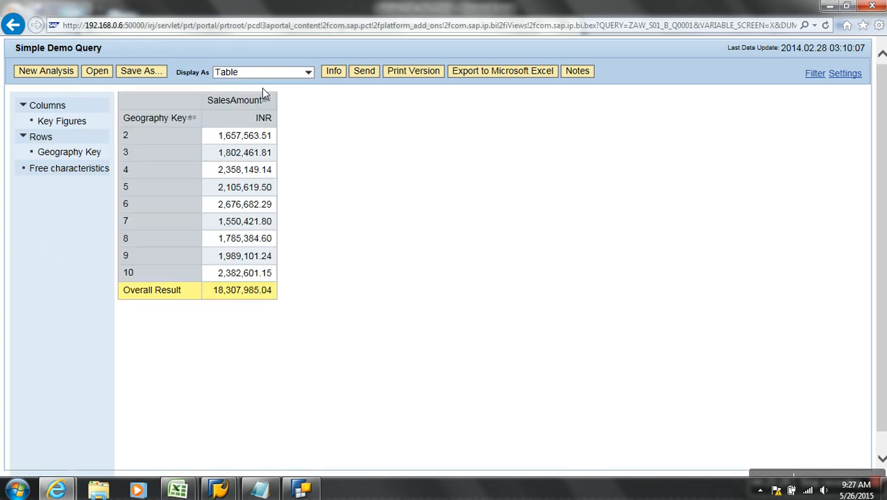
pyautogui.click(844, 74)
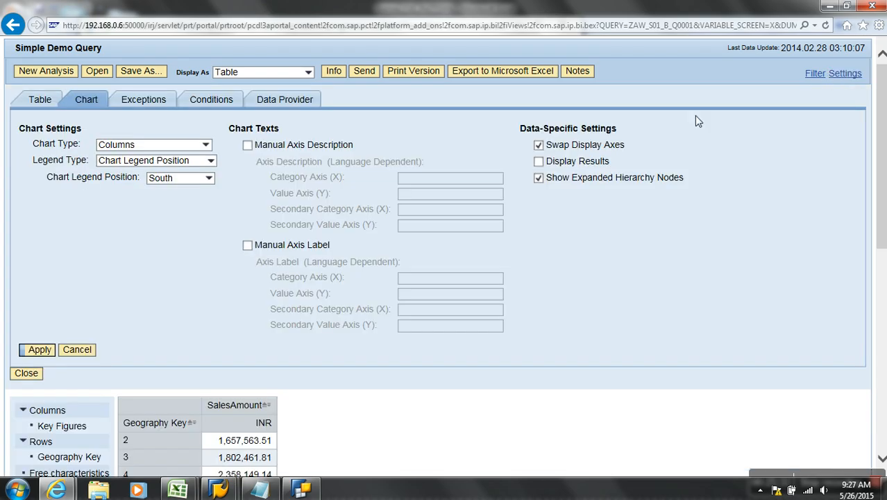
pyautogui.click(205, 145)
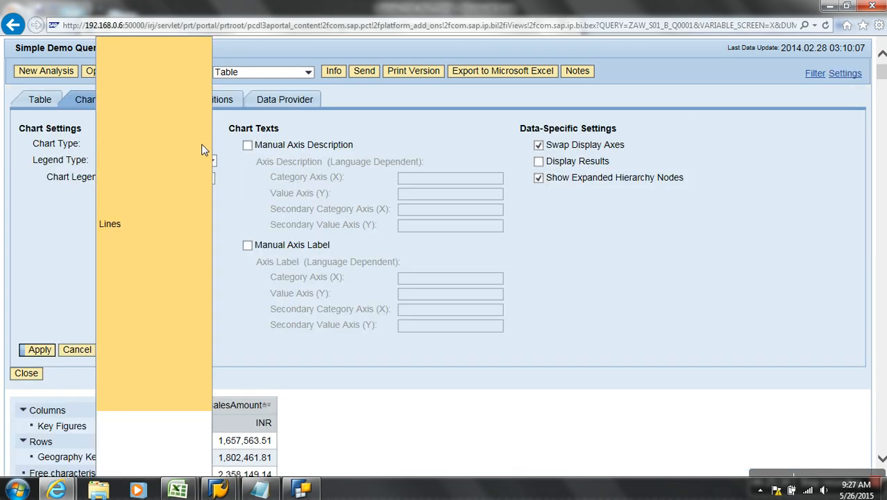
pyautogui.click(240, 197)
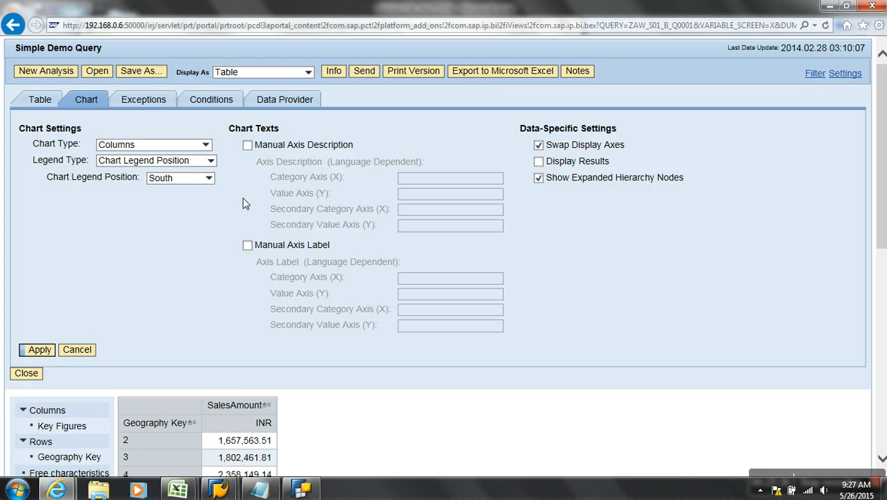
pyautogui.click(207, 146)
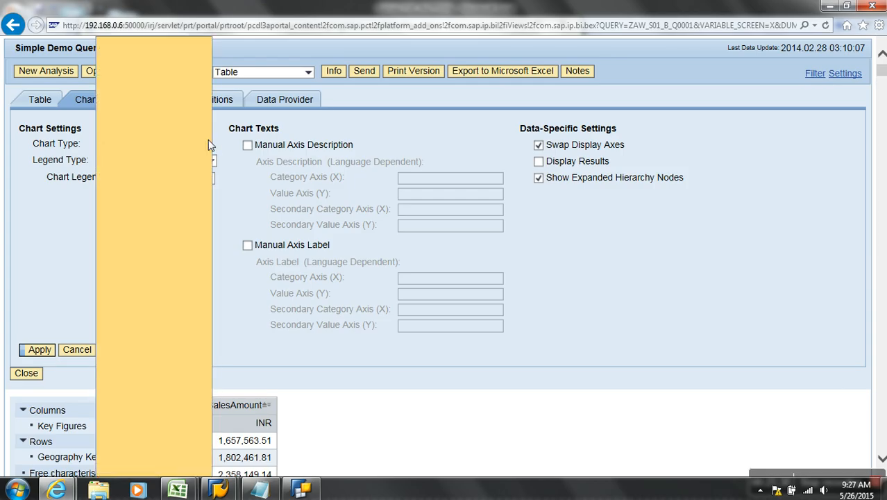
pyautogui.scroll(-5, 215, 229)
pyautogui.scroll(-5, 214, 229)
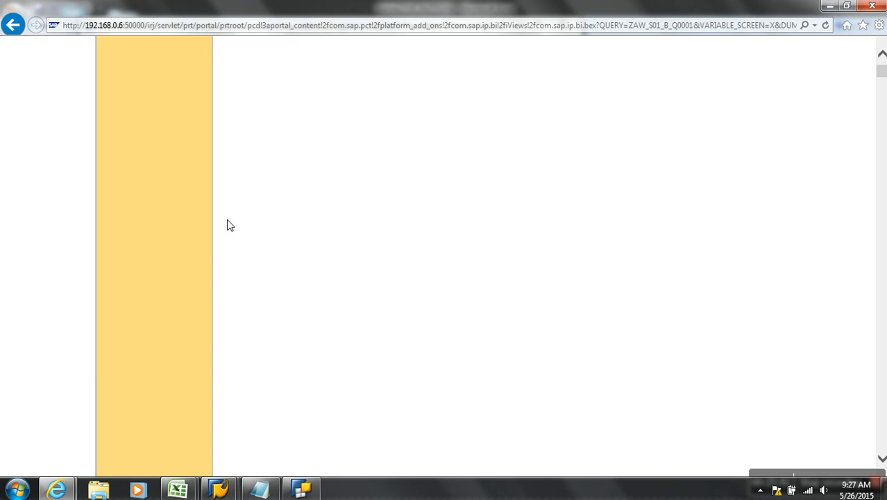
pyautogui.scroll(10, 226, 226)
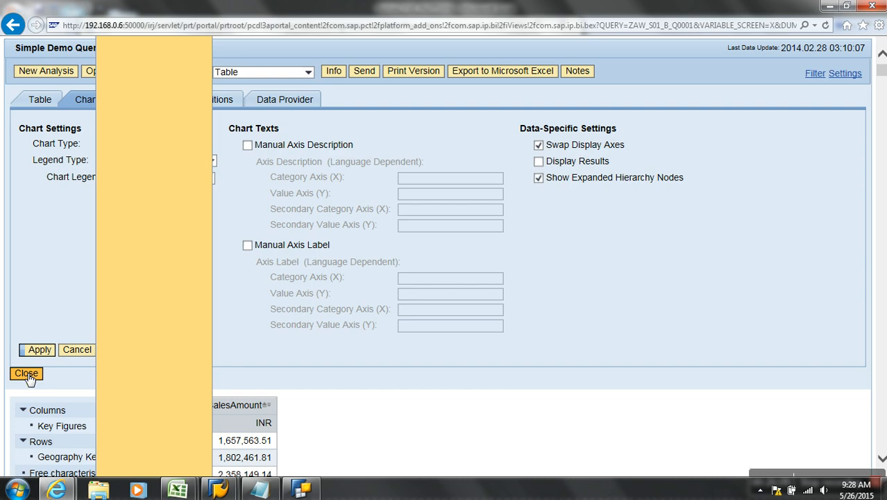
pyautogui.click(27, 375)
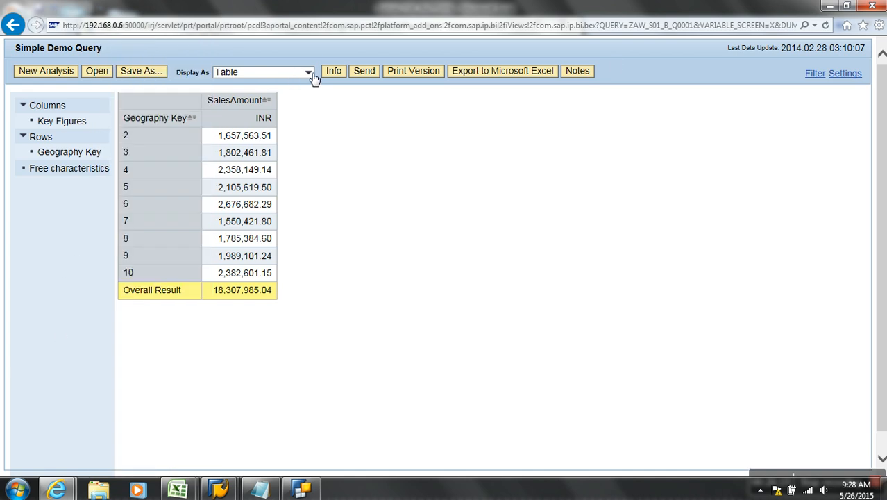
# Step: Reopen the chart settings, display the result as a chart, apply the Columns chart type, and close the settings
pyautogui.click(843, 73)
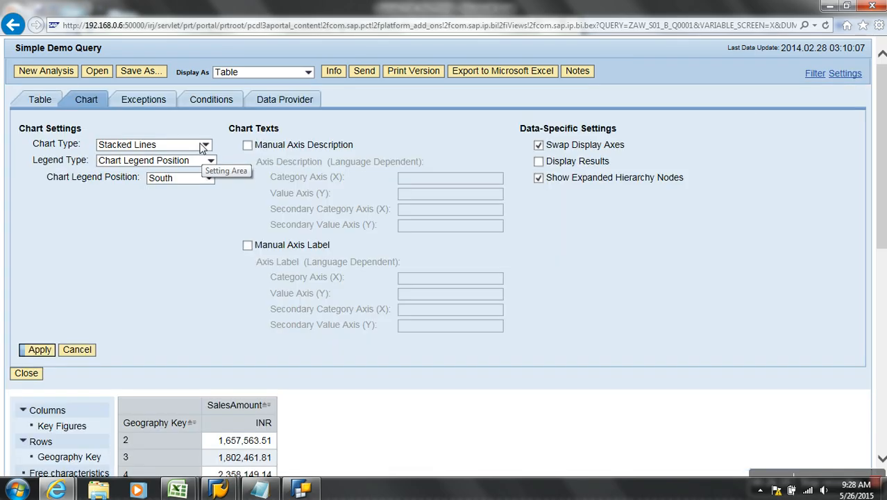
pyautogui.click(294, 75)
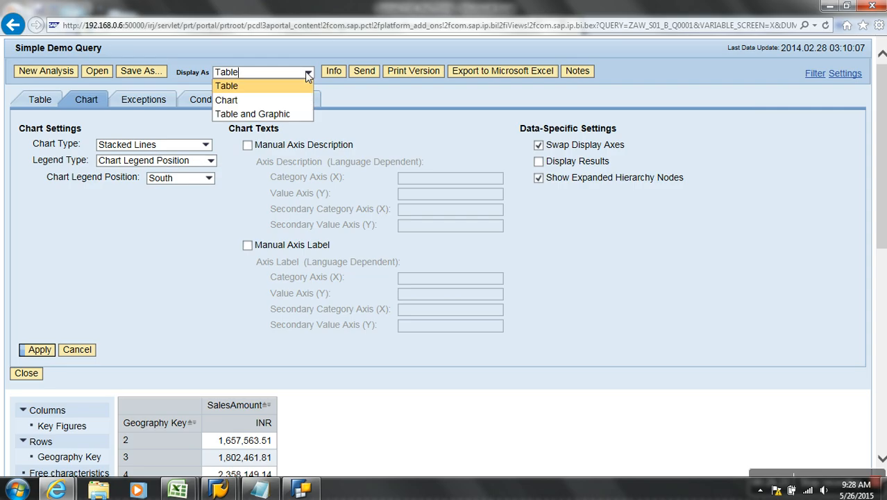
pyautogui.click(256, 100)
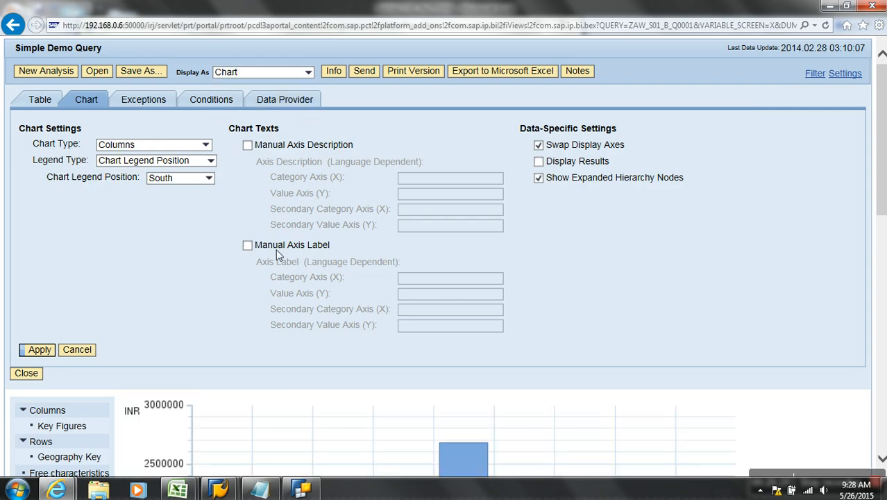
pyautogui.click(42, 353)
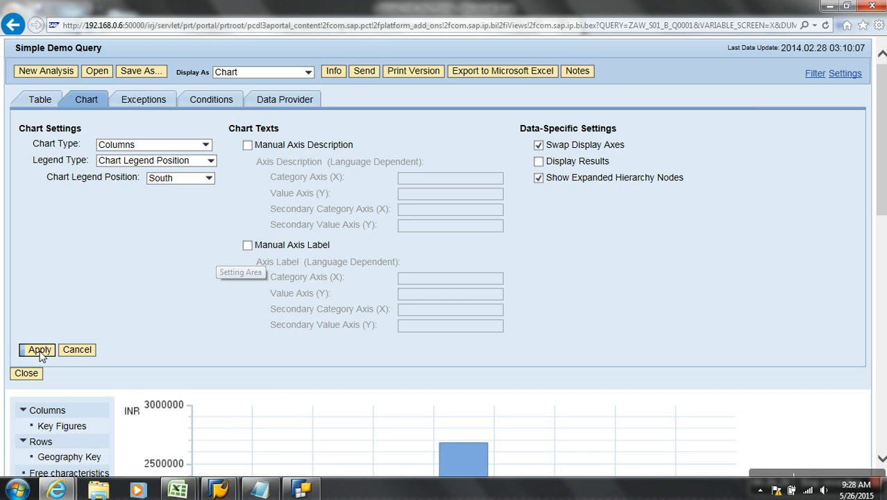
pyautogui.click(28, 373)
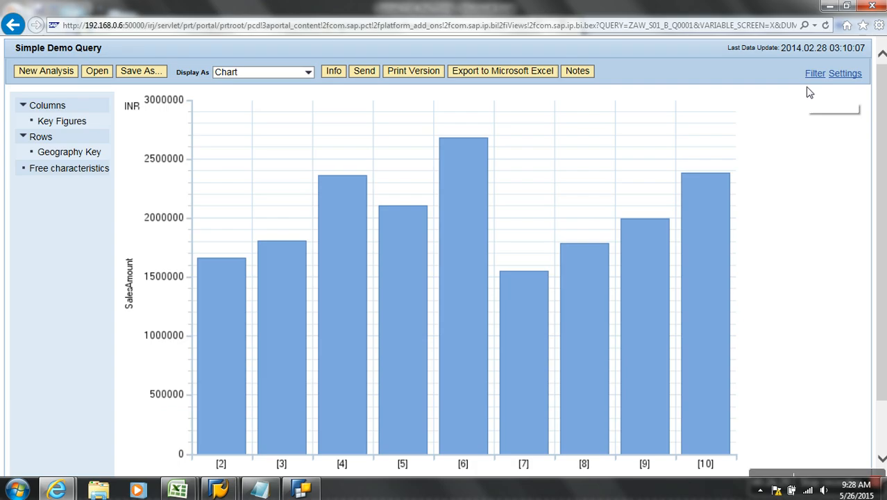
# Step: Change the chart type from columns to a line chart, apply it, close the settings, and look over the resulting chart
pyautogui.click(845, 74)
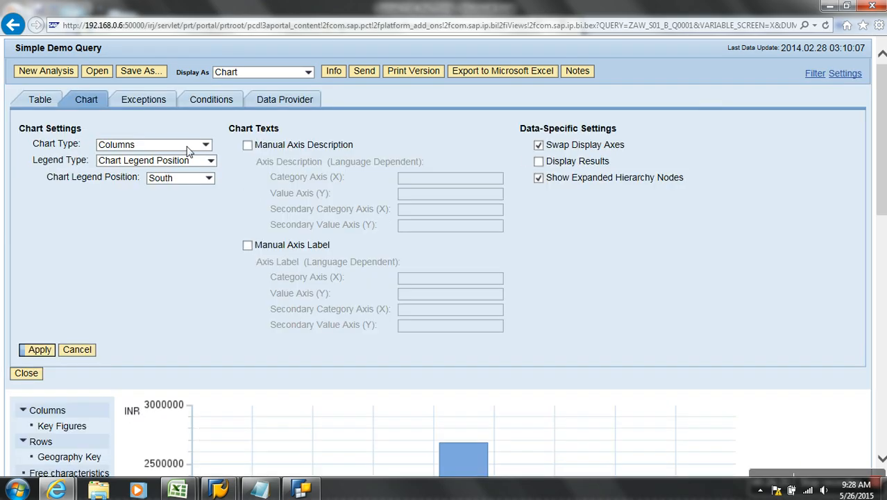
pyautogui.scroll(-3, 188, 151)
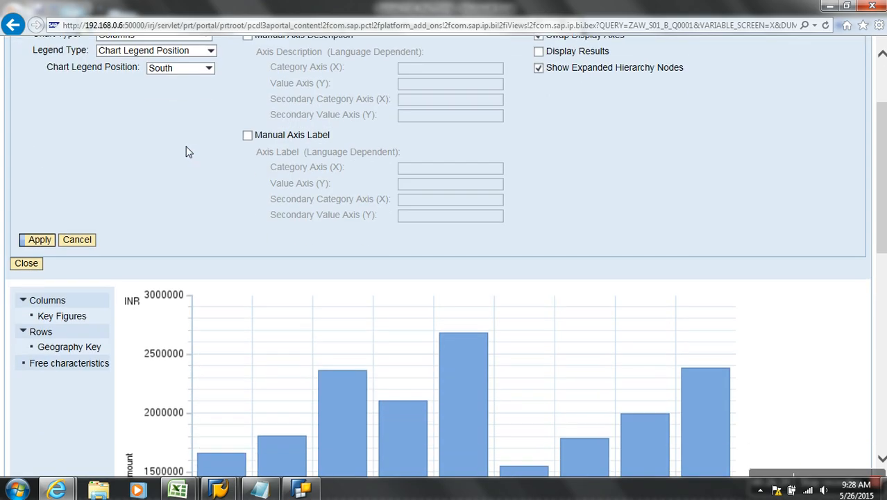
pyautogui.scroll(3, 187, 152)
pyautogui.click(209, 145)
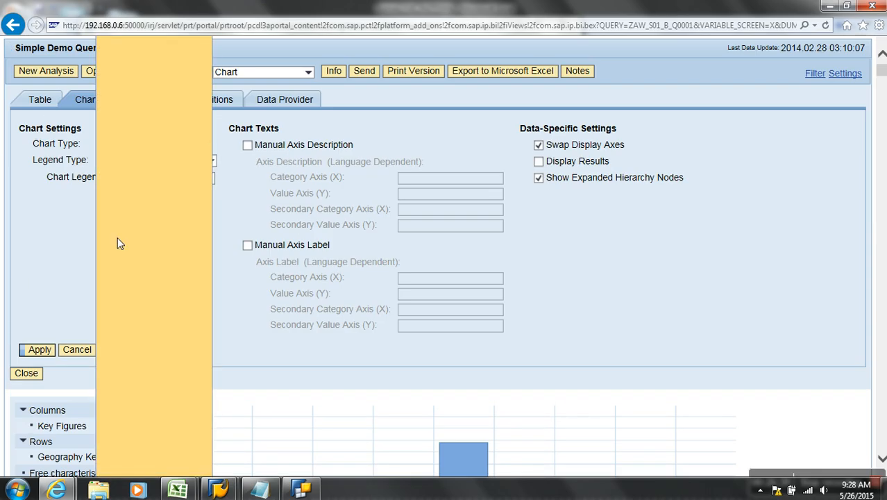
pyautogui.click(40, 349)
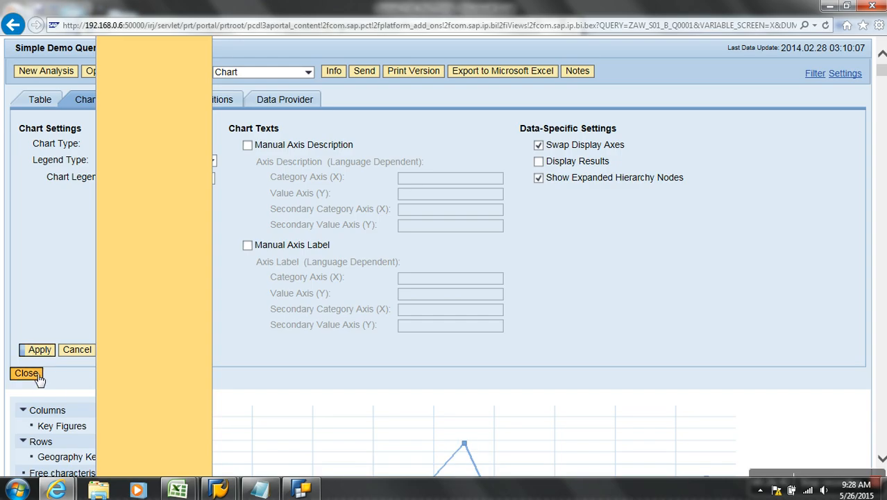
pyautogui.click(38, 376)
pyautogui.scroll(-3, 327, 388)
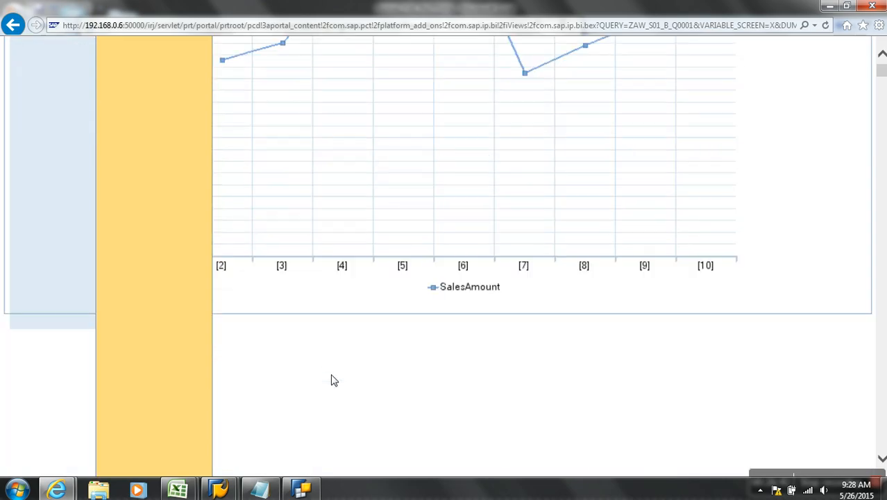
pyautogui.scroll(3, 397, 201)
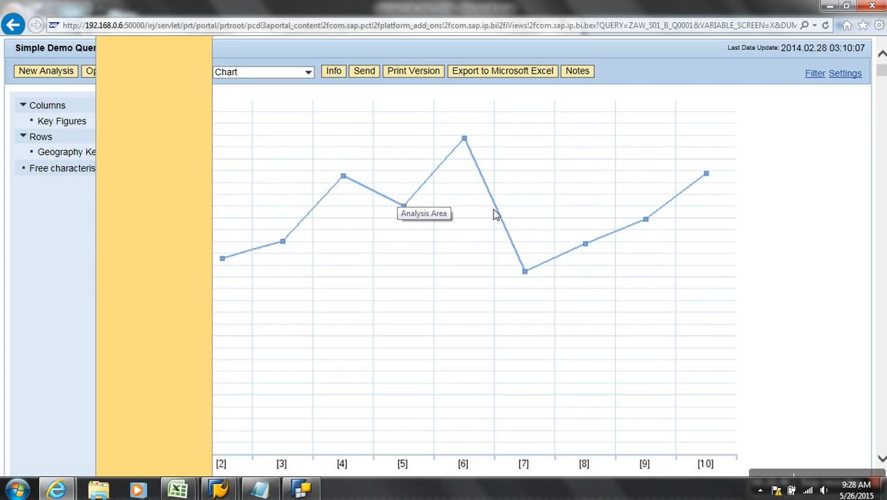
# Step: Display the result as a table and move Geography Key from the rows to the free characteristics, then into the columns replacing Key Figures
pyautogui.click(309, 74)
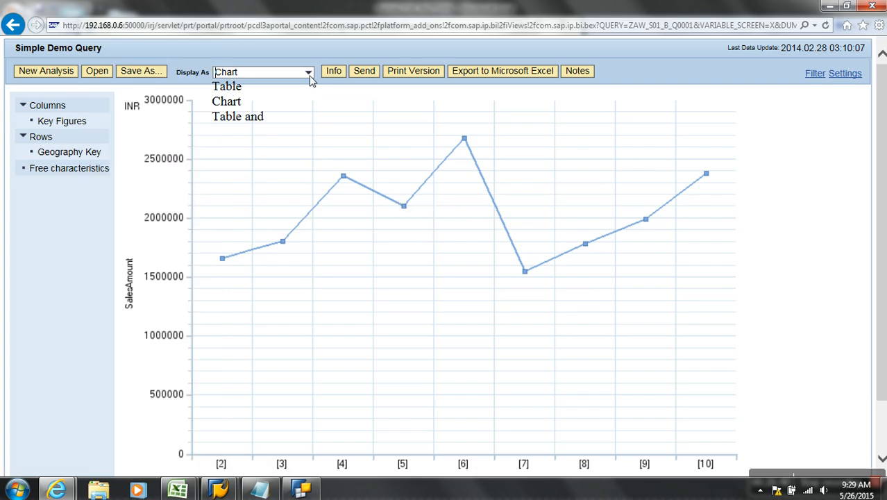
pyautogui.click(286, 87)
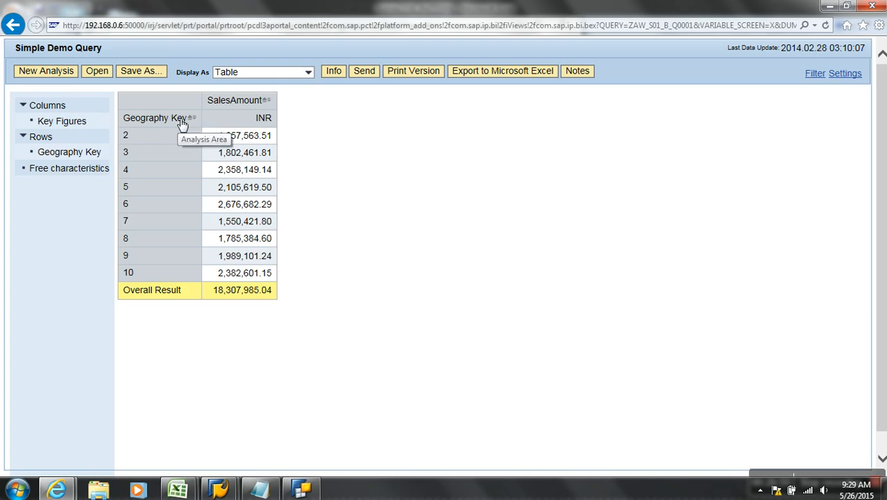
pyautogui.moveTo(158, 122); pyautogui.dragTo(72, 228)
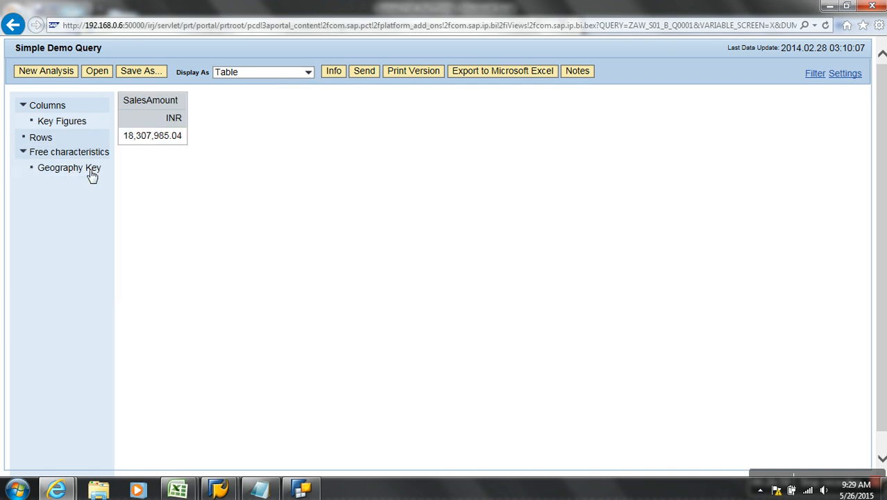
pyautogui.moveTo(93, 174); pyautogui.dragTo(122, 139)
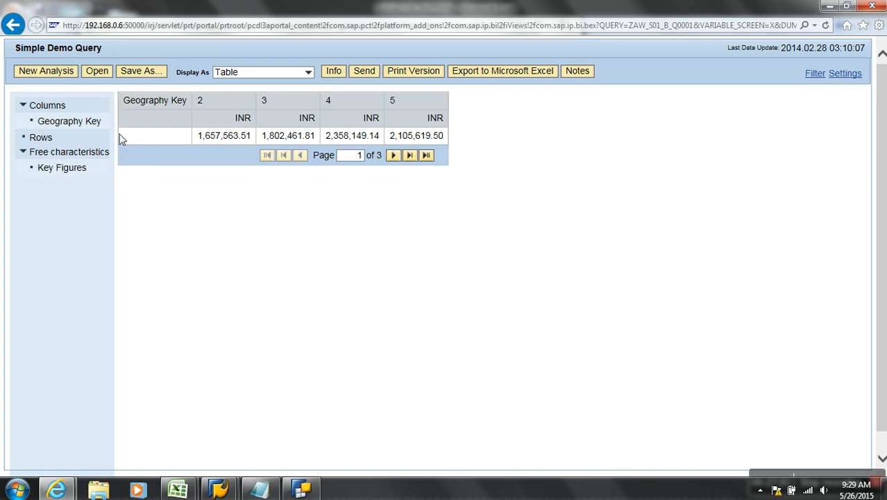
# Step: Remove Geography Key from the columns, try to bring it back into the table, and reload the report
pyautogui.moveTo(150, 114); pyautogui.dragTo(40, 228)
pyautogui.moveTo(77, 155); pyautogui.dragTo(120, 131)
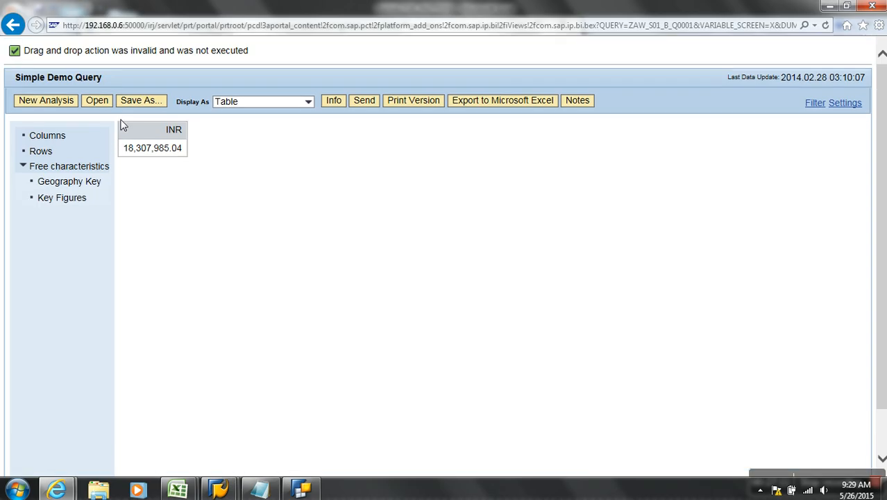
pyautogui.moveTo(75, 181); pyautogui.dragTo(120, 154)
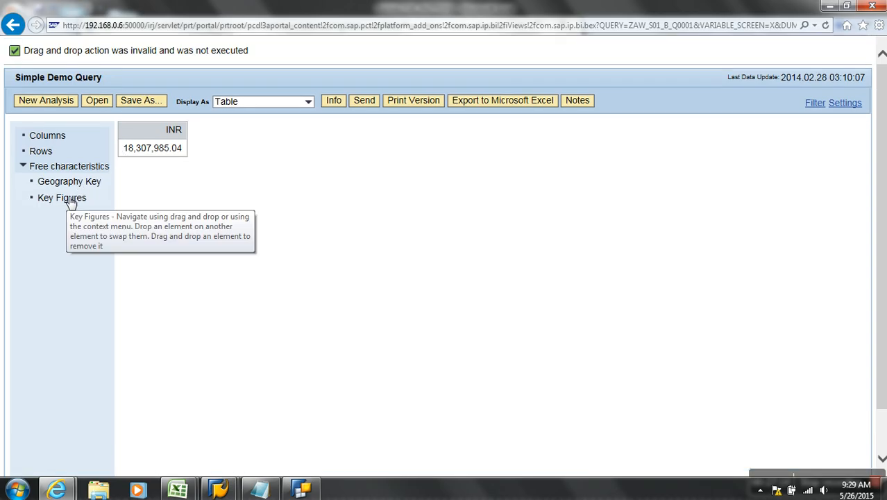
pyautogui.moveTo(84, 182); pyautogui.dragTo(121, 155)
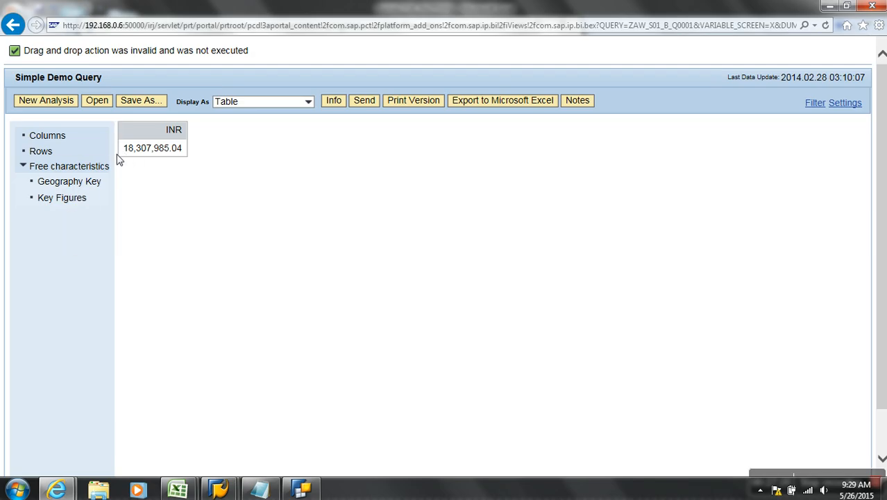
pyautogui.moveTo(91, 183); pyautogui.dragTo(121, 132)
pyautogui.click(825, 26)
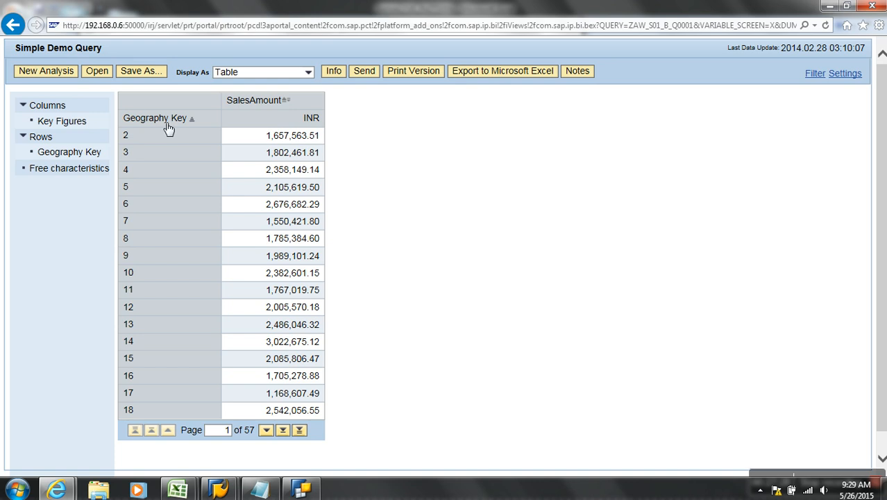
# Step: Move Geography Key out of the rows, place it in the columns instead of Key Figures, and return it to the free characteristics
pyautogui.moveTo(149, 119); pyautogui.dragTo(70, 211)
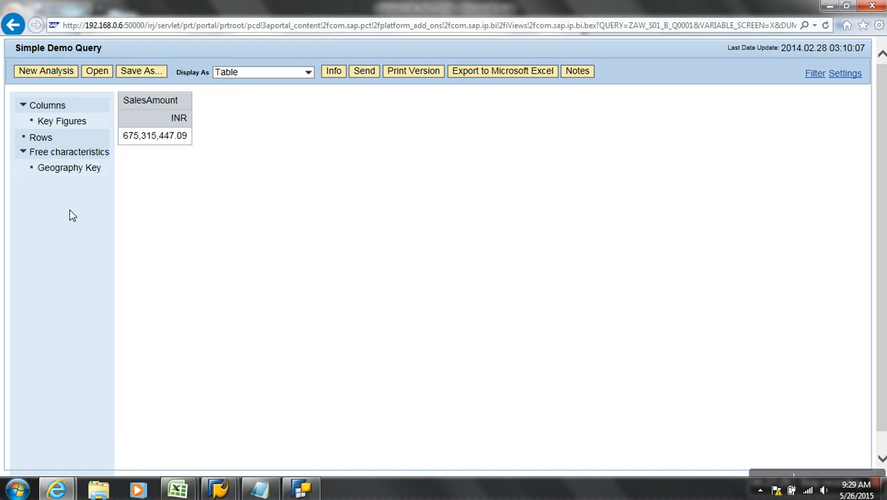
pyautogui.moveTo(78, 169); pyautogui.dragTo(120, 129)
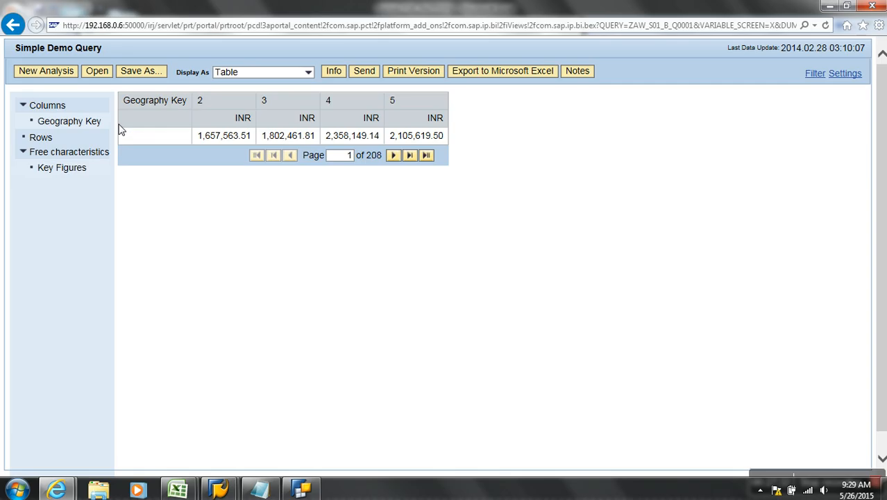
pyautogui.moveTo(176, 100); pyautogui.dragTo(89, 195)
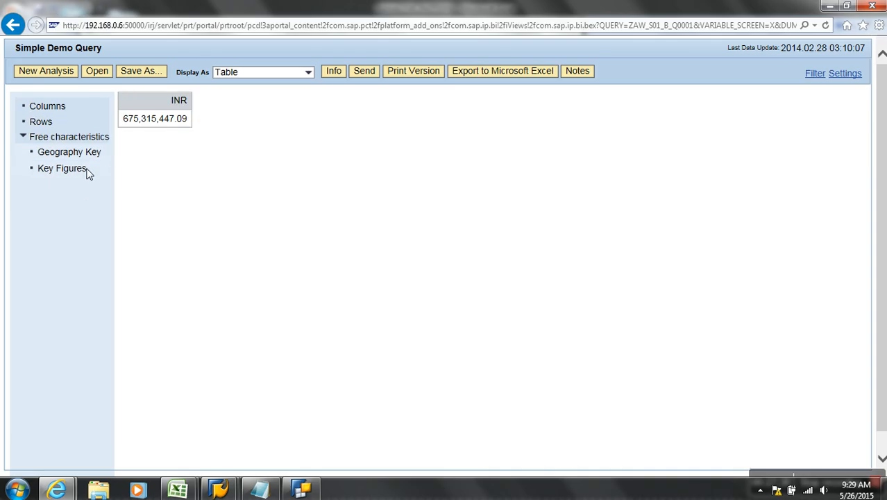
# Step: Bring Geography Key from the free characteristics back into the table as a vertical drilldown
pyautogui.moveTo(89, 151); pyautogui.dragTo(117, 124)
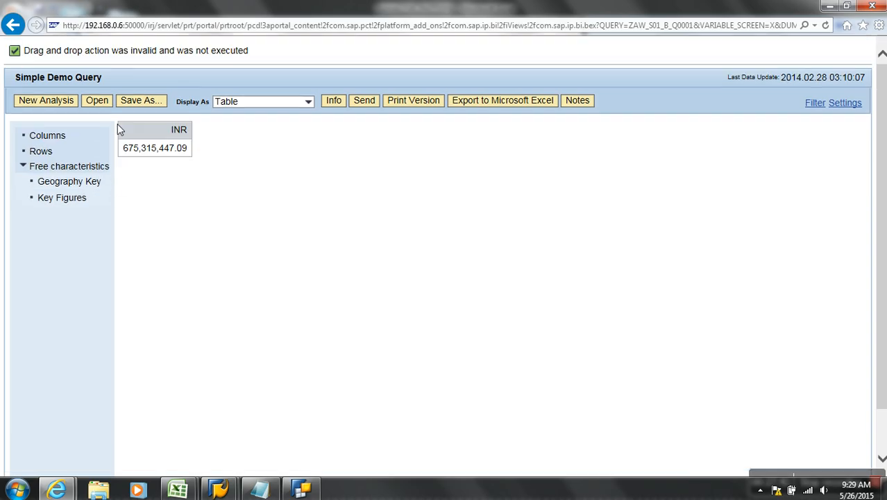
pyautogui.rightClick(90, 182)
pyautogui.moveTo(162, 236)
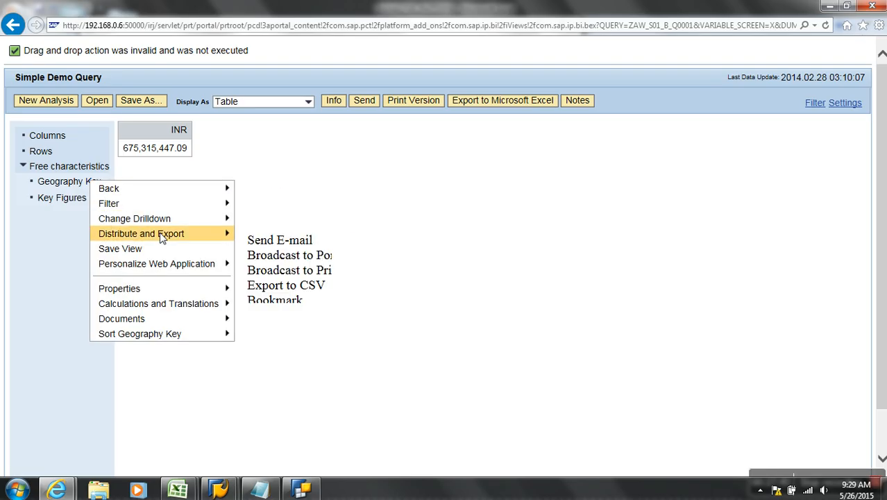
pyautogui.moveTo(164, 220)
pyautogui.moveTo(280, 225)
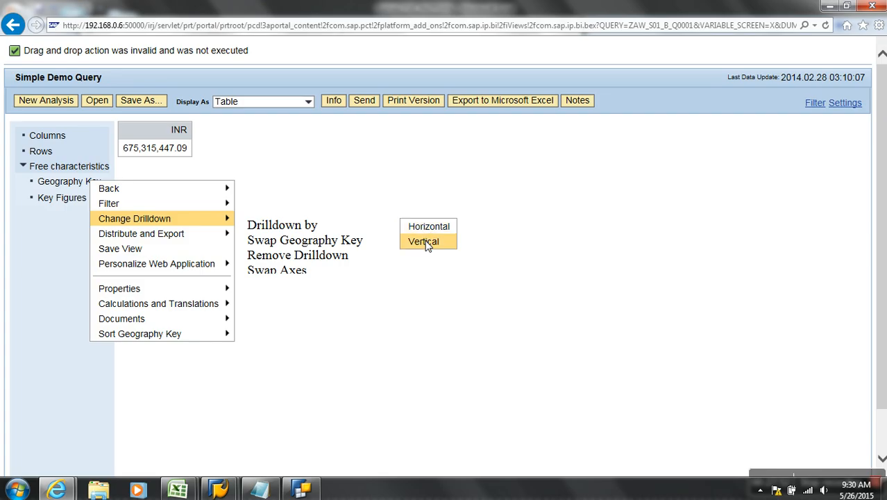
pyautogui.click(428, 243)
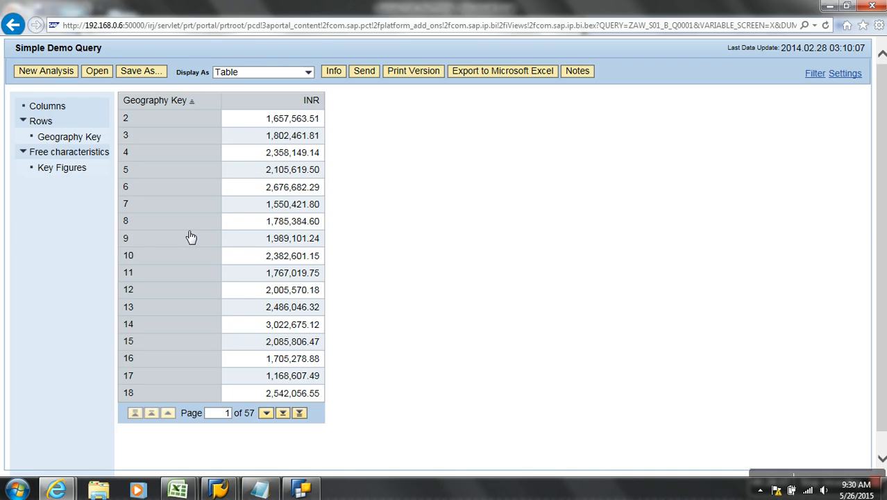
# Step: Switch to the Notepad notes and add the heading "- Execution process of Bex Query:" with a dashed underline, below the Infoprovider line
pyautogui.click(258, 490)
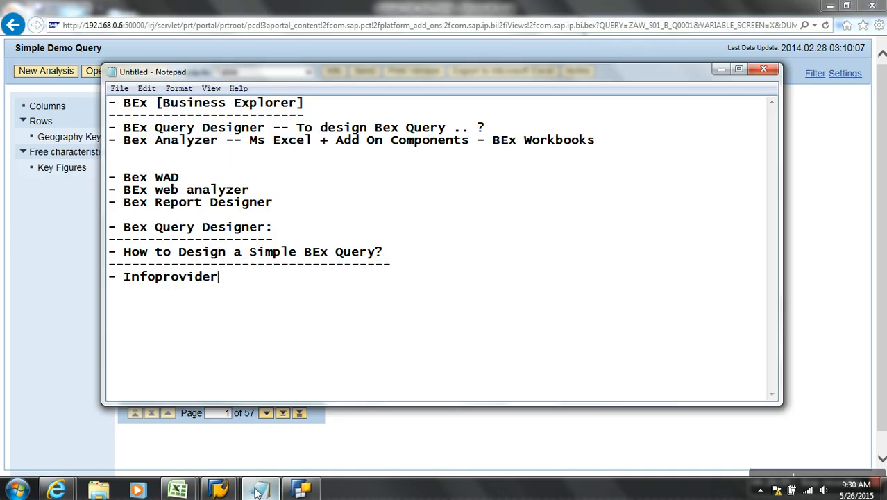
pyautogui.press('Return')
pyautogui.press('Return')
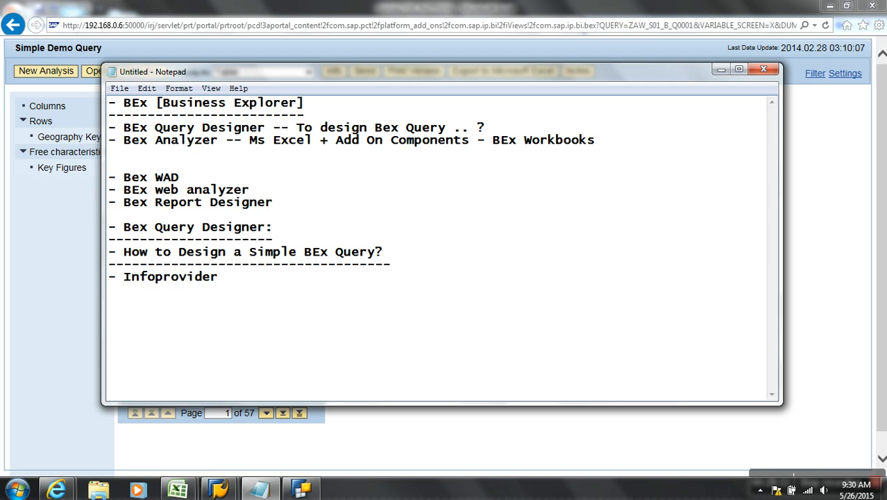
pyautogui.write('- Executio')
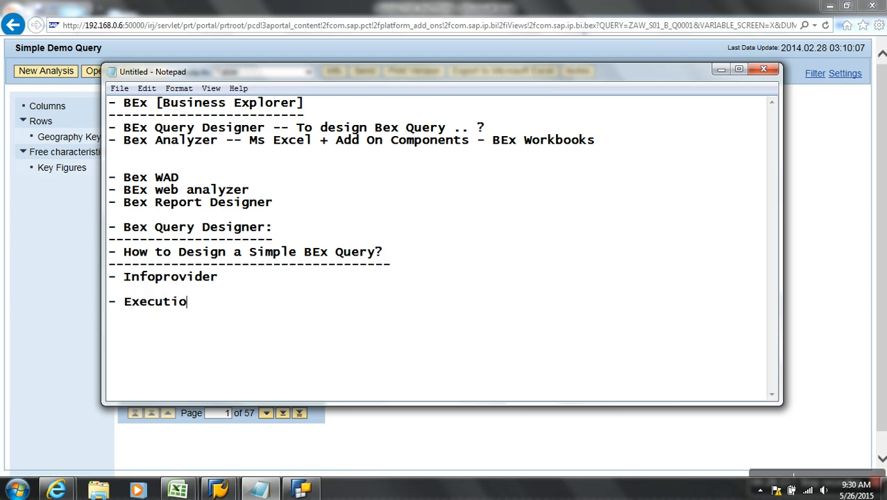
pyautogui.write('n process')
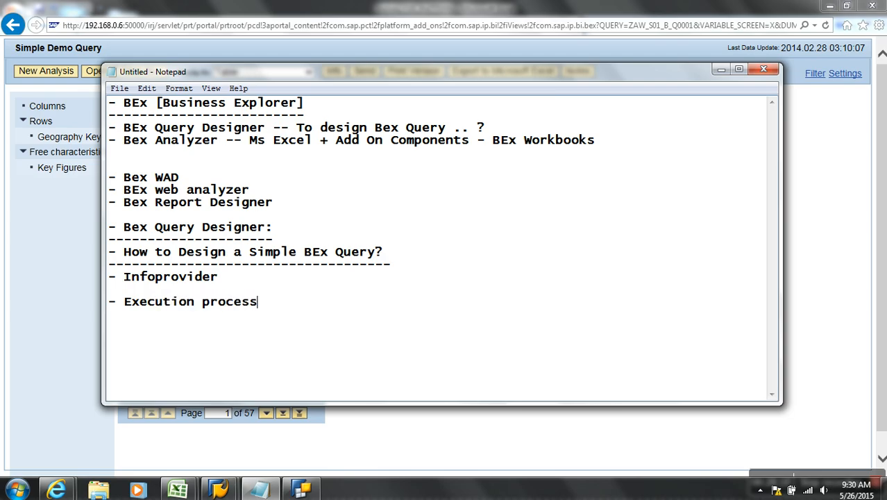
pyautogui.write(' of Bex Query')
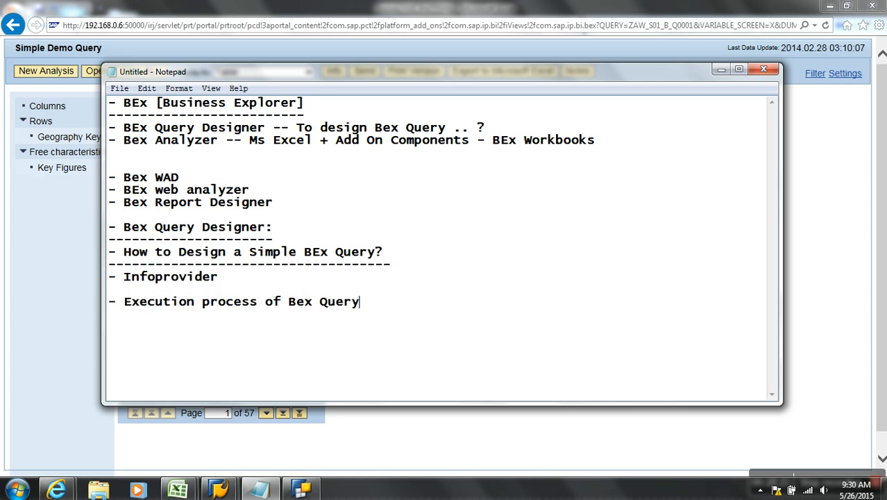
pyautogui.write(': ---------------------------------')
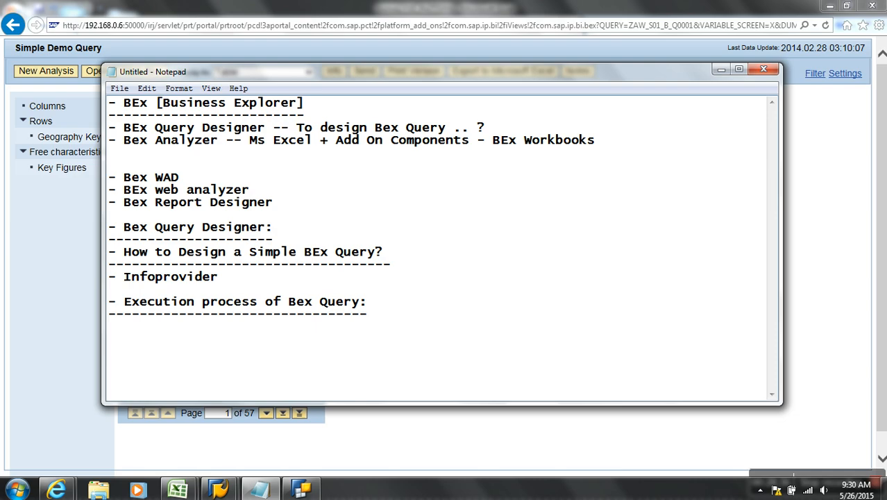
# Step: Open the Performance Tunning presentation from the Performance Tunning folder inside Open SAP > SAP BW Class Decks > BW PPTs on the C drive
pyautogui.click(98, 490)
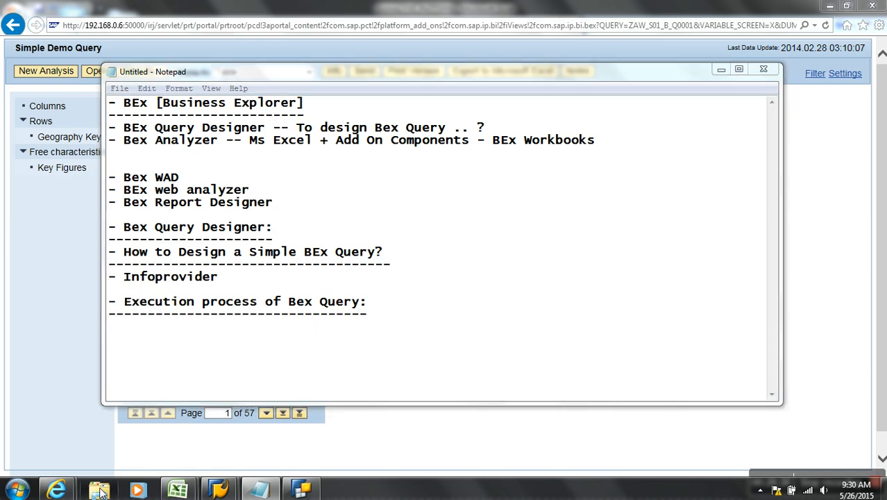
pyautogui.click(326, 296)
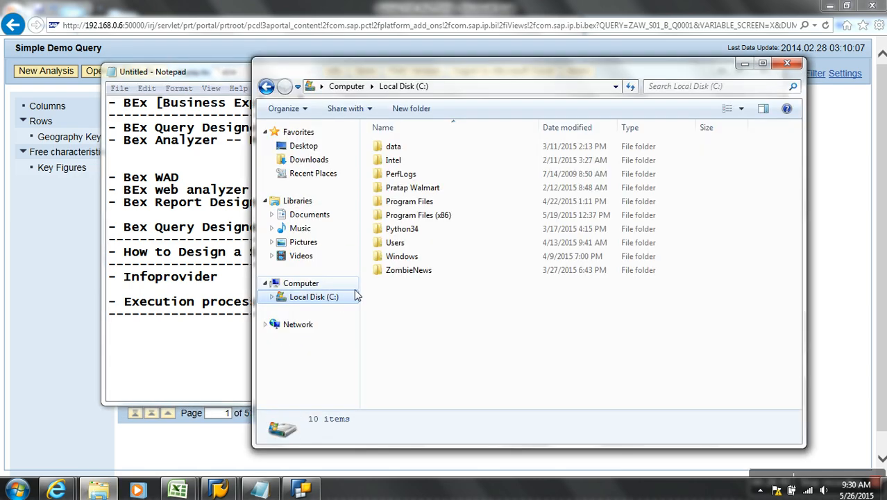
pyautogui.doubleClick(411, 189)
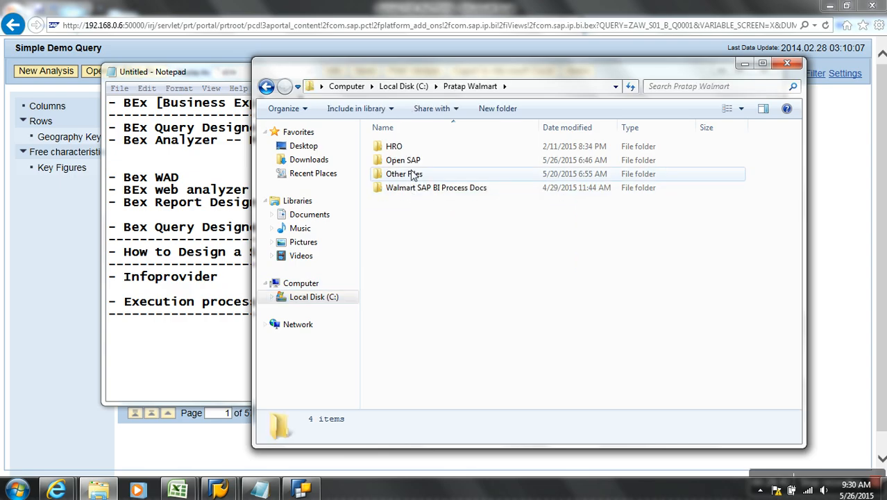
pyautogui.doubleClick(412, 161)
pyautogui.doubleClick(420, 229)
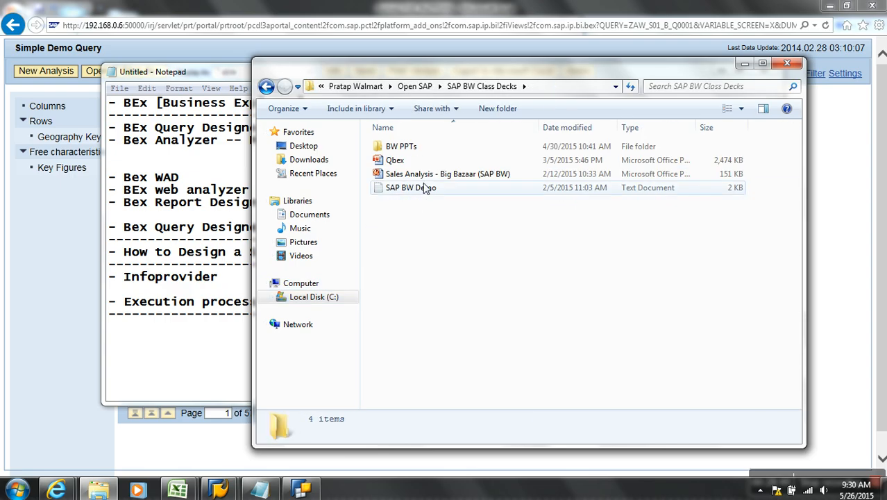
pyautogui.doubleClick(396, 147)
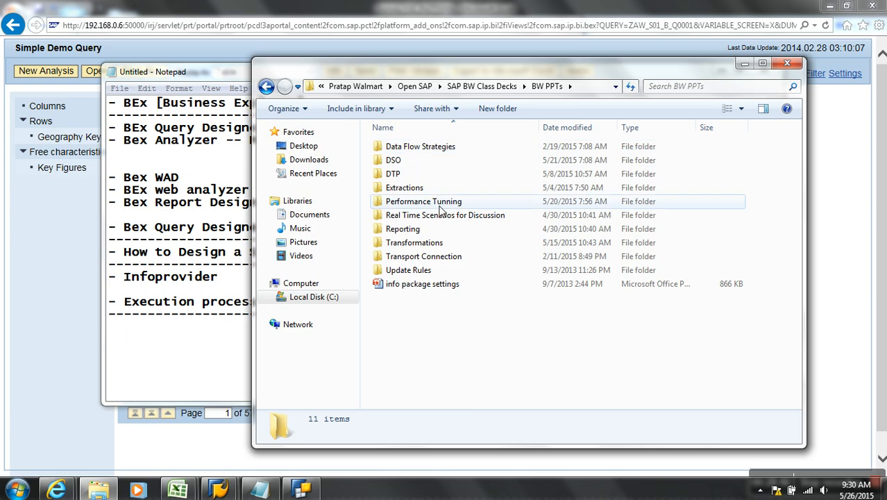
pyautogui.doubleClick(420, 201)
pyautogui.doubleClick(422, 229)
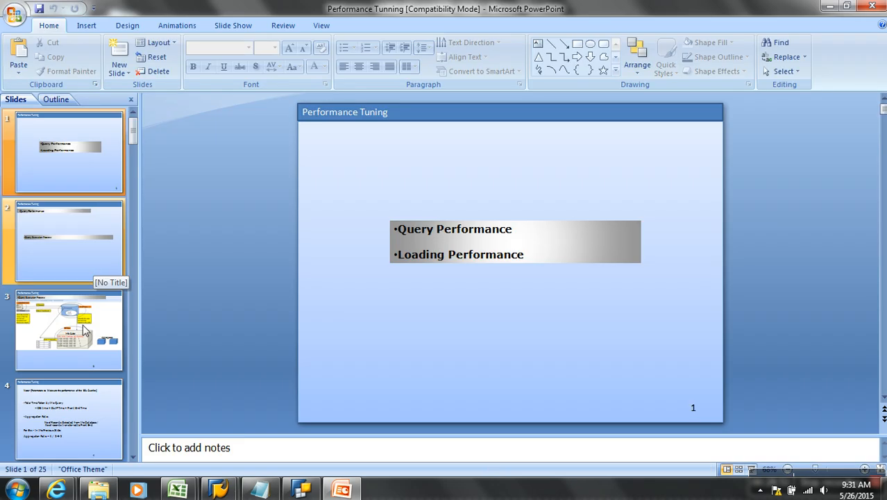
# Step: Go to slide 3, Query Execution Process, and present it as a slide show
pyautogui.click(87, 332)
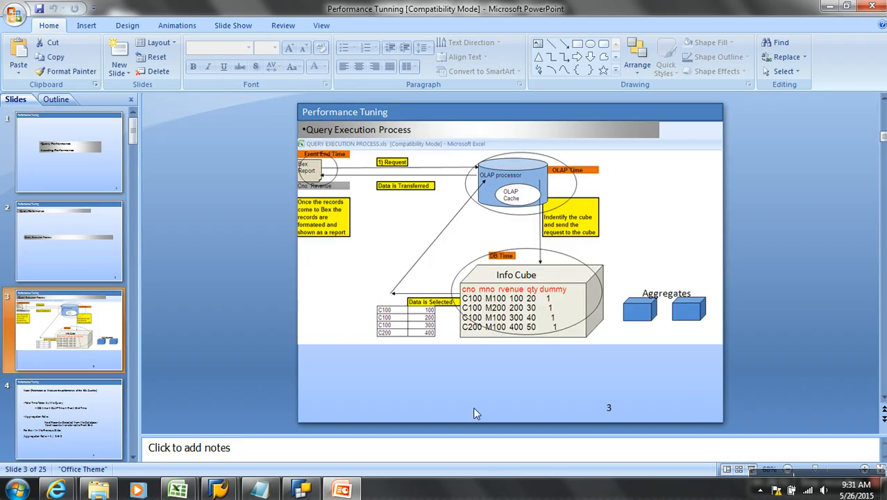
pyautogui.click(751, 468)
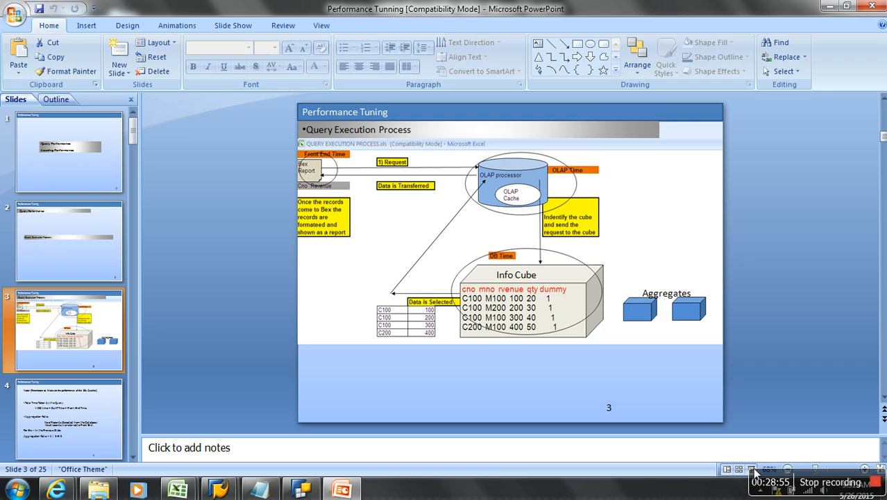
pyautogui.click(752, 470)
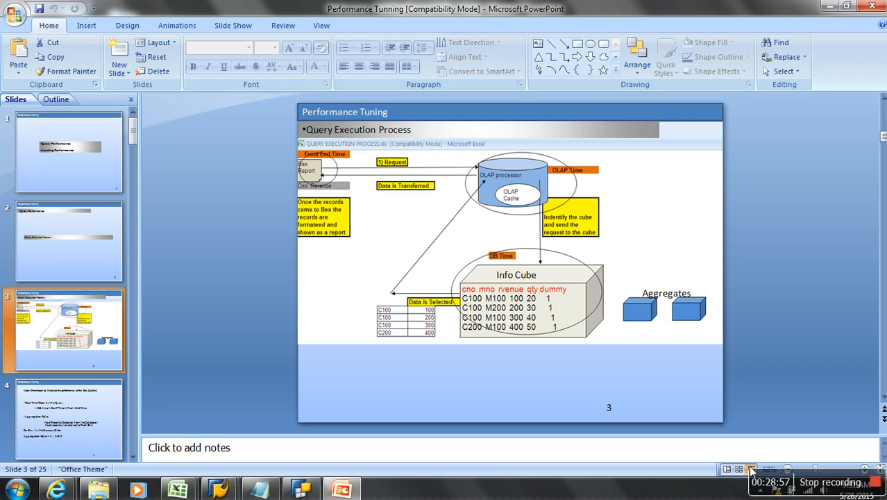
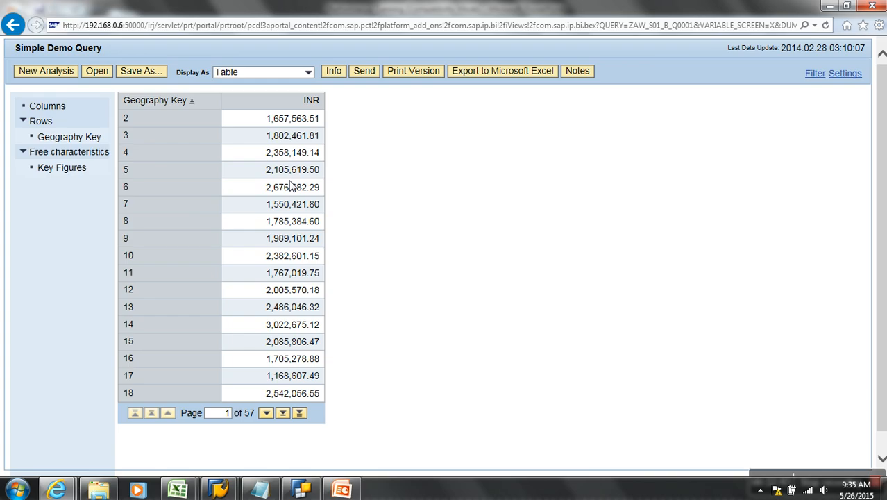
# Step: Switch to the Manage InfoProvider session in SAP GUI and dismiss the broken-connection error without viewing its details
pyautogui.click(218, 489)
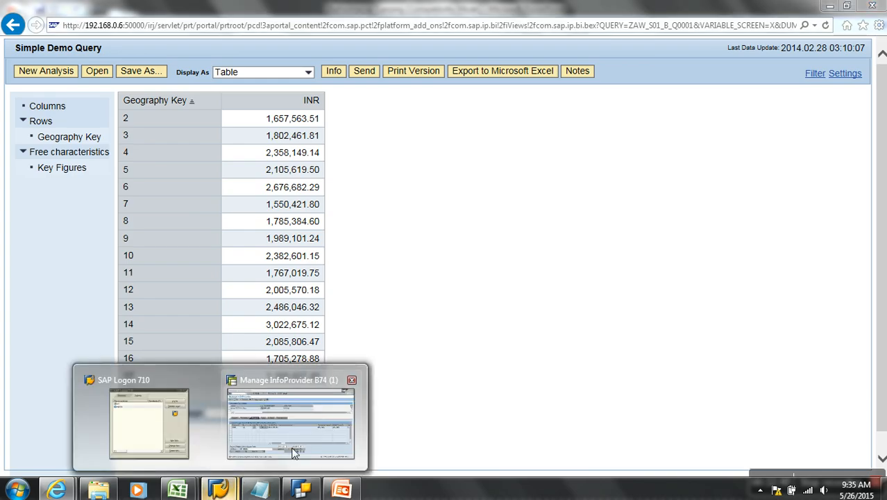
pyautogui.click(297, 444)
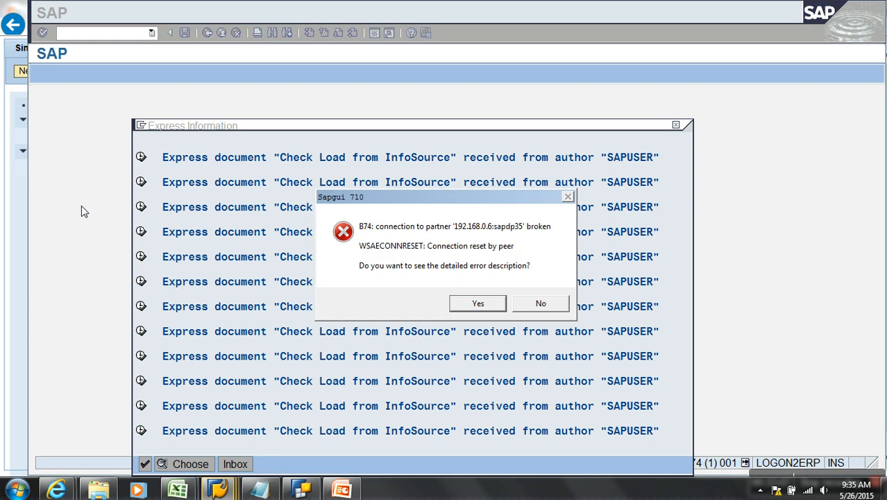
pyautogui.click(558, 305)
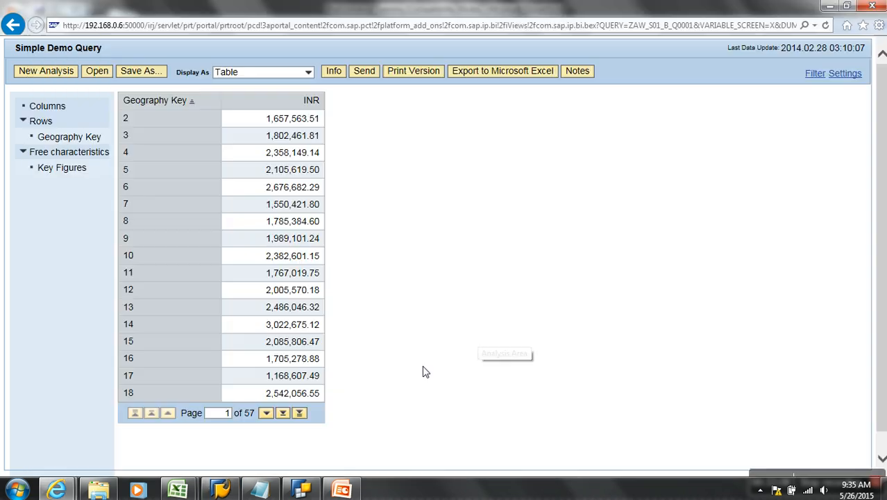
# Step: Log on to SAP client 001 again with the user name and account password, continuing without ending any other logons
pyautogui.click(234, 494)
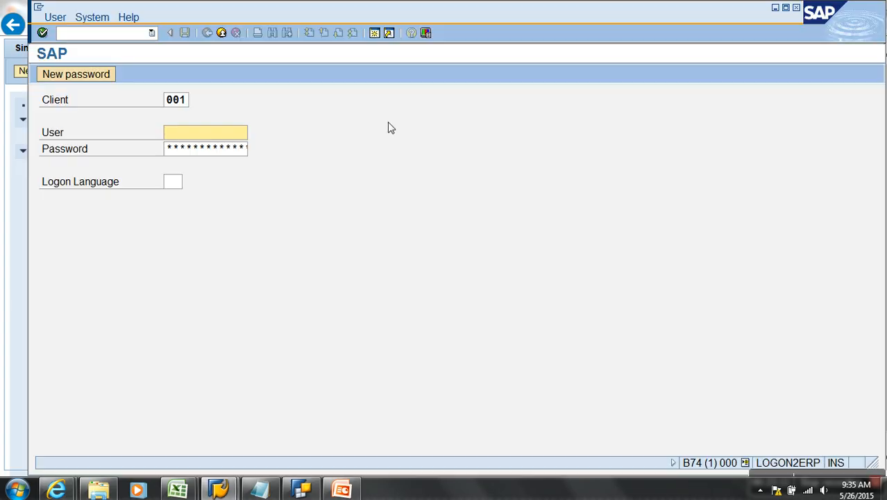
pyautogui.click(222, 145)
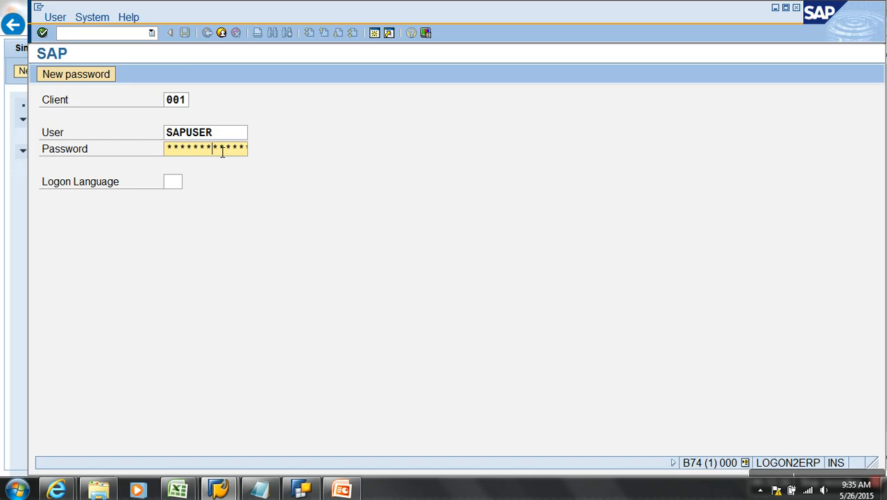
pyautogui.press('Return')
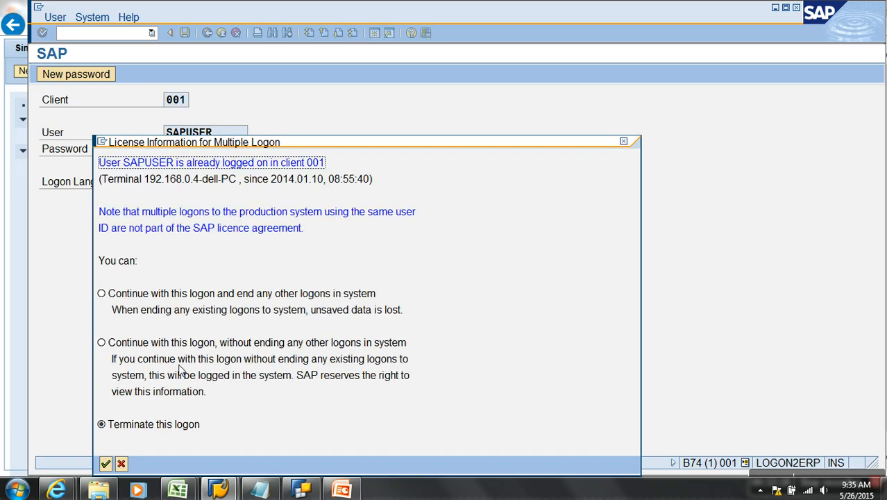
pyautogui.click(185, 346)
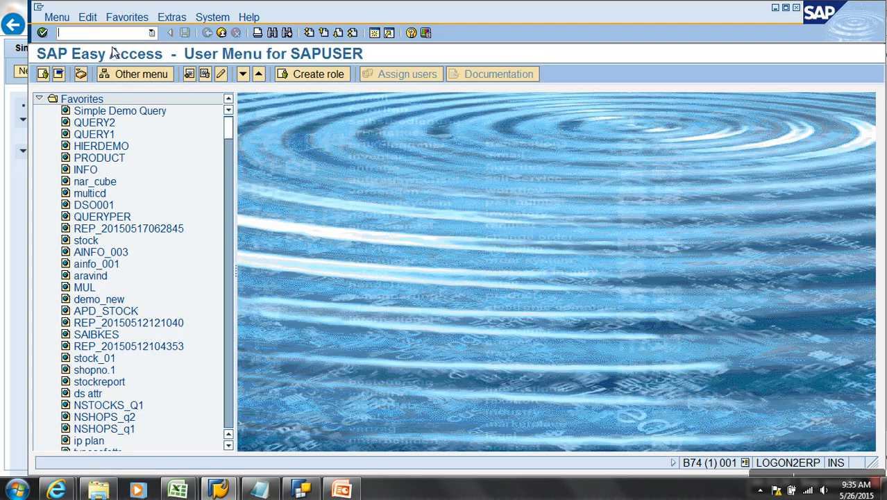
# Step: Open transaction RSRDA and examine the data sources and available commands of NEW BATCH DEAMON, DAEMON FOR PRA and daemon 01
pyautogui.write('RSRDA')
pyautogui.press('Return')
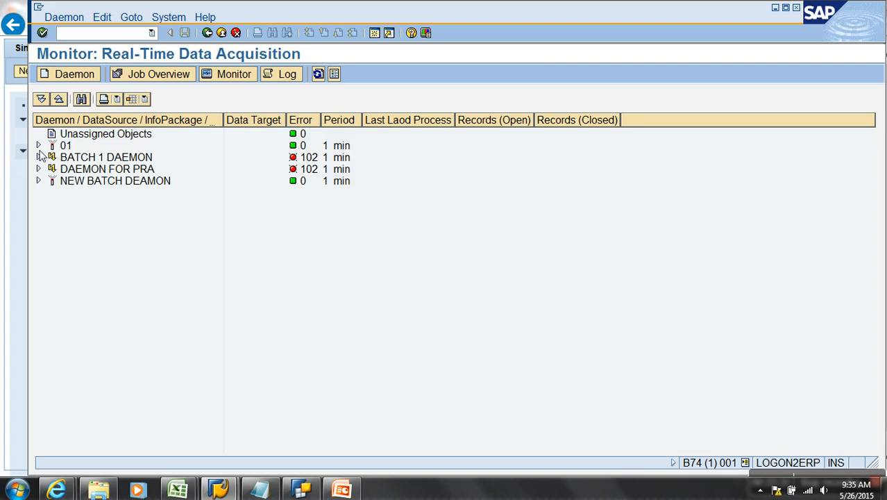
pyautogui.click(39, 180)
pyautogui.rightClick(100, 181)
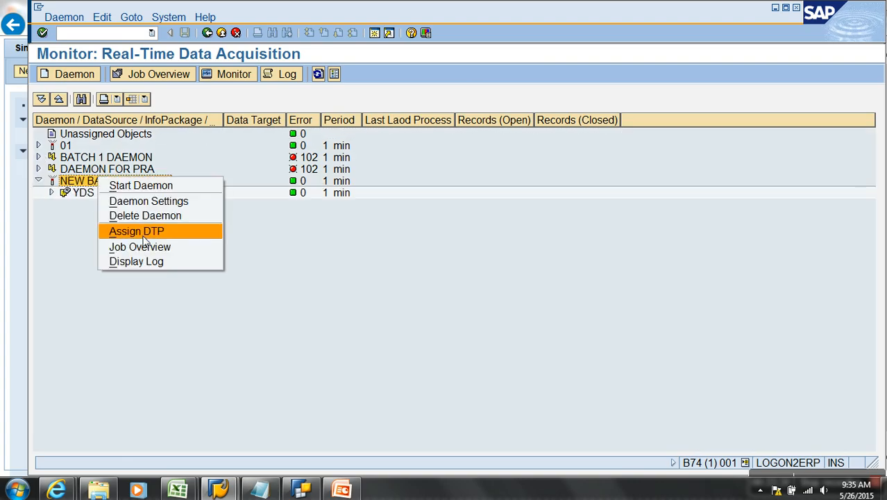
pyautogui.click(57, 211)
pyautogui.click(39, 168)
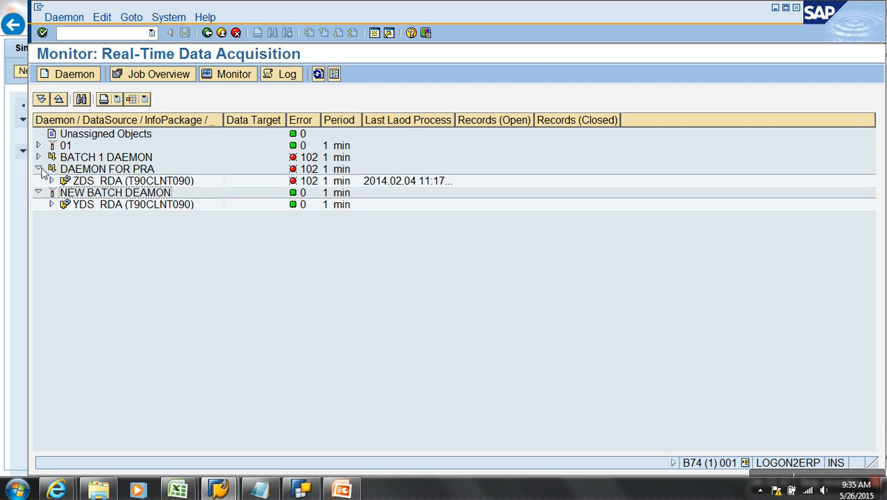
pyautogui.rightClick(100, 169)
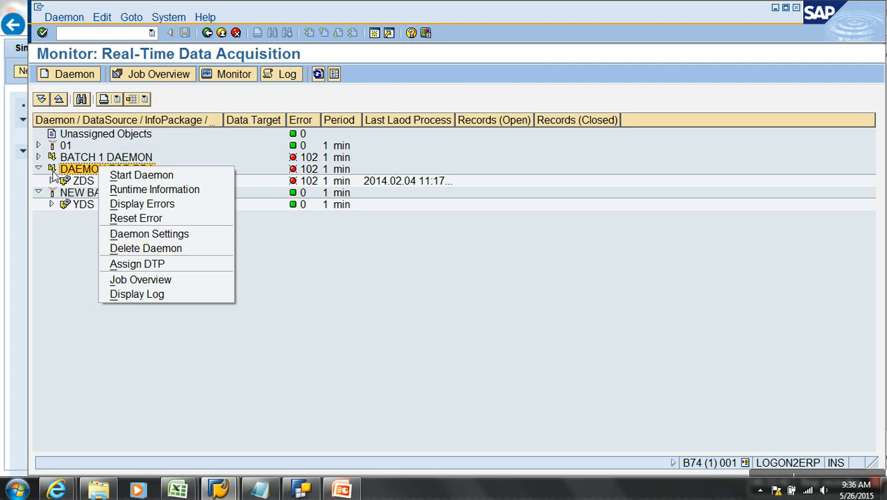
pyautogui.click(39, 145)
pyautogui.rightClick(66, 145)
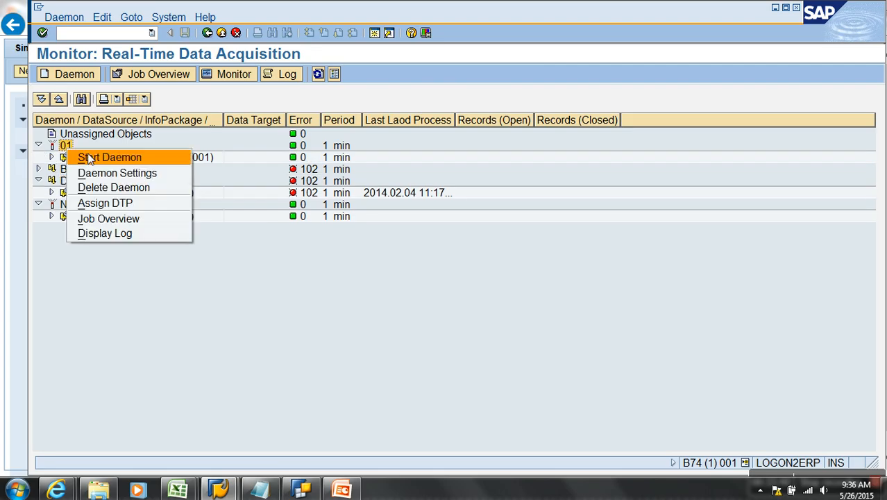
pyautogui.click(288, 281)
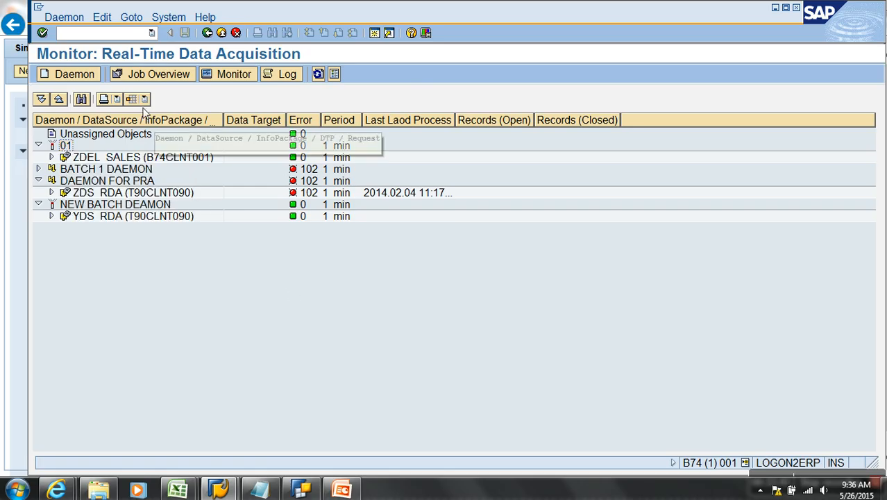
# Step: Open transaction SM51 and examine the work processes of server LOGON2ERP_B74_35, including their priority, active program and user columns
pyautogui.click(136, 36)
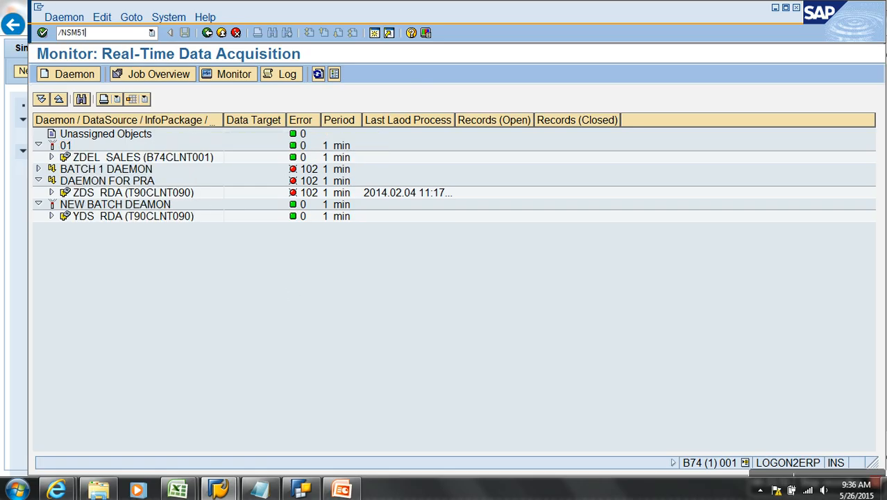
pyautogui.press('Return')
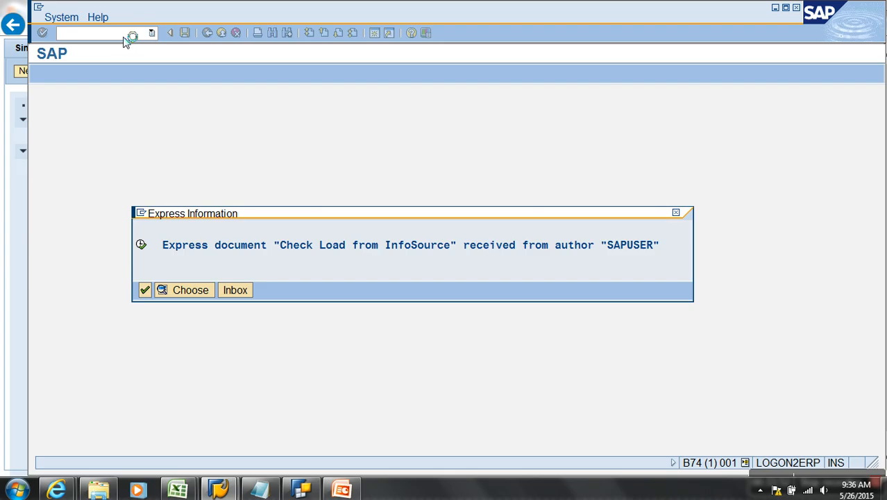
pyautogui.doubleClick(138, 179)
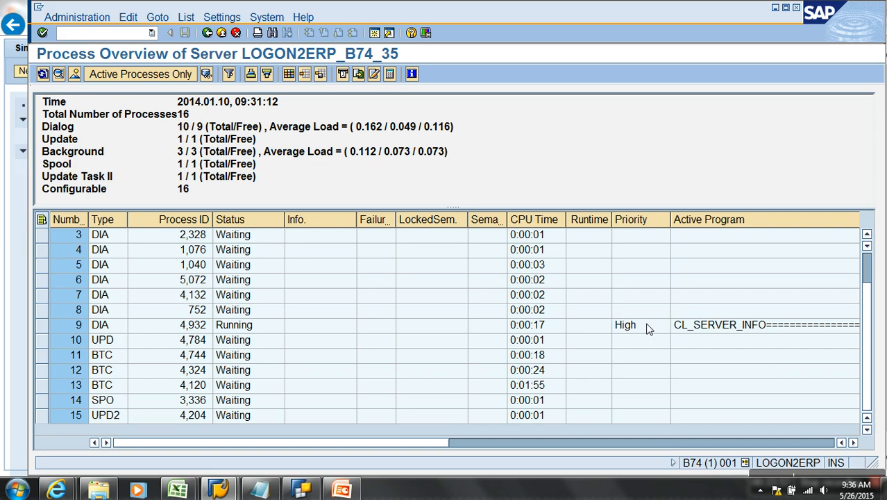
pyautogui.click(648, 328)
pyautogui.click(750, 440)
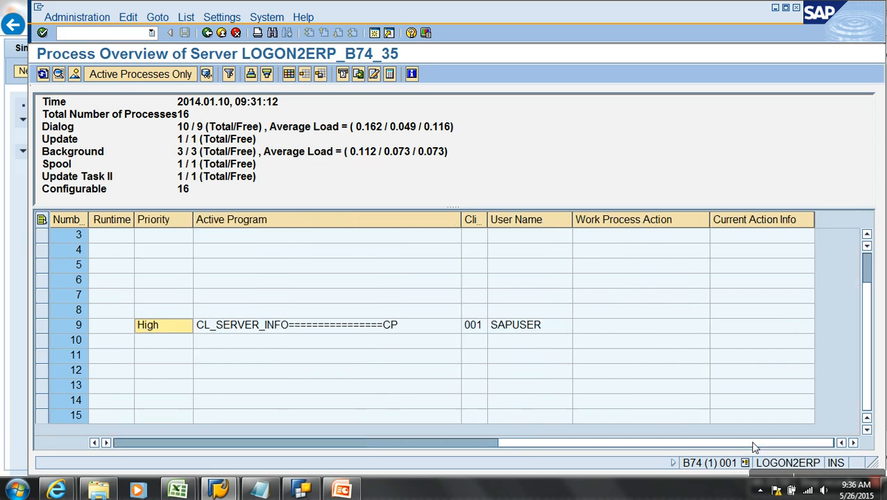
pyautogui.moveTo(593, 459); pyautogui.dragTo(439, 440)
pyautogui.scroll(1, 441, 395)
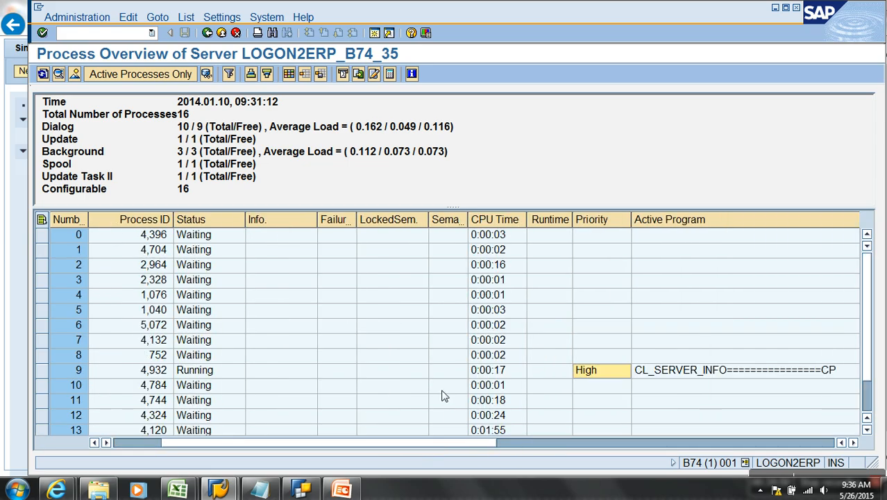
pyautogui.scroll(-1, 444, 395)
# Step: Open transaction SM37 and run the job selection for all job names on 2014.01.10
pyautogui.click(125, 38)
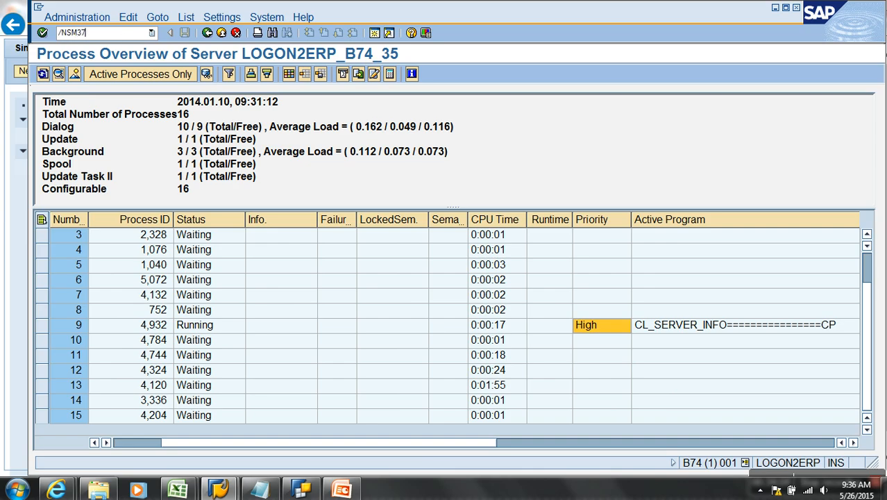
pyautogui.press('Return')
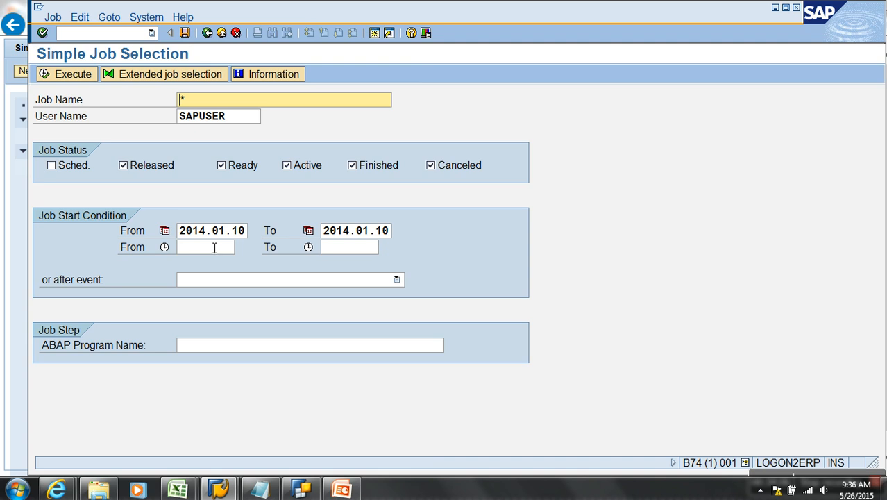
pyautogui.click(67, 76)
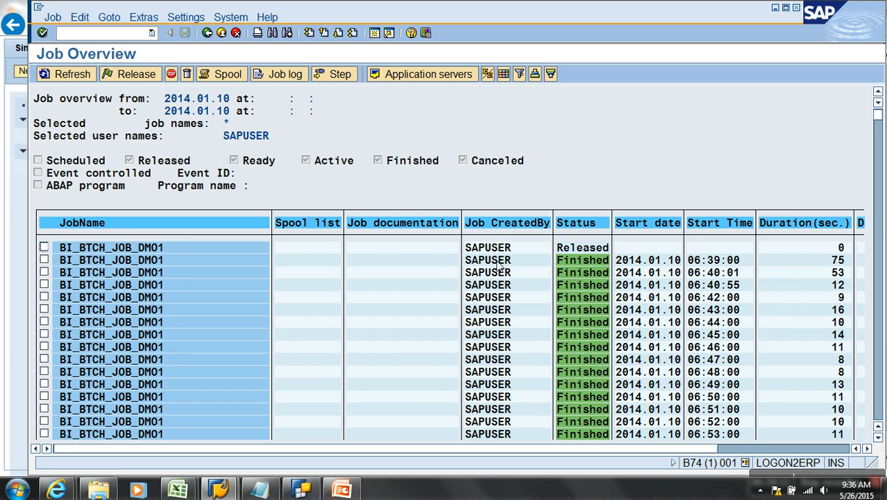
# Step: Examine the job details and step list of the released BI_BTCH_JOB_DMO1 job, and return to the job overview
pyautogui.doubleClick(170, 247)
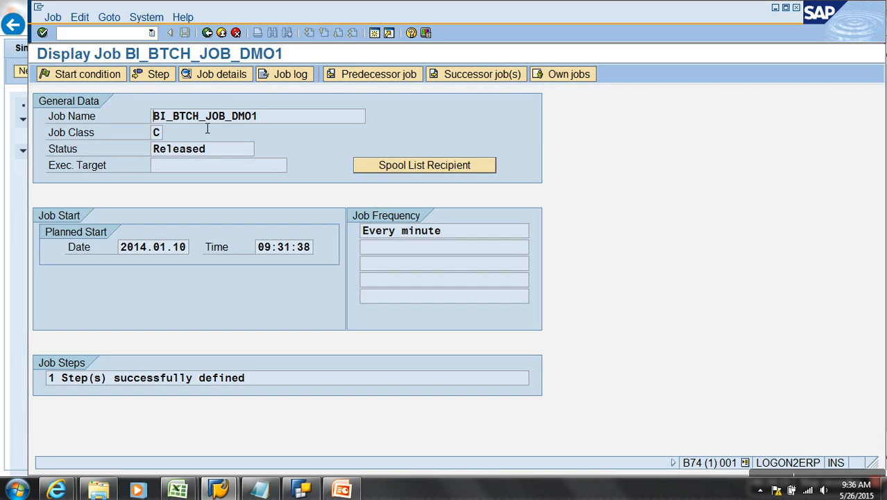
pyautogui.click(213, 74)
pyautogui.press('Return')
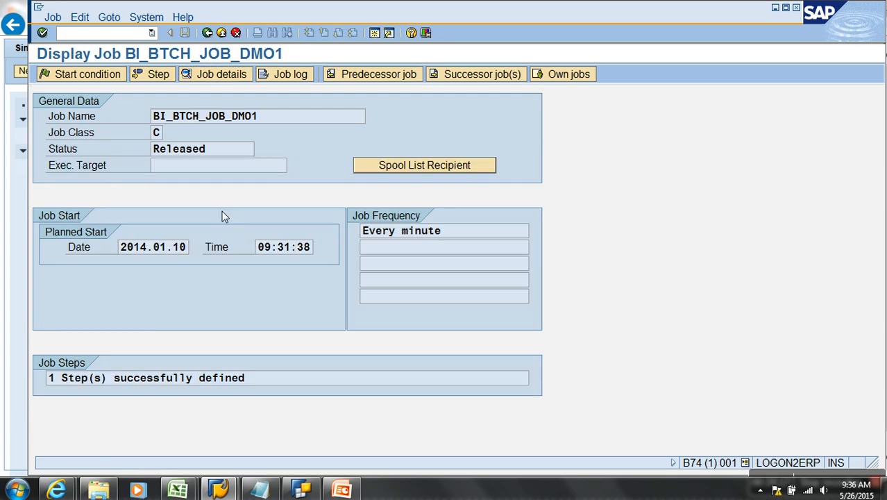
pyautogui.click(162, 76)
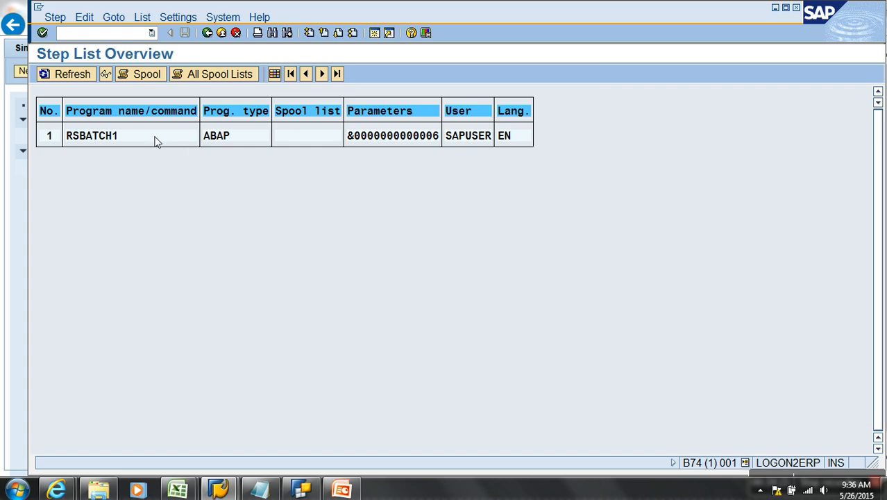
pyautogui.click(154, 139)
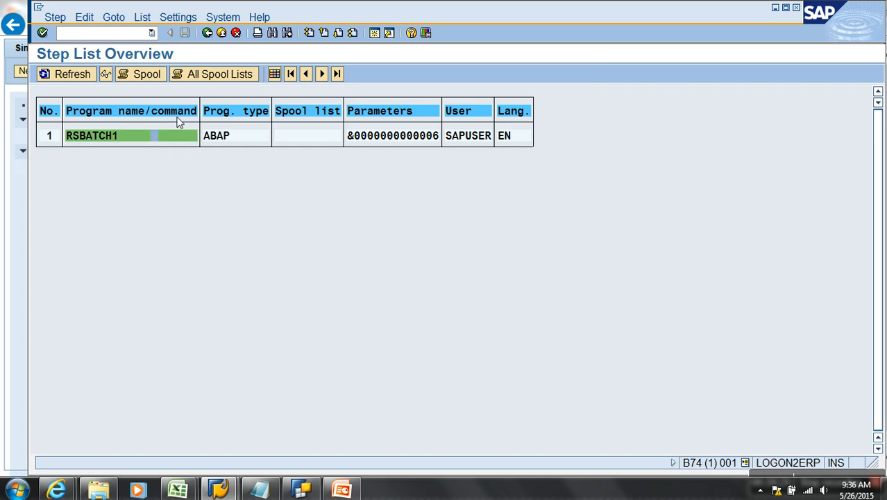
pyautogui.click(207, 33)
pyautogui.click(207, 32)
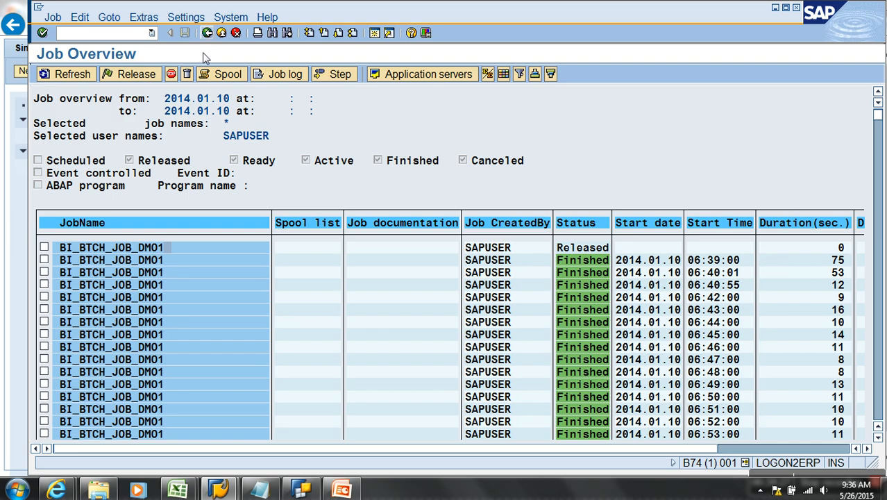
# Step: Delete the released BI_BTCH_JOB_DMO1 job from the job overview and confirm the deletion
pyautogui.click(44, 247)
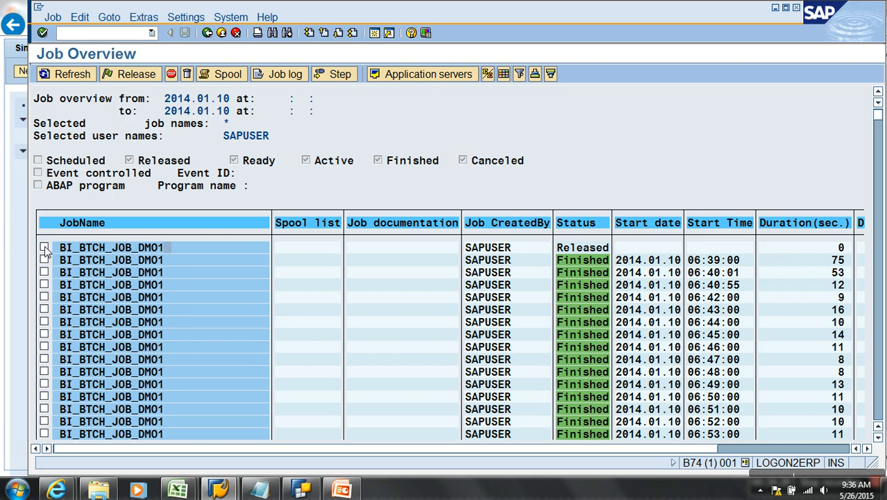
pyautogui.click(186, 74)
pyautogui.click(271, 231)
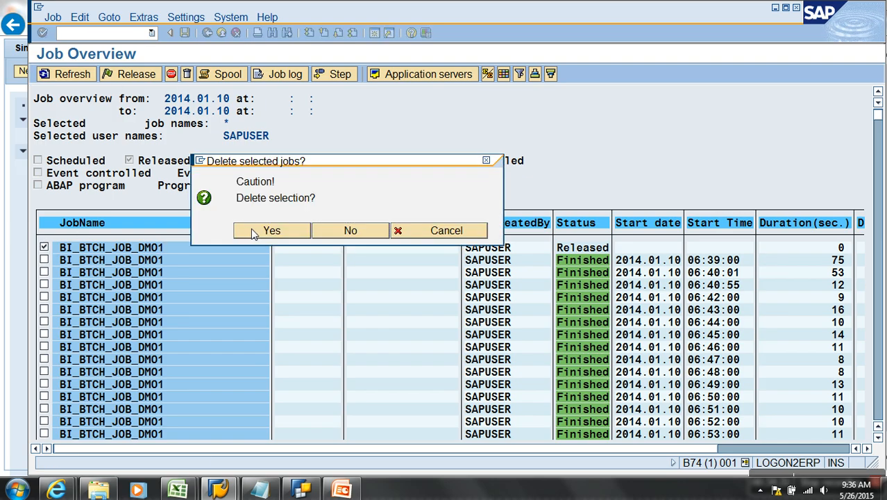
# Step: Refresh the job overview and rerun the job selection to check for remaining released jobs
pyautogui.click(46, 76)
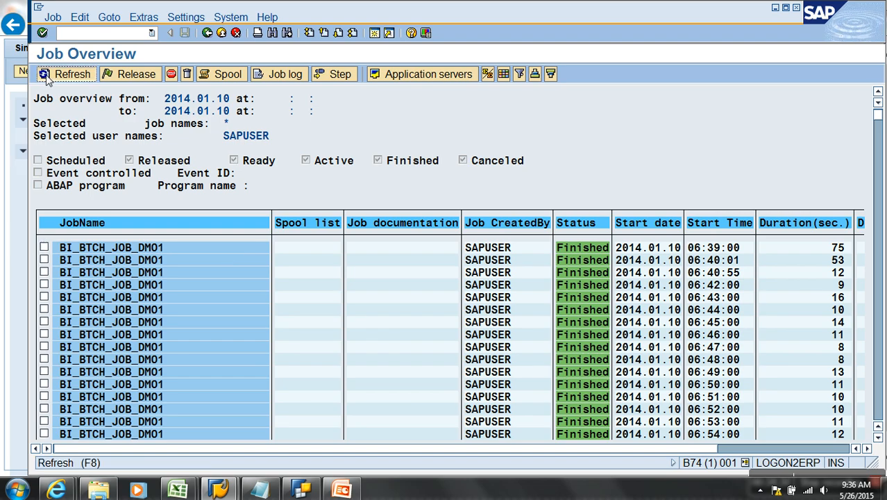
pyautogui.click(47, 79)
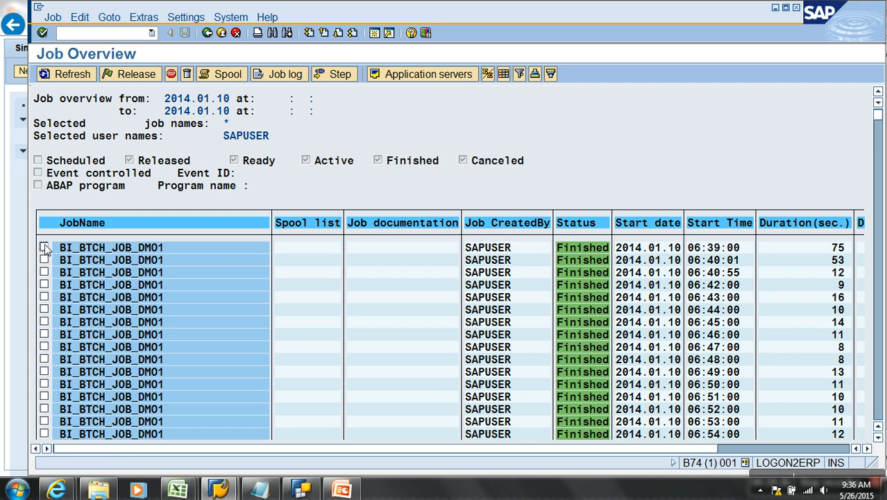
pyautogui.click(49, 74)
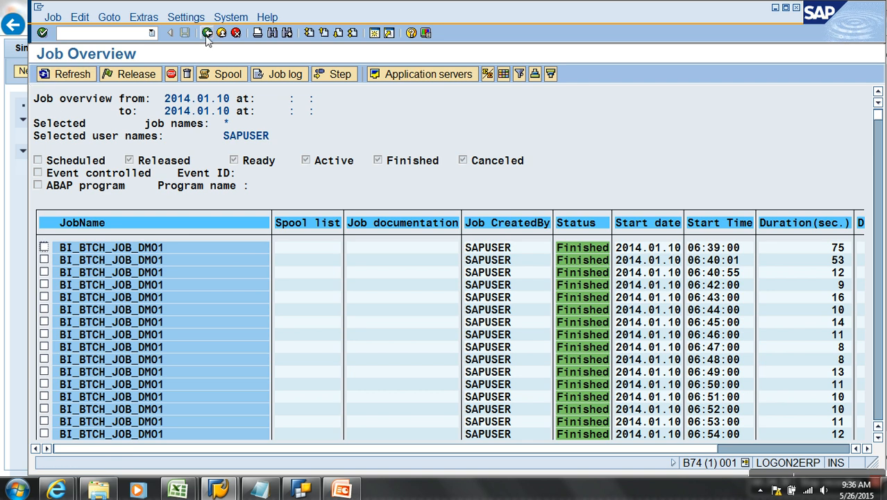
pyautogui.click(207, 32)
pyautogui.click(69, 73)
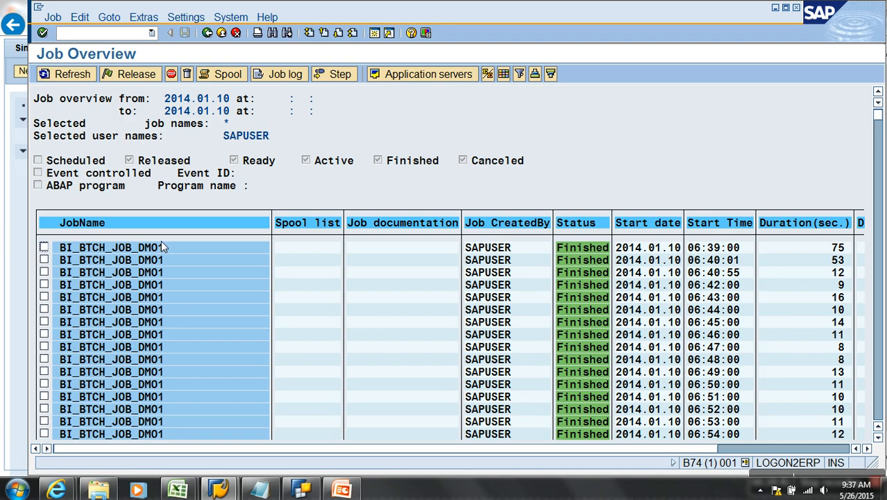
# Step: Open transaction RSA1, the Data Warehousing Workbench, from the Job Overview session
pyautogui.hotkey('alt', 'Tab')
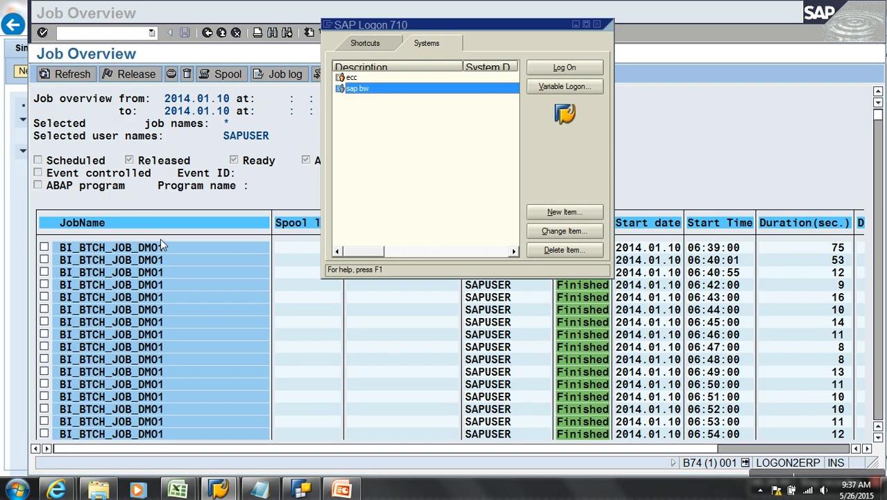
pyautogui.click(99, 40)
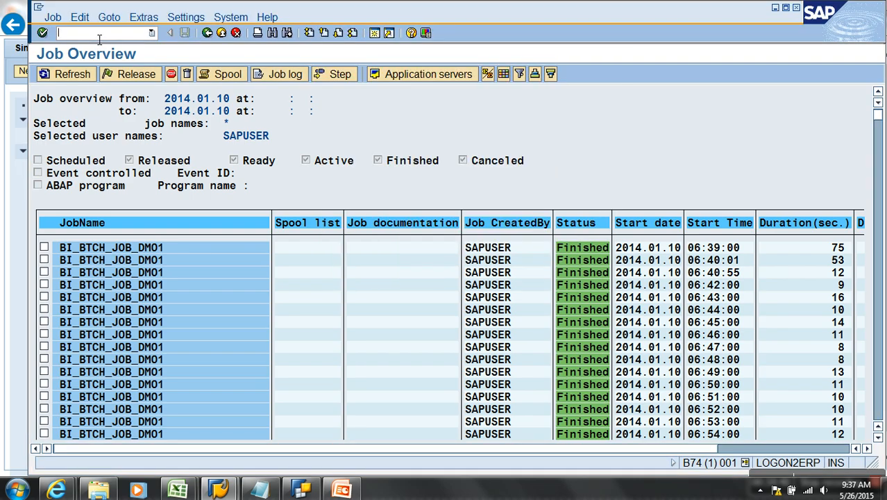
pyautogui.write('/NRSA1')
pyautogui.press('Return')
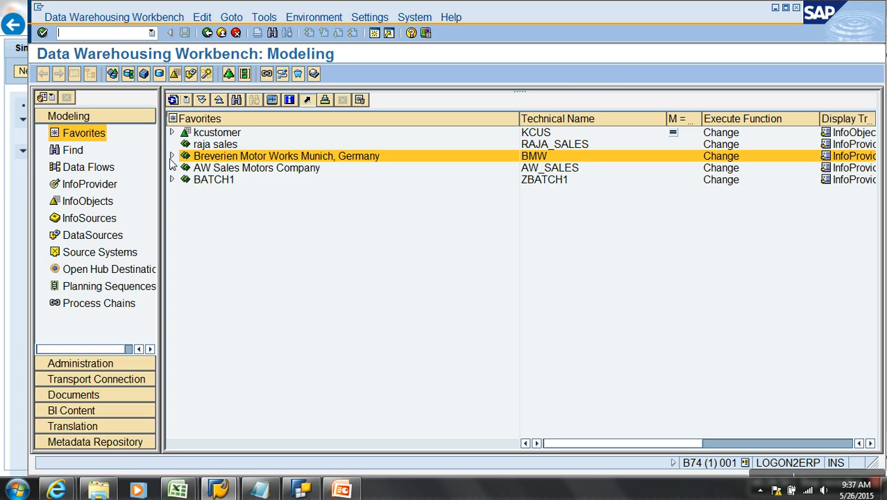
# Step: Start displaying the data of the Demo AW Sales Bikes cube (ZAW_S01) in the Transaction Data area of the BMW favorites
pyautogui.click(172, 157)
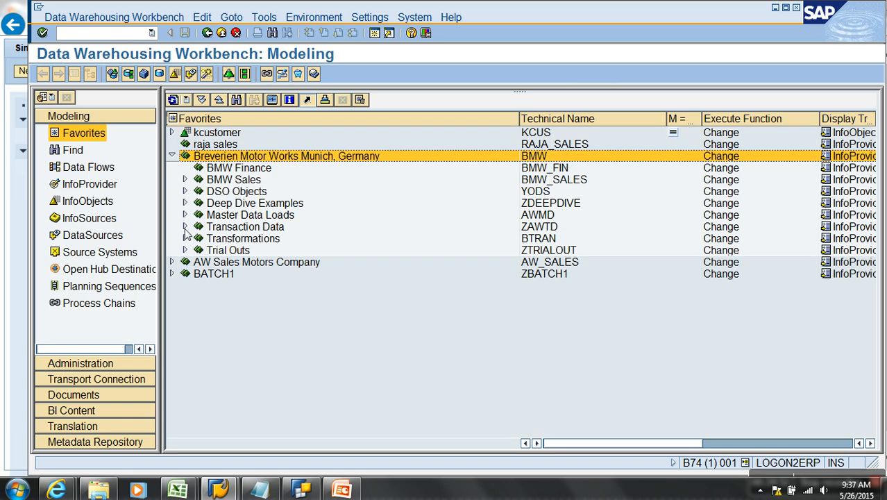
pyautogui.click(184, 226)
pyautogui.rightClick(255, 239)
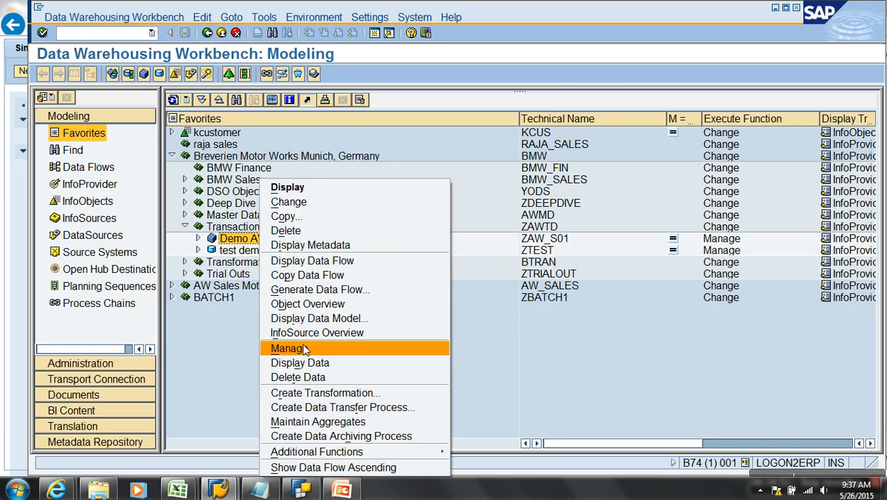
pyautogui.click(309, 363)
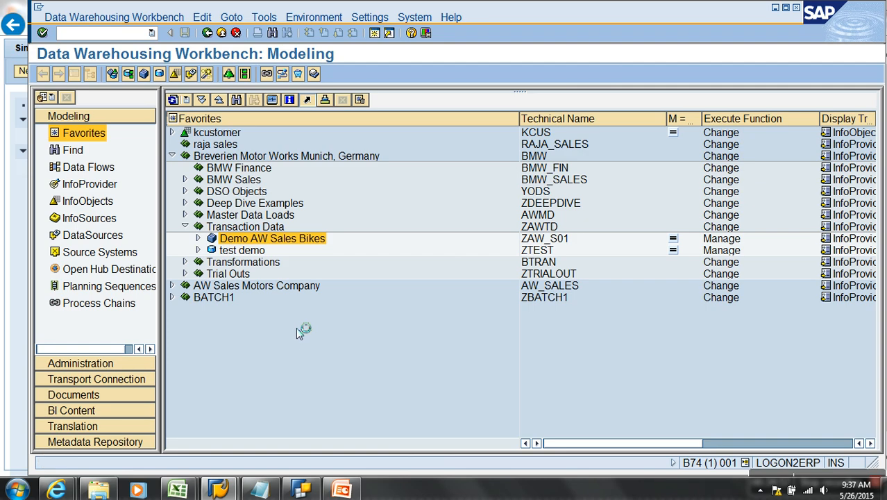
# Step: Choose Geography Key and the SalesAmount key figure among the output fields for ZAW_S01 and apply the field selection
pyautogui.click(156, 76)
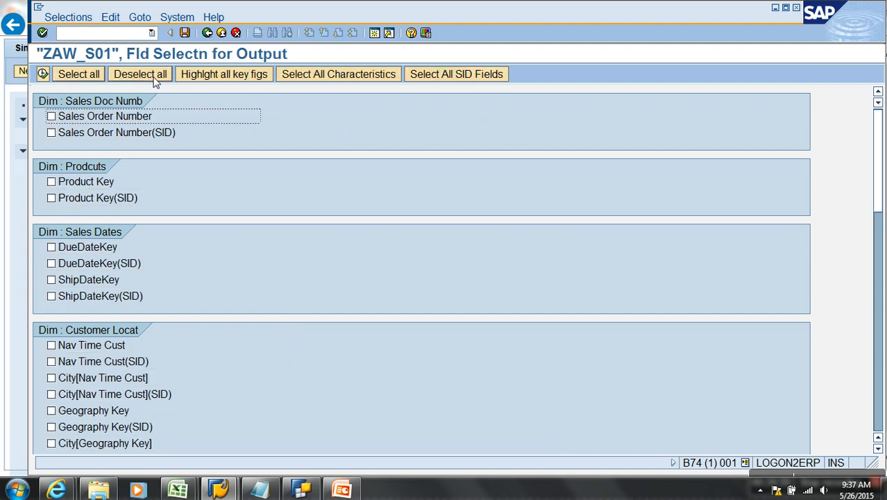
pyautogui.scroll(-5, 191, 250)
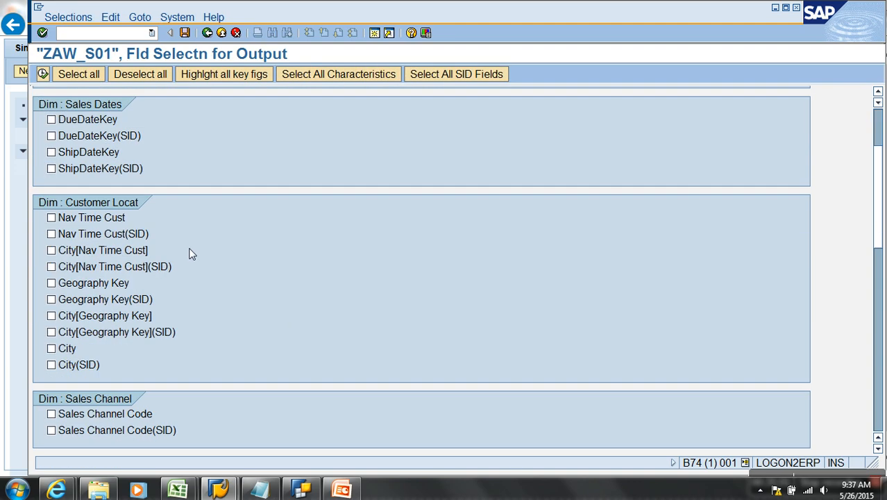
pyautogui.click(118, 186)
pyautogui.scroll(-5, 159, 304)
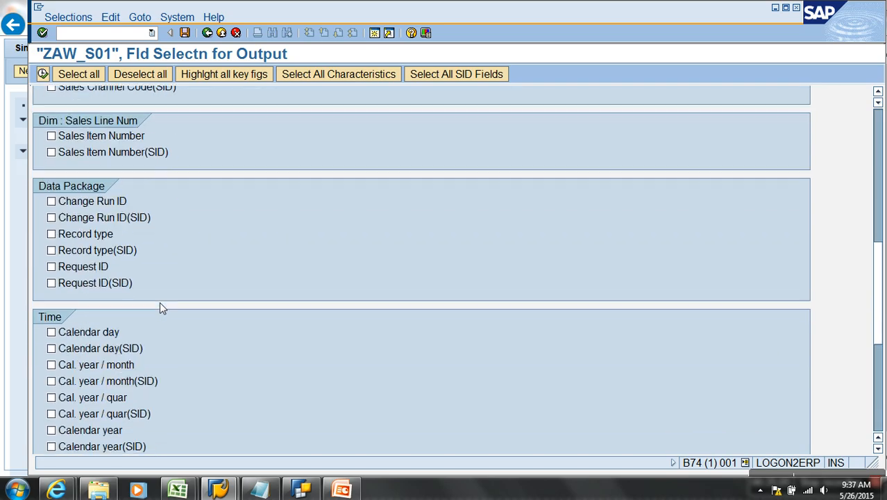
pyautogui.scroll(-3, 159, 304)
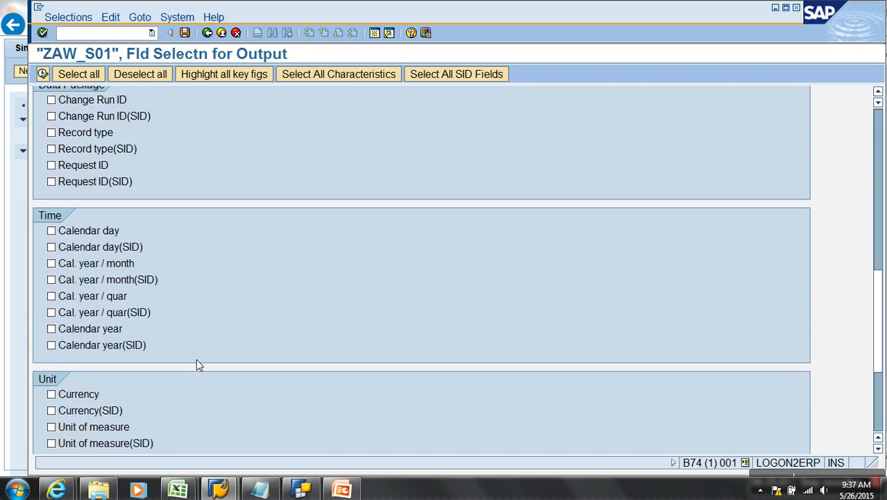
pyautogui.scroll(-4, 197, 365)
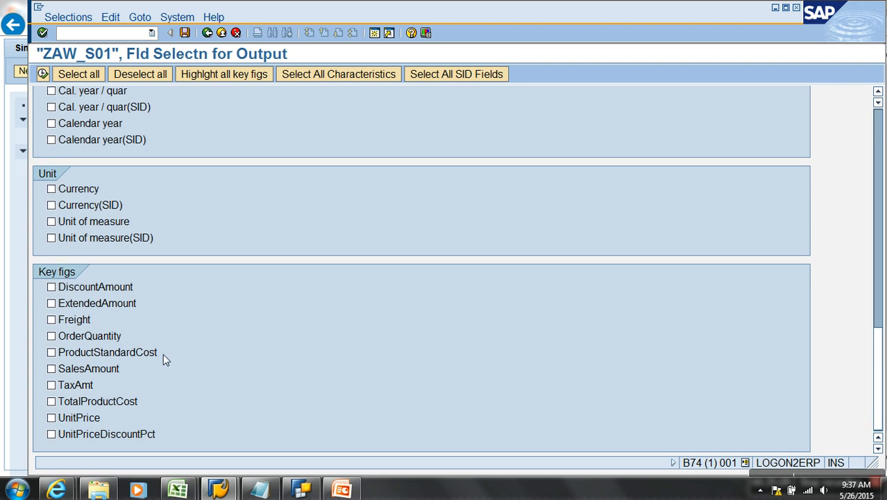
pyautogui.click(106, 370)
pyautogui.scroll(8, 221, 333)
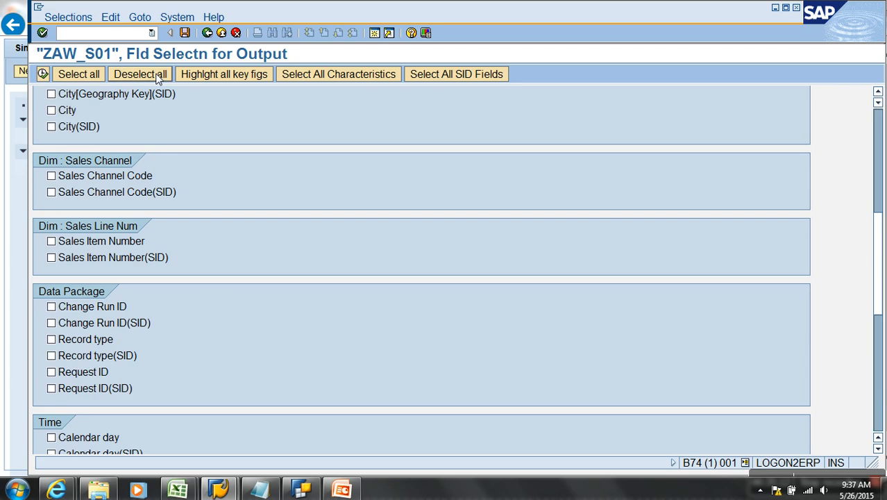
pyautogui.scroll(3, 190, 286)
pyautogui.scroll(1, 191, 285)
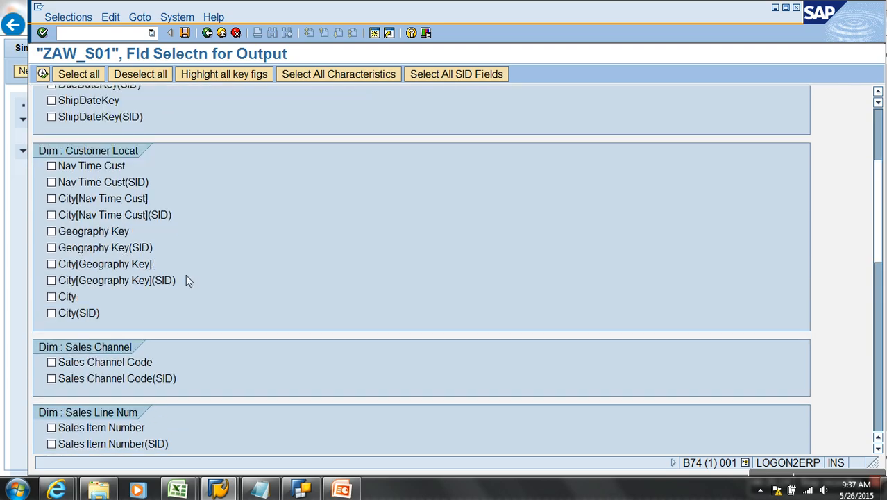
pyautogui.click(112, 236)
pyautogui.click(43, 75)
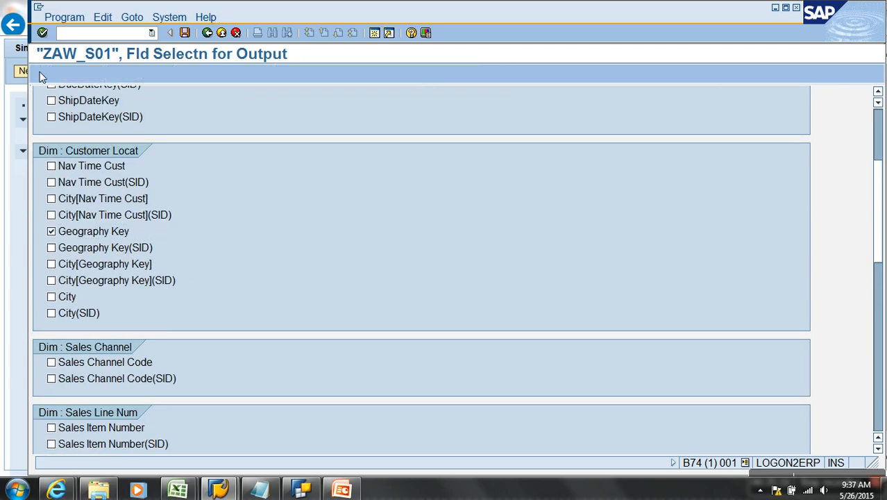
# Step: Clear the maximum number of hits in the ZAW_S01 output settings and execute the data selection
pyautogui.click(878, 433)
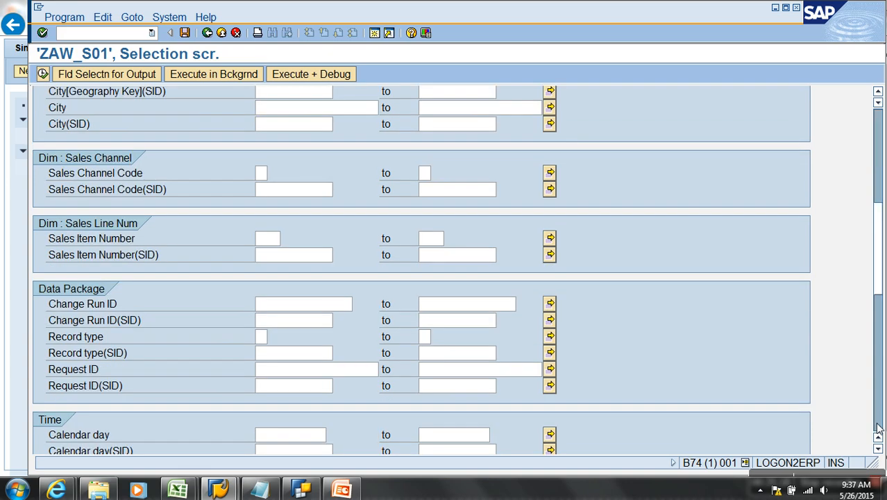
pyautogui.click(878, 433)
pyautogui.click(878, 433)
pyautogui.doubleClick(286, 226)
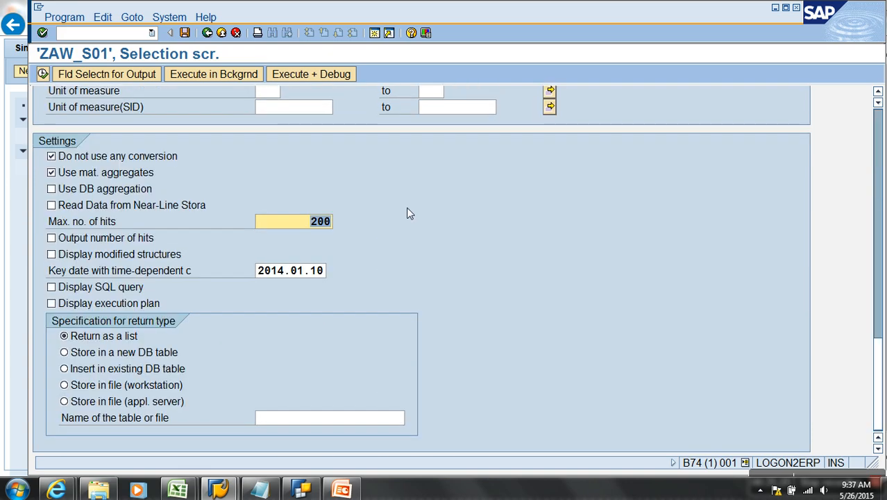
pyautogui.press('Delete')
pyautogui.click(42, 74)
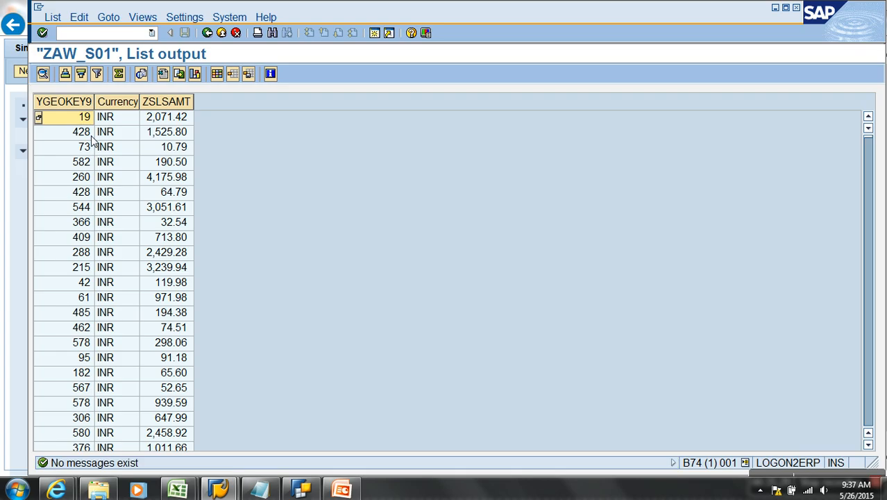
# Step: Sort the ZAW_S01 list output by geography key in ascending order and look through the individual records
pyautogui.click(86, 104)
pyautogui.click(65, 76)
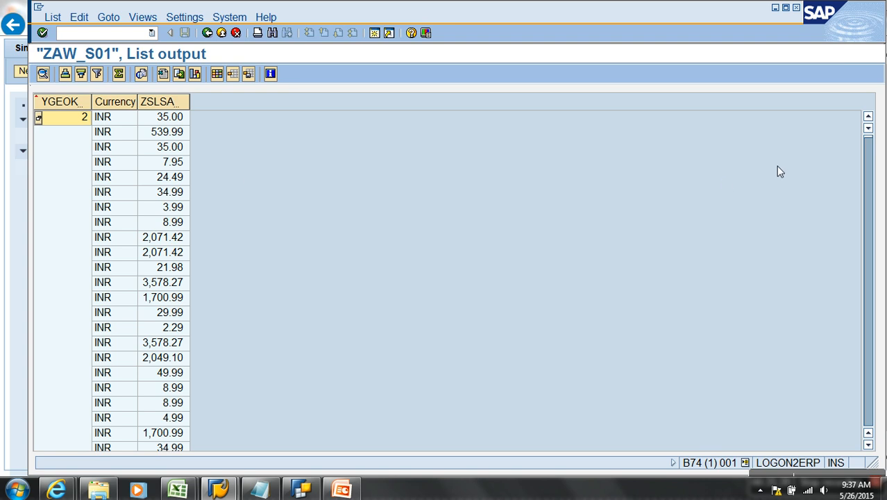
pyautogui.click(871, 173)
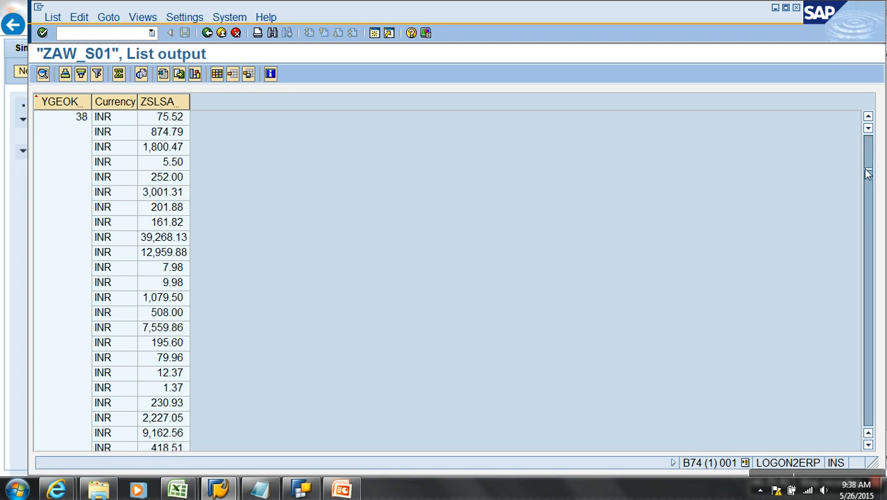
pyautogui.click(870, 146)
pyautogui.click(871, 145)
pyautogui.click(870, 150)
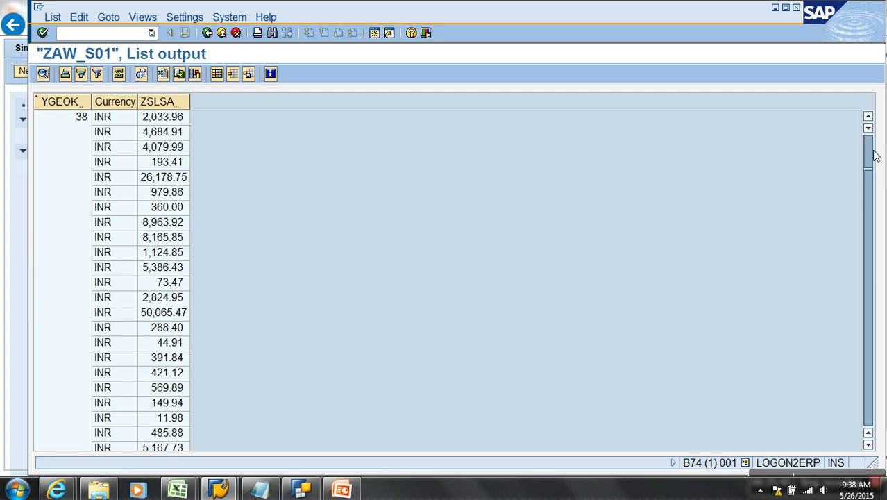
pyautogui.click(866, 130)
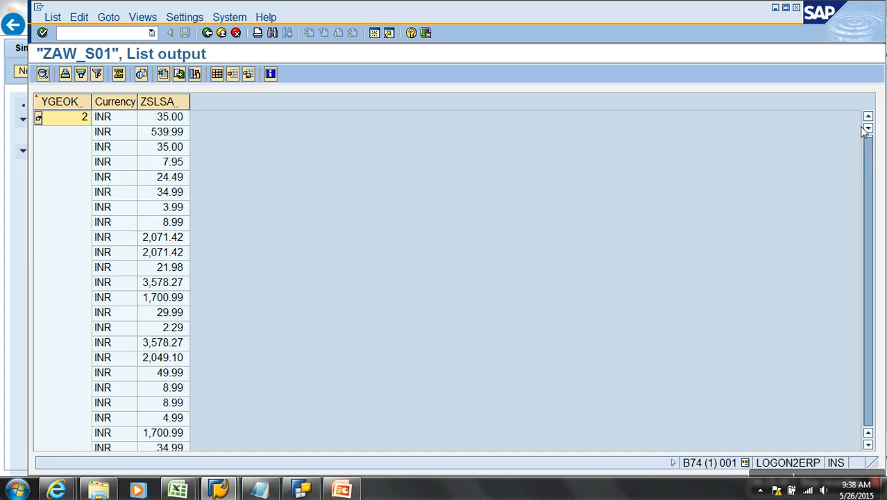
# Step: Filter the list to Geography Key 2, total the SalesAmount column and widen it
pyautogui.click(80, 102)
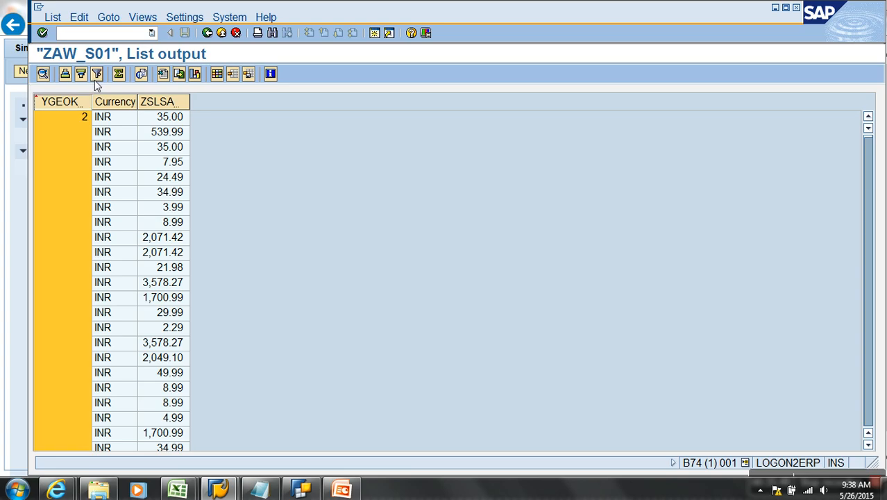
pyautogui.click(97, 75)
pyautogui.write('2')
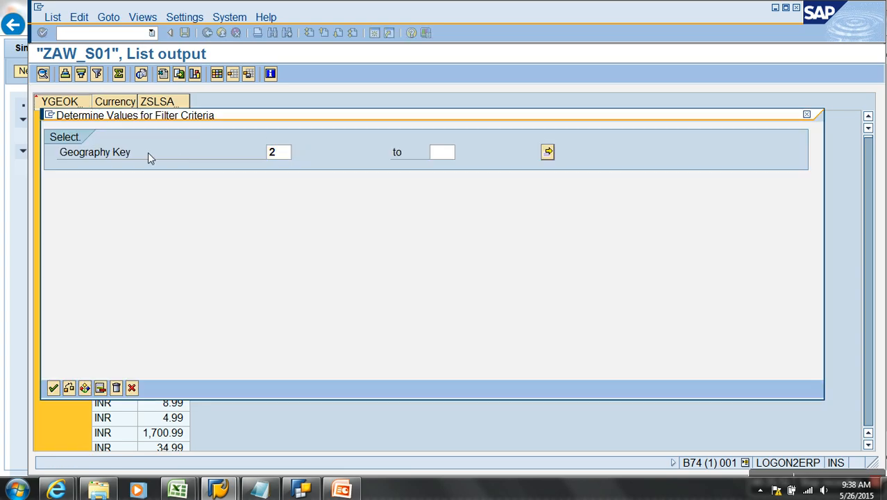
pyautogui.press('Return')
pyautogui.click(166, 101)
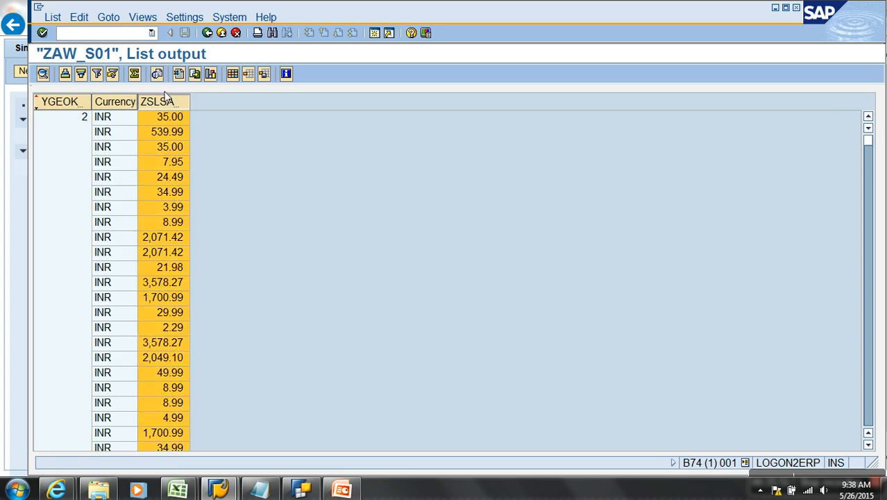
pyautogui.click(134, 74)
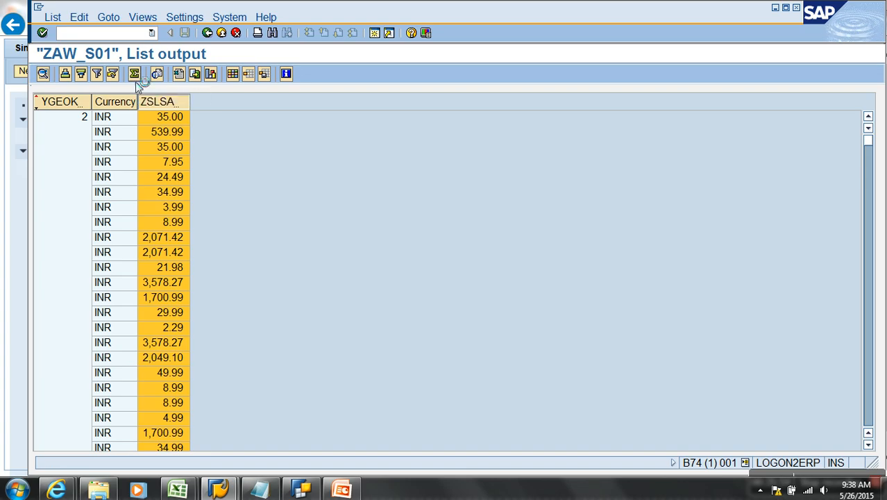
pyautogui.moveTo(188, 116); pyautogui.dragTo(223, 109)
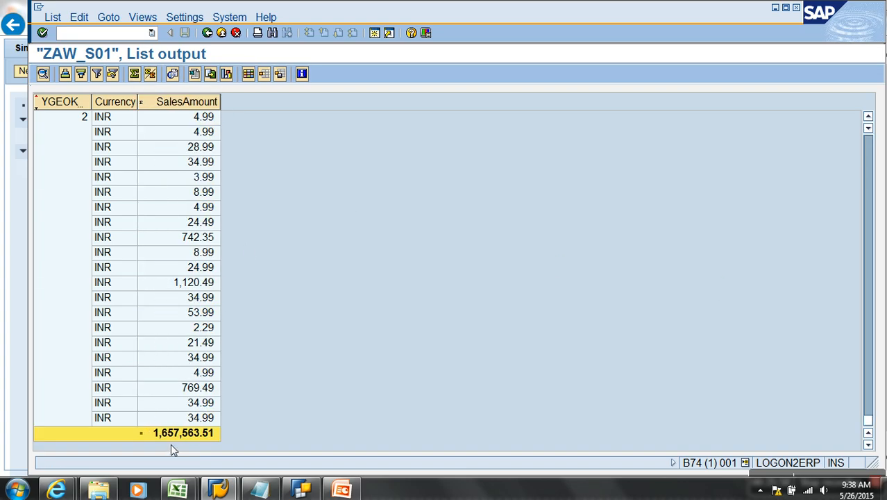
# Step: Compare the SalesAmount total for Geography Key 2 with the Simple Demo Query result in the browser, and return to the SAP list
pyautogui.hotkey('alt', 'Tab')
pyautogui.hotkey('alt', 'Tab')
pyautogui.press('Tab')
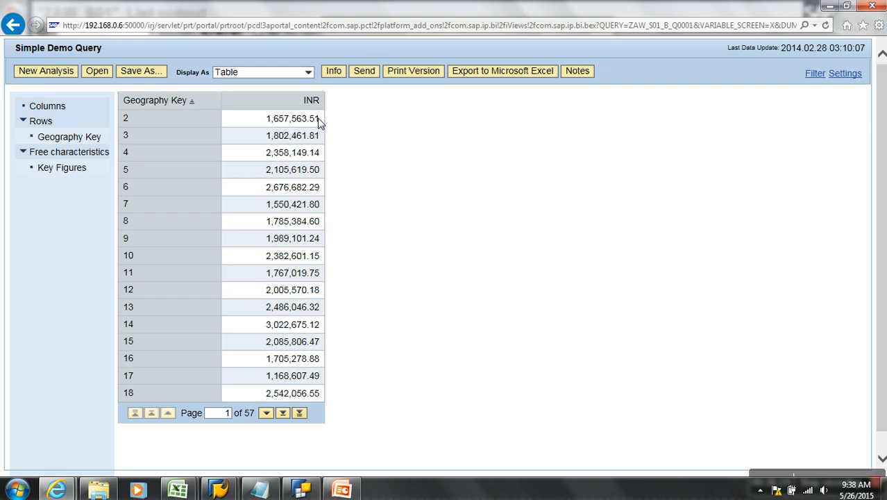
pyautogui.hotkey('alt', 'Tab')
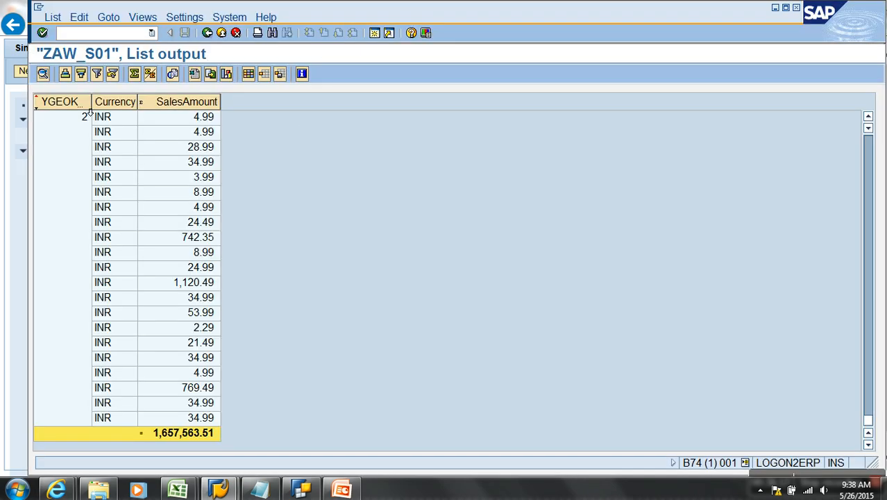
# Step: Return to the ZAW_S01 selection screen, enable Use DB aggregation and execute the data selection again
pyautogui.click(207, 32)
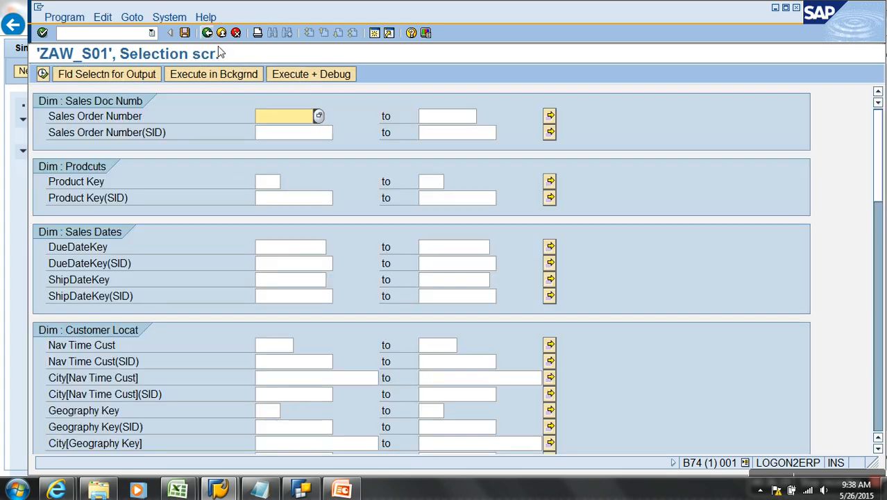
pyautogui.scroll(-15, 871, 419)
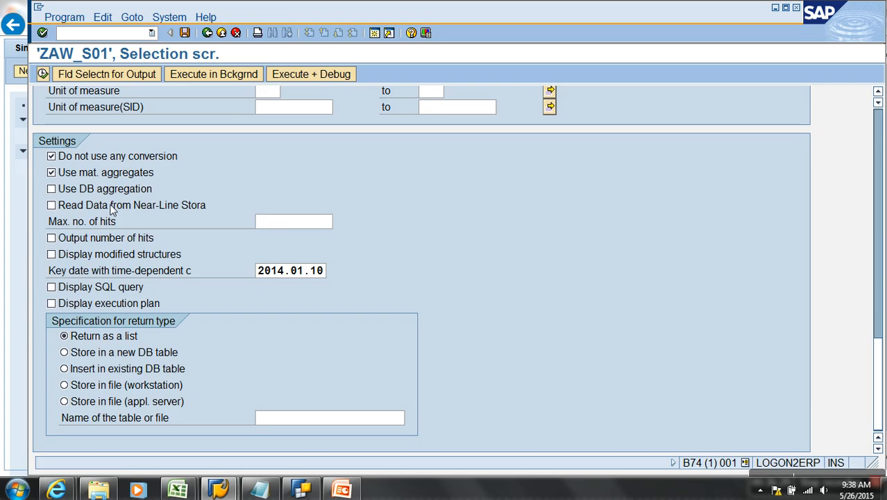
pyautogui.click(118, 193)
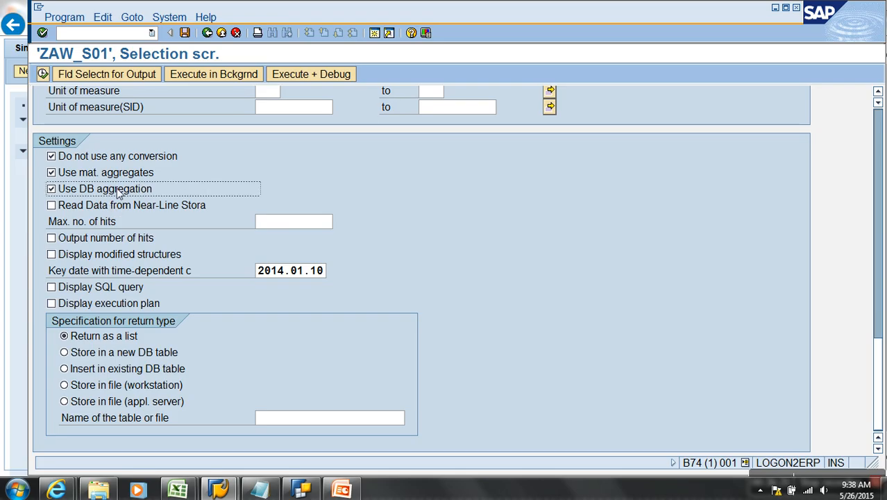
pyautogui.click(42, 73)
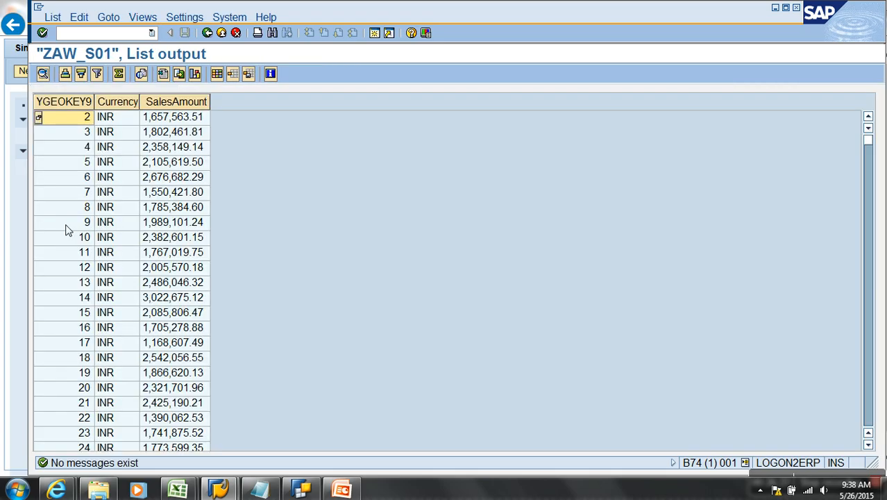
# Step: Widen the geography key column and examine the aggregated SalesAmount per geography key throughout the list
pyautogui.moveTo(94, 104); pyautogui.dragTo(112, 104)
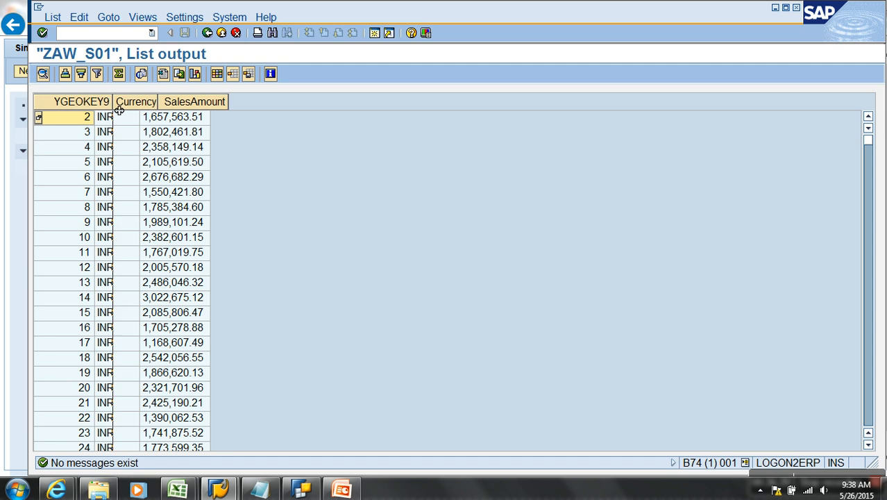
pyautogui.click(175, 123)
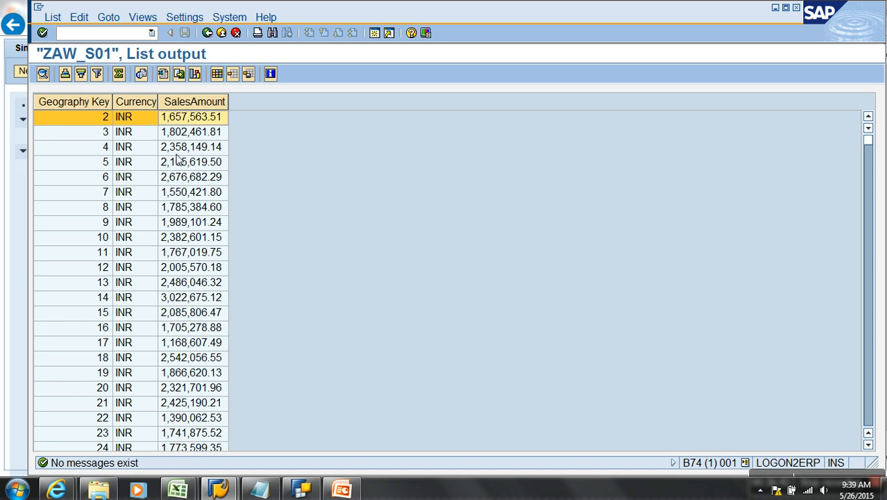
pyautogui.scroll(-20, 181, 174)
pyautogui.scroll(-14, 182, 190)
pyautogui.scroll(20, 182, 190)
pyautogui.scroll(7, 186, 162)
# Step: Switch to Notepad and add the underlined heading "- Rows, Columns, Free Characteristics" below the query execution notes
pyautogui.click(291, 489)
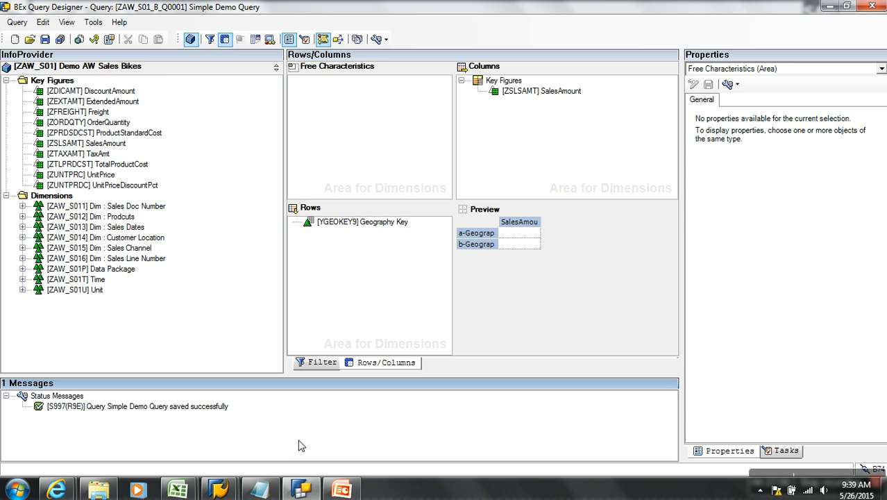
pyautogui.click(260, 489)
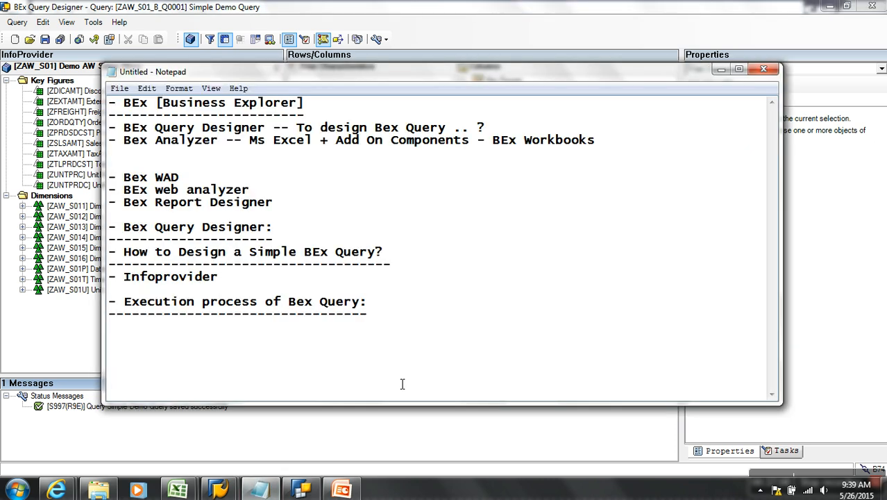
pyautogui.press('Return')
pyautogui.press('Return')
pyautogui.write('- Rows, Columns, Free Characteristics')
pyautogui.press('Return')
pyautogui.write('--------------------------------------')
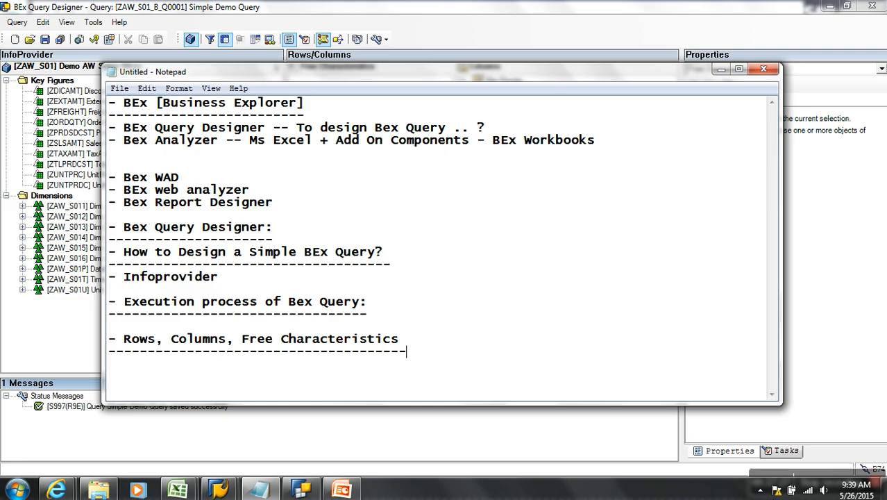
# Step: Switch to BEx Query Designer and examine the Rows, Columns and Free Characteristics areas of Simple Demo Query
pyautogui.click(603, 442)
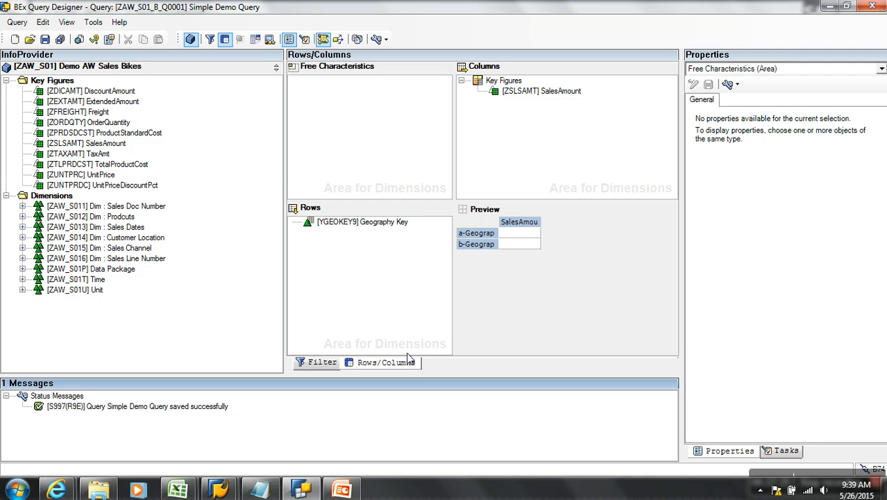
pyautogui.click(370, 283)
pyautogui.click(363, 164)
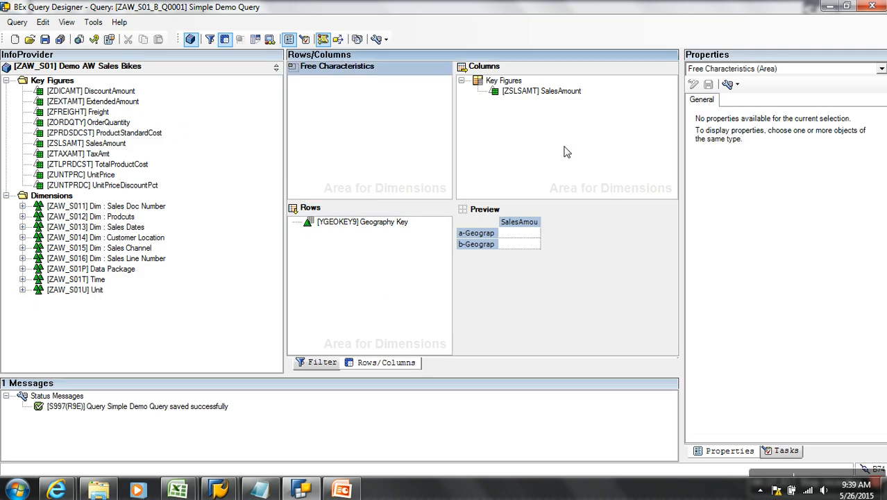
pyautogui.click(565, 152)
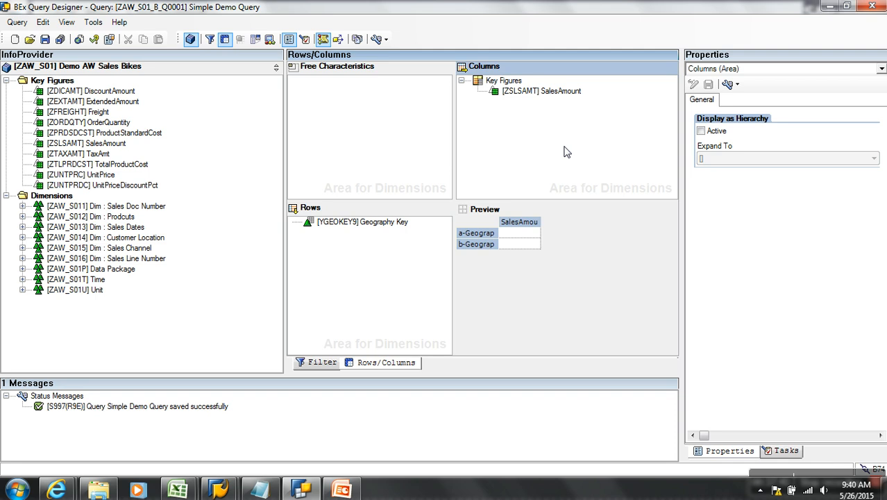
pyautogui.click(404, 279)
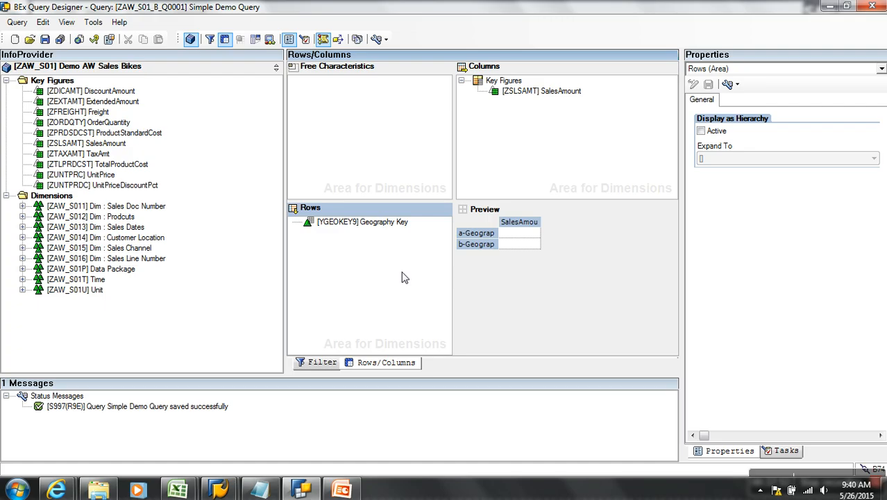
pyautogui.click(381, 143)
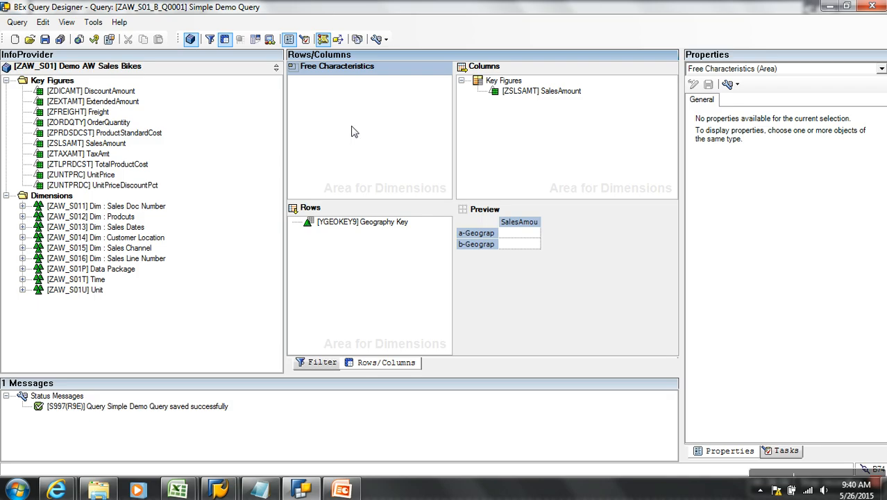
# Step: Add Sales Channel Code, Sales Order Number and Product Key to the query's Free Characteristics
pyautogui.click(22, 247)
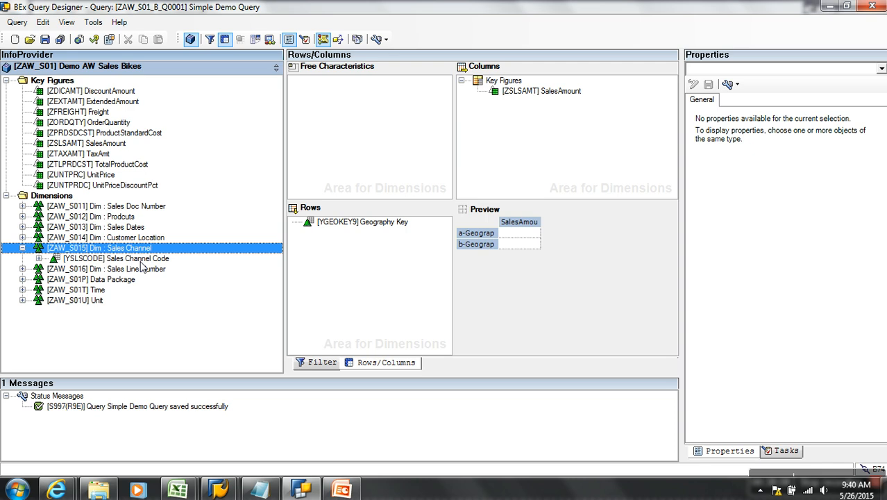
pyautogui.moveTo(156, 259); pyautogui.dragTo(366, 103)
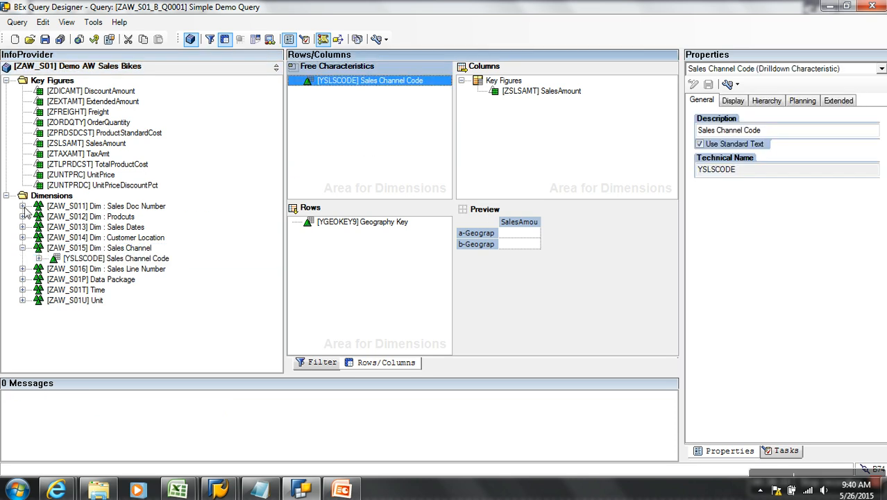
pyautogui.click(22, 206)
pyautogui.moveTo(147, 220); pyautogui.dragTo(368, 131)
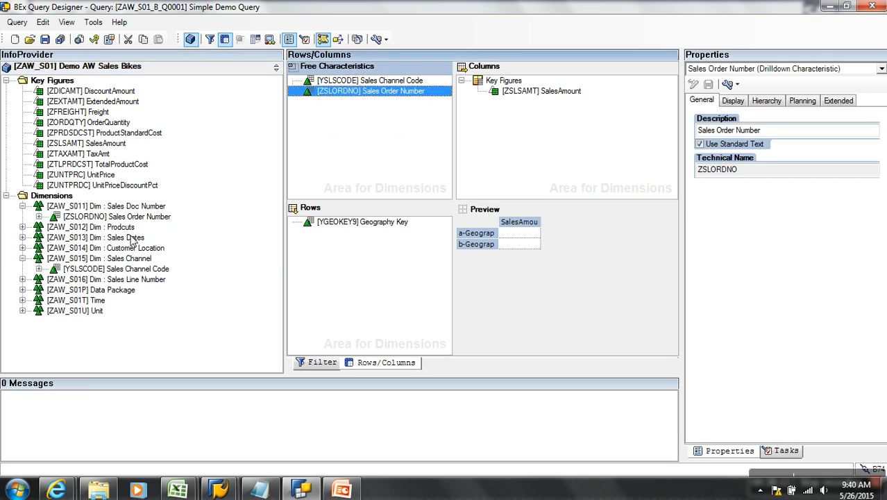
pyautogui.click(23, 227)
pyautogui.moveTo(137, 238); pyautogui.dragTo(347, 168)
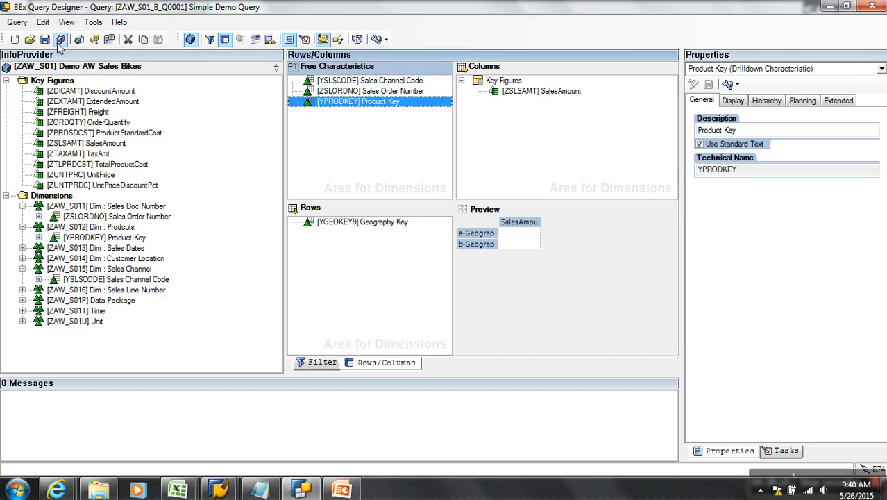
# Step: Try to save Simple Demo Query despite its errors, and close BEx Query Designer
pyautogui.click(59, 39)
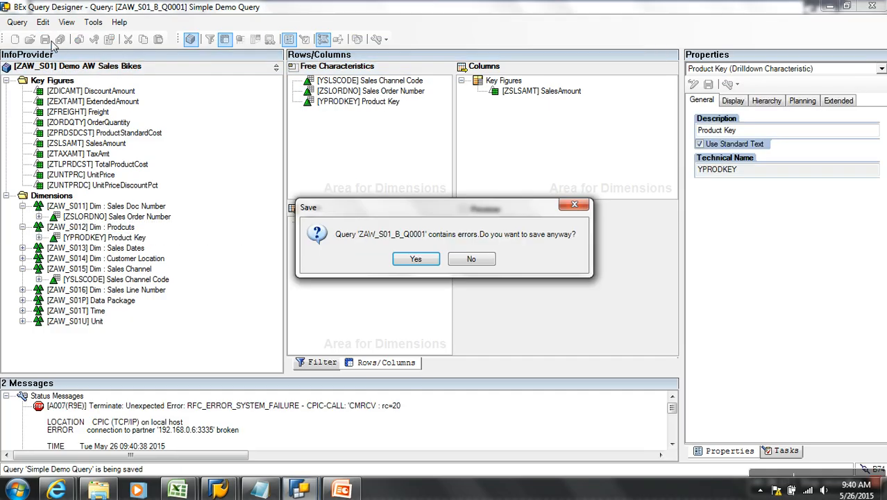
pyautogui.click(409, 261)
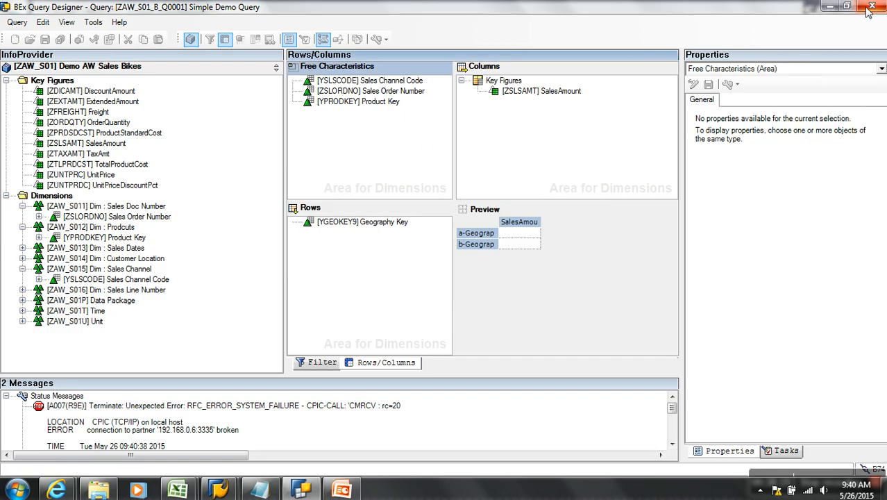
pyautogui.click(871, 6)
pyautogui.click(444, 267)
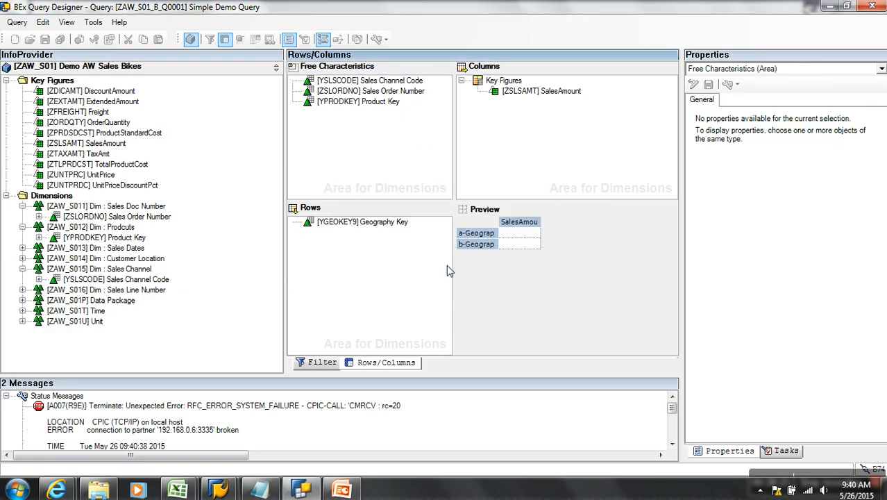
# Step: Start Query Designer again and choose the sap bw system for logon
pyautogui.click(15, 490)
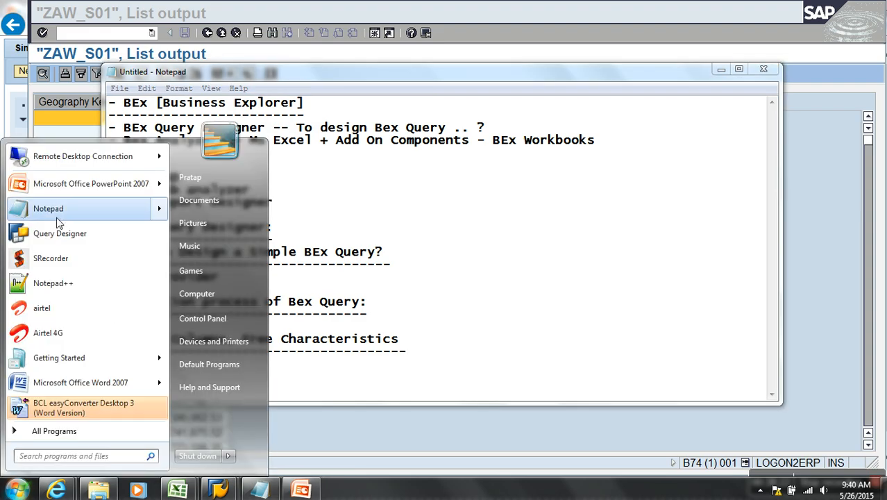
pyautogui.click(69, 233)
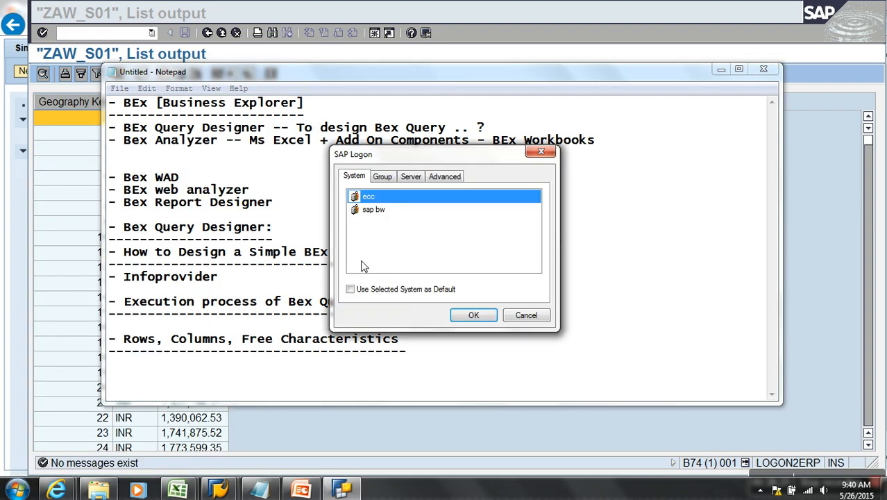
pyautogui.click(379, 211)
pyautogui.click(472, 316)
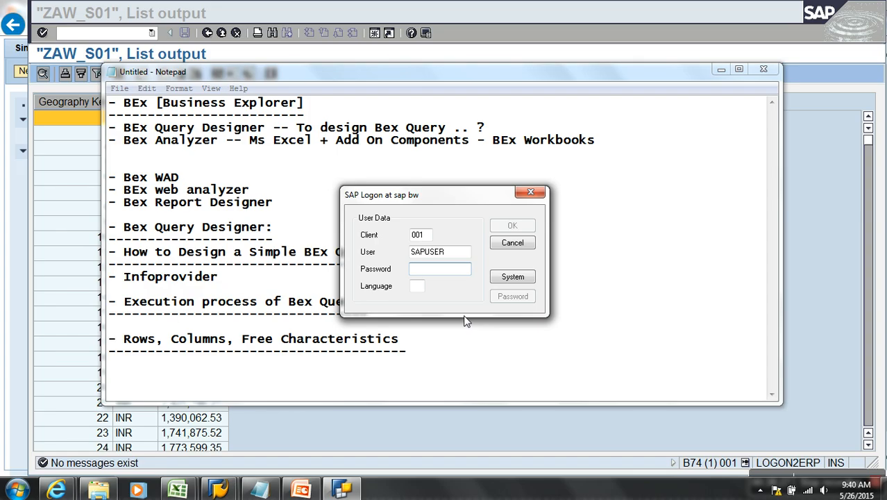
# Step: Enter the account password and language EN in the sap bw logon, and log on
pyautogui.write('*****')
pyautogui.press('Tab')
pyautogui.write('E')
pyautogui.press('BackSpace')
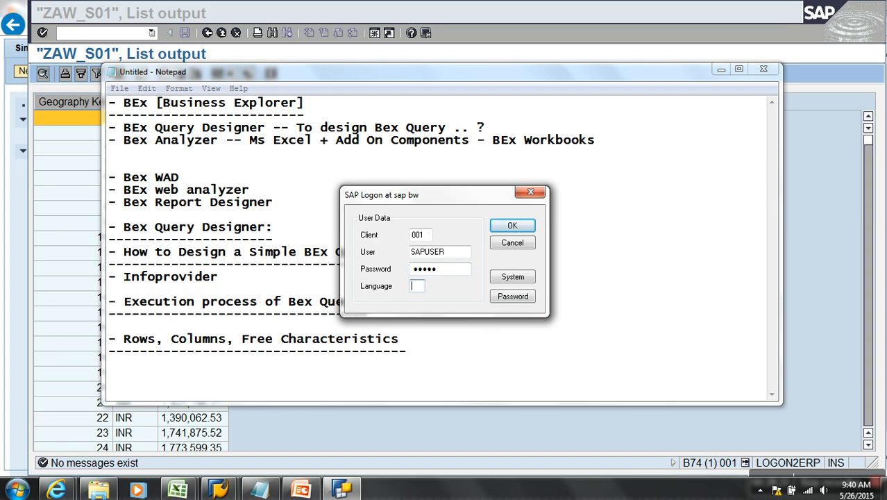
pyautogui.hotkey('shift', 'Tab')
pyautogui.write('********')
pyautogui.press('Tab')
pyautogui.write('EN')
pyautogui.click(494, 236)
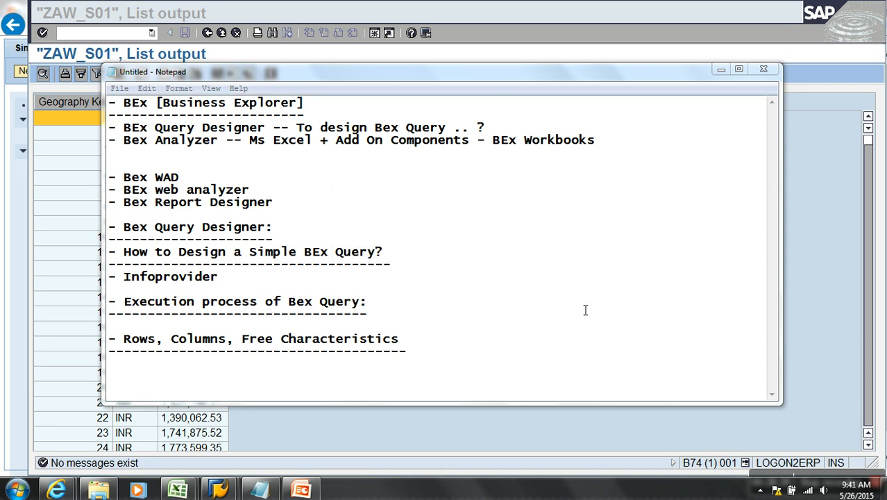